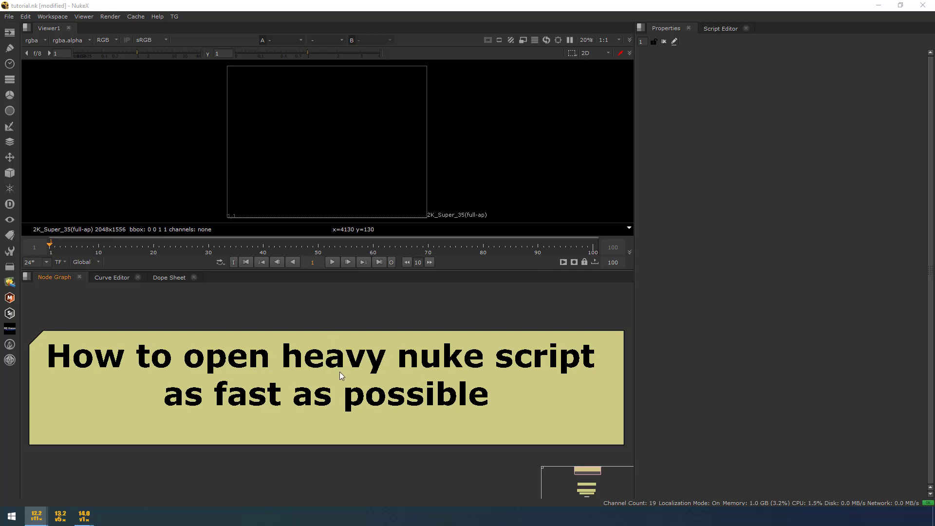
Step: Pan from the title note to the outline notes, selecting the Importing and 2. Nodes notes
scroll(348, 391, down, 3)
middle_drag(358, 429, 311, 268)
drag(116, 329, 398, 401)
scroll(419, 395, up, 2)
middle_drag(451, 390, 419, 381)
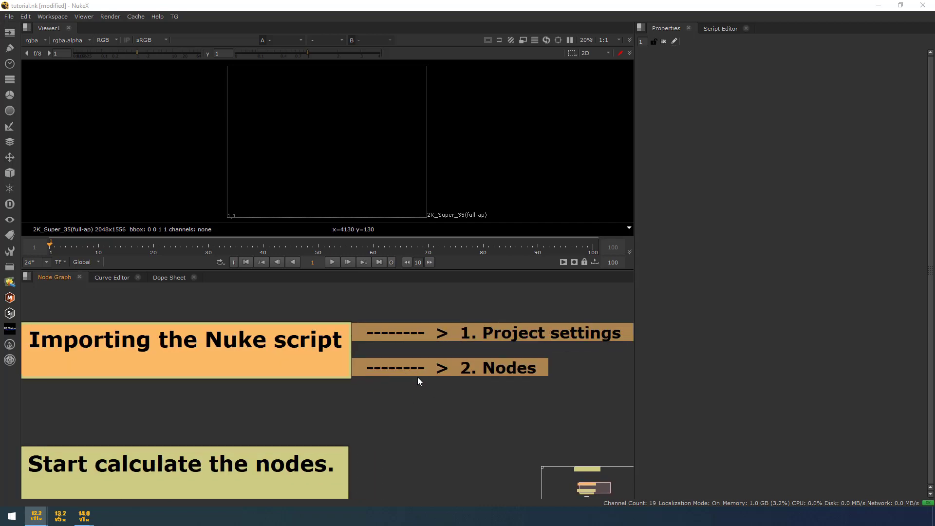
scroll(434, 368, down, 1)
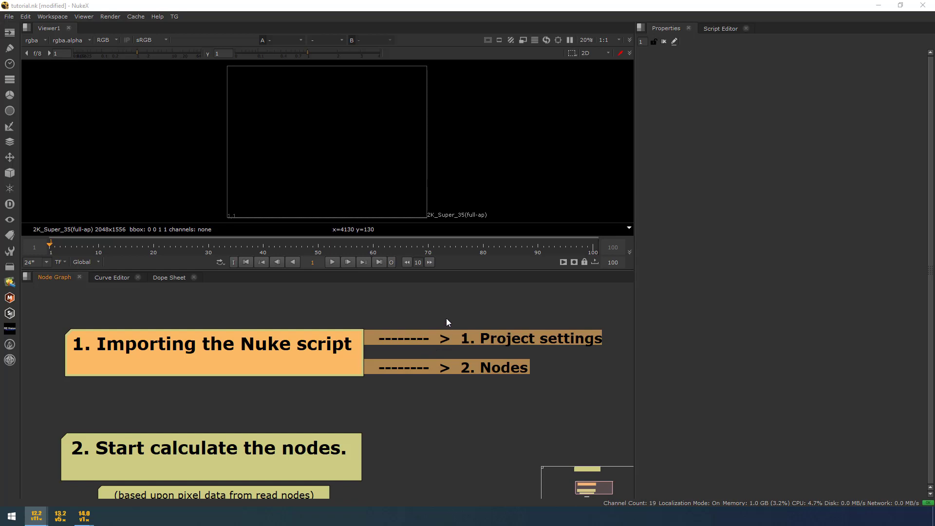
drag(438, 310, 616, 389)
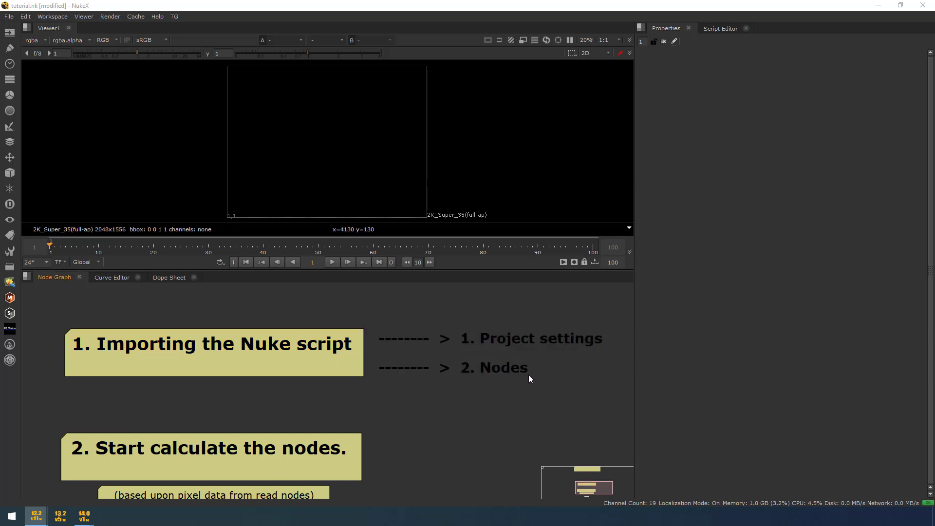
drag(449, 354, 534, 381)
Step: Show Project Settings (frame range 1–100, 24 fps, 2K_Super_35) and select the Project settings note
click(355, 310)
key(s)
drag(369, 330, 612, 358)
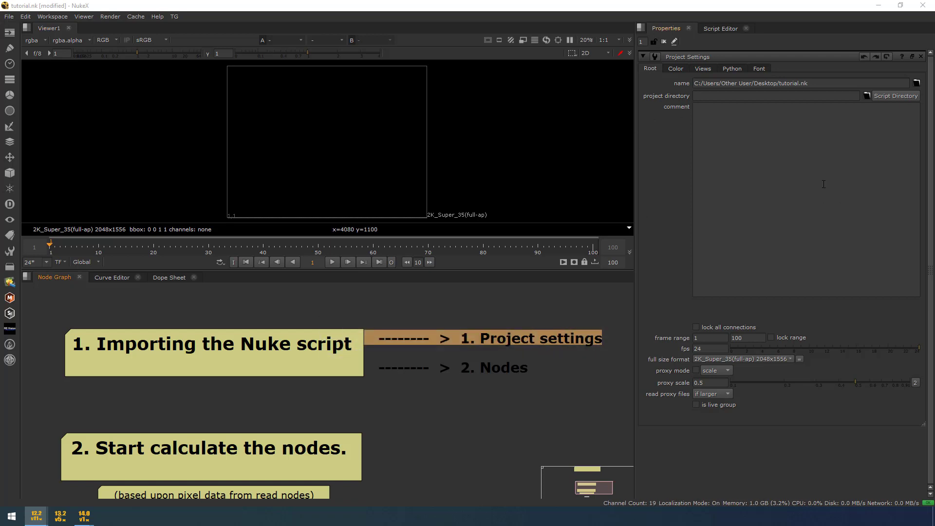
drag(322, 310, 611, 382)
click(583, 381)
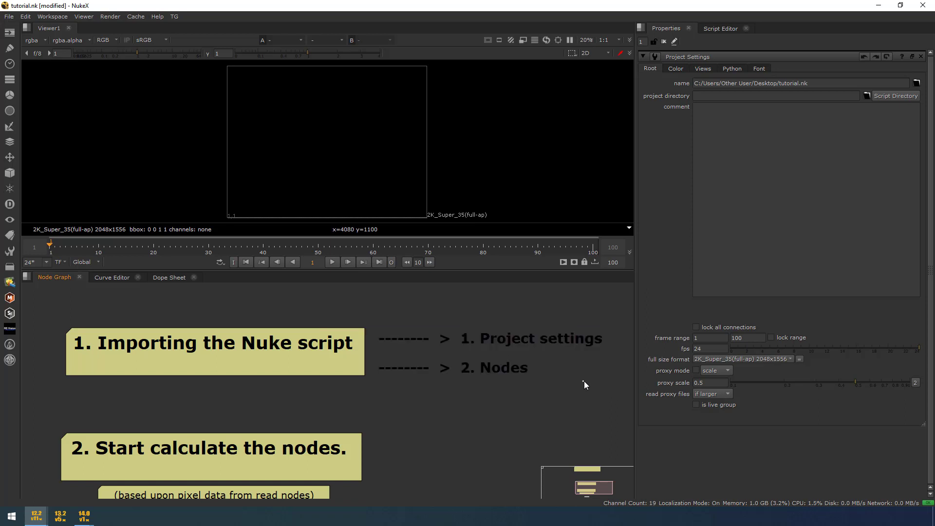
Step: Select the Project settings, Nodes and Start calculate notes, panning down to Viewer1
drag(44, 306, 620, 402)
middle_drag(409, 419, 442, 366)
drag(67, 362, 419, 474)
scroll(418, 473, down, 2)
middle_drag(407, 461, 392, 450)
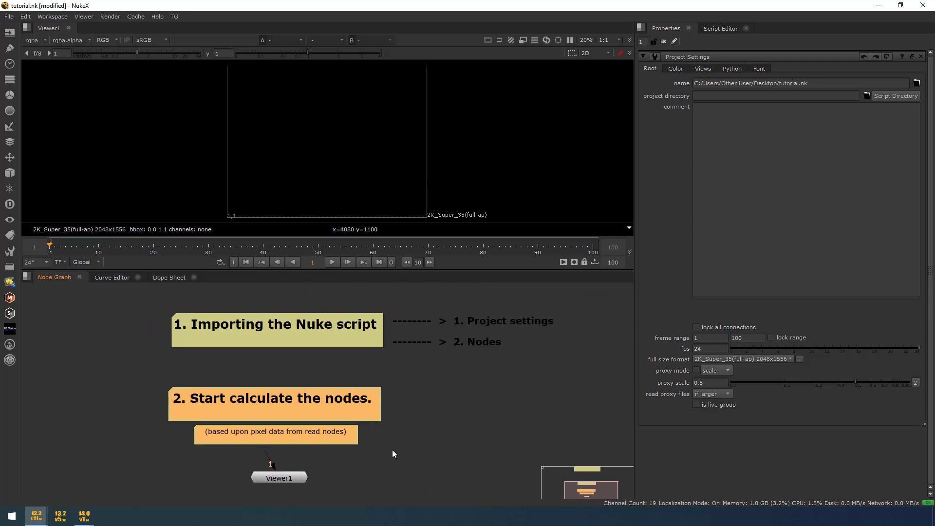
Step: Highlight the Importing, pixel-data and outline notes in turn while explaining them
drag(115, 294, 569, 367)
drag(142, 370, 404, 458)
drag(177, 460, 363, 422)
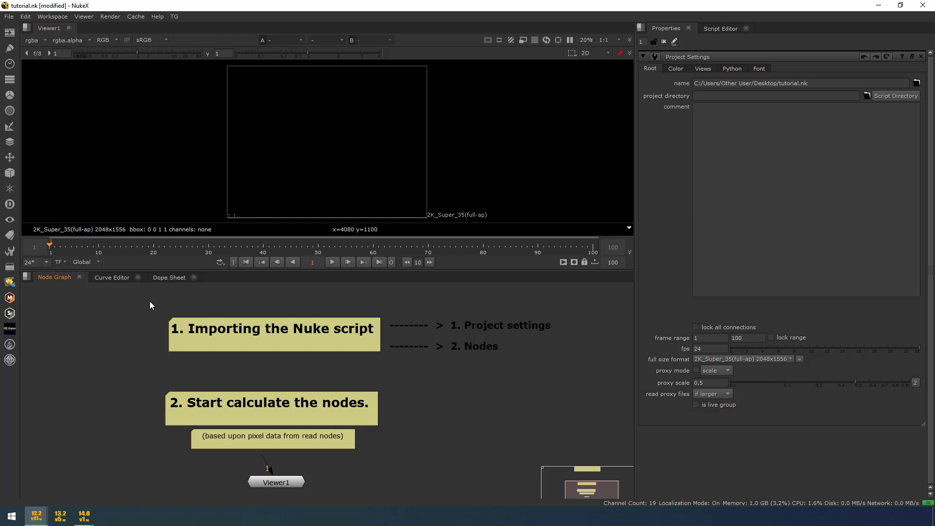
drag(142, 299, 565, 370)
click(147, 382)
drag(147, 376, 407, 461)
Step: Reselect the lower Start calculate notes, then save tutorial.nk with Ctrl+S
drag(138, 371, 411, 467)
drag(131, 296, 548, 368)
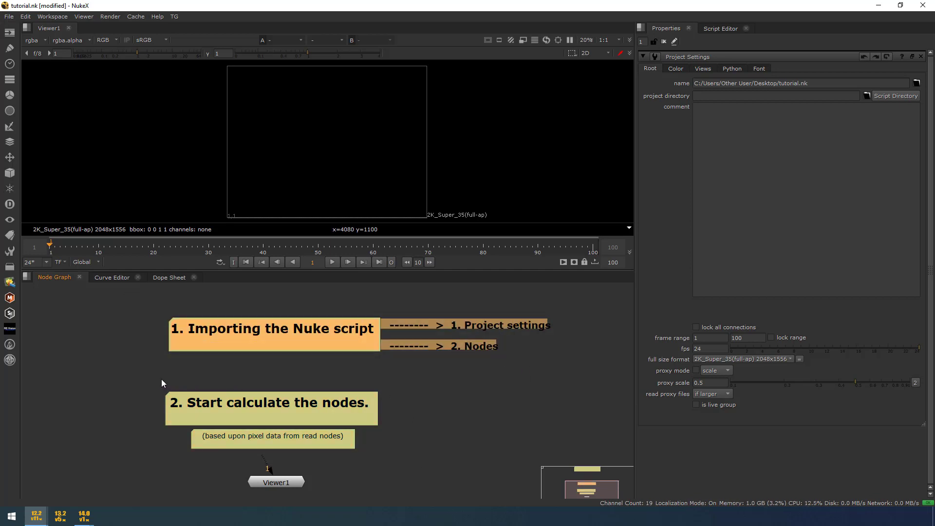
drag(131, 370, 391, 494)
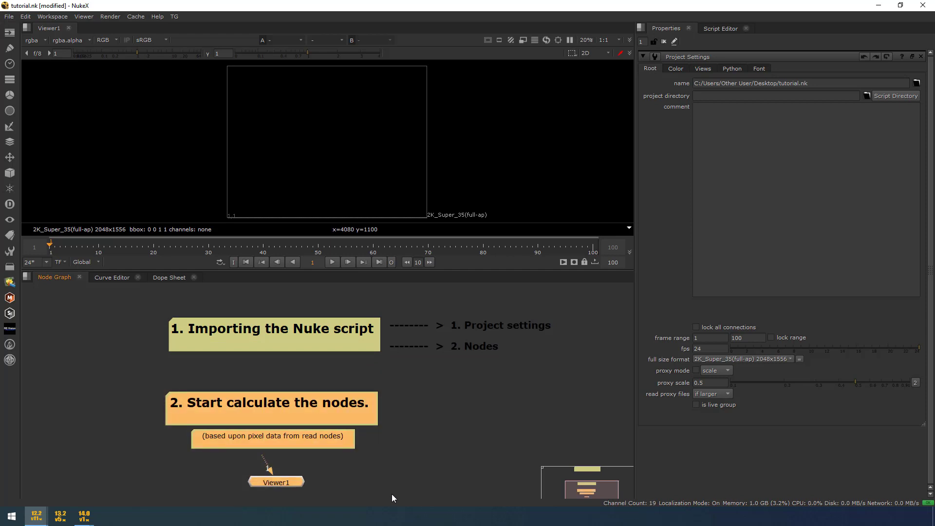
click(392, 494)
drag(136, 375, 402, 492)
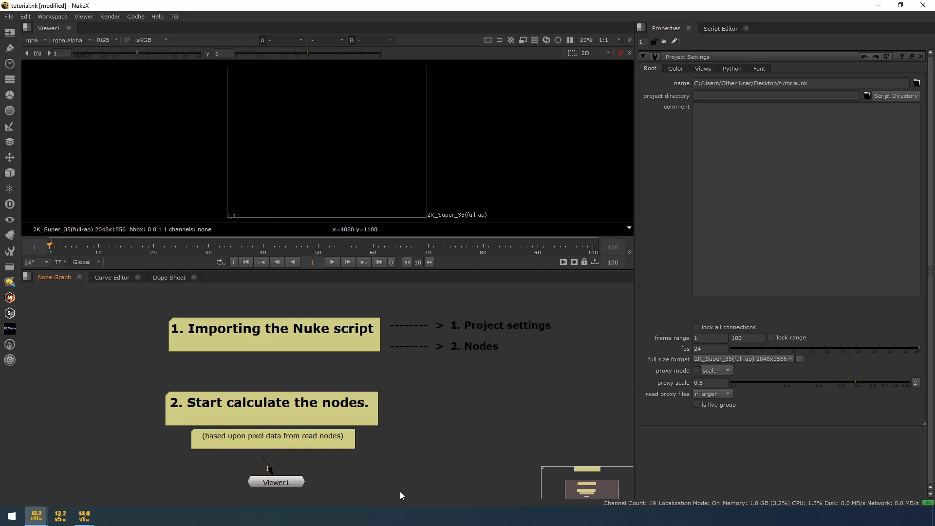
key(ctrl+s)
Step: Close the tutorial script and open green_screen_v001.nk from the script browser
click(9, 17)
click(33, 57)
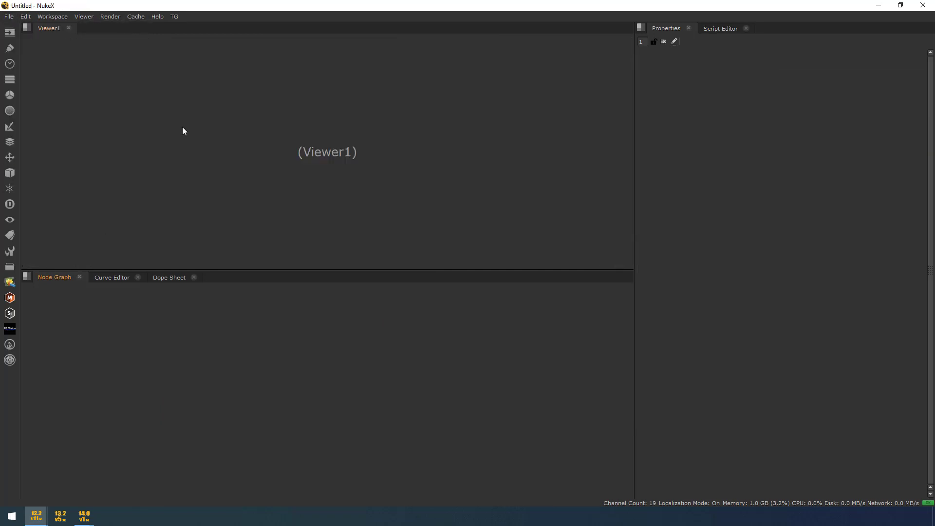
click(6, 18)
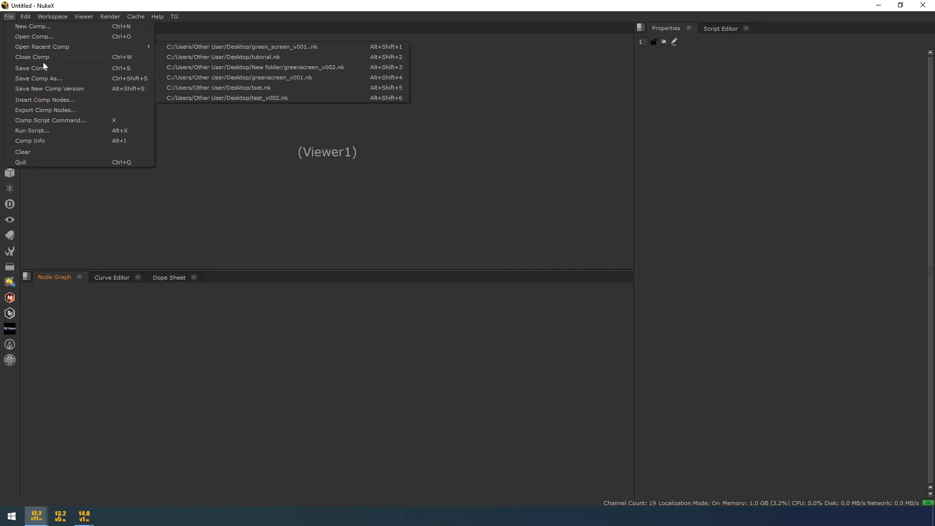
click(40, 37)
key(ctrl+o)
click(424, 210)
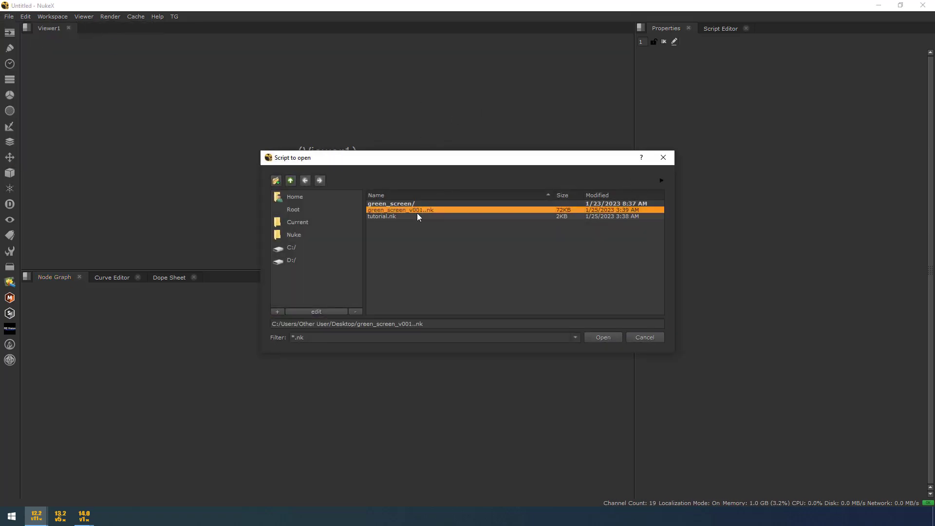
double_click(429, 211)
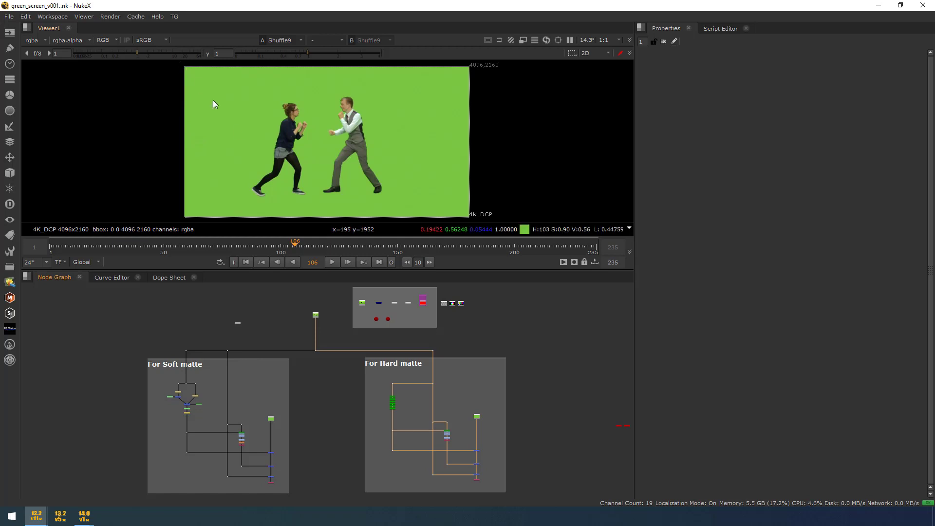
Step: View Read1's green-screen footage, then select the Read2 and For Soft matte nodes
scroll(353, 320, up, 2)
scroll(333, 373, up, 3)
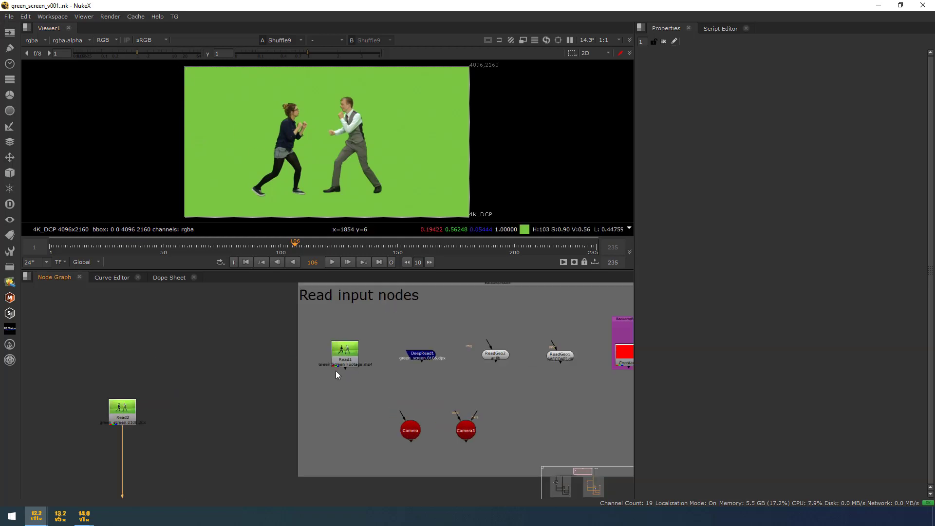
click(359, 352)
key(1)
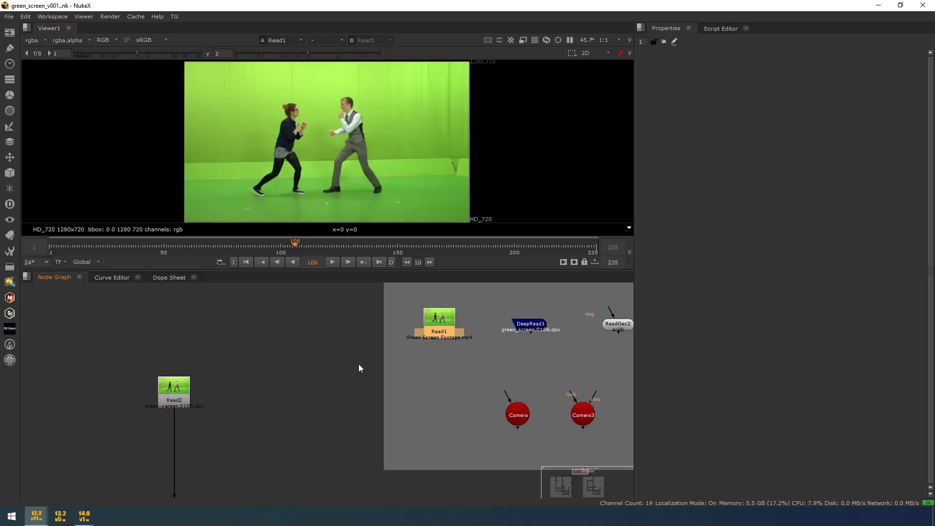
drag(292, 337, 133, 433)
scroll(172, 416, up, 2)
scroll(171, 418, down, 5)
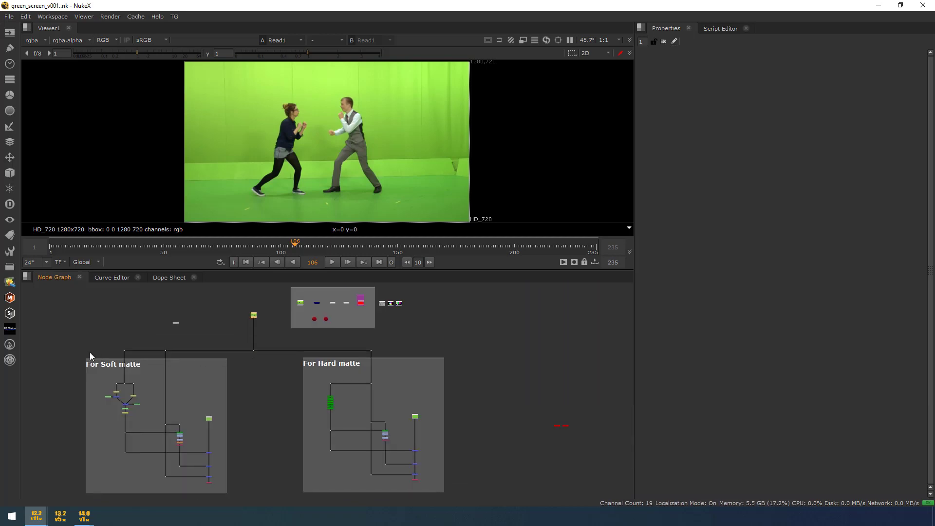
drag(55, 335, 239, 502)
drag(71, 330, 237, 496)
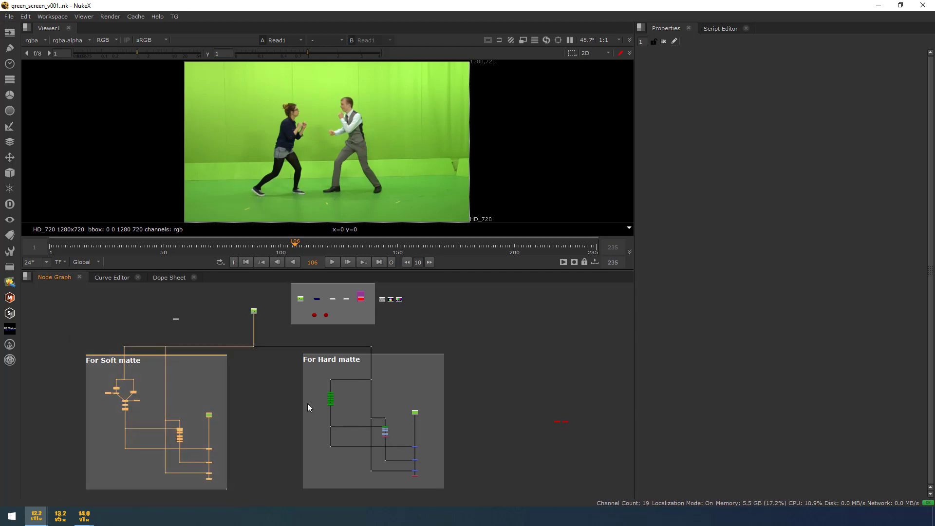
Step: View the Shuffle7 output, then the bottom Shuffle node in the For Hard matte backdrop
scroll(209, 478, up, 3)
click(204, 480)
key(1)
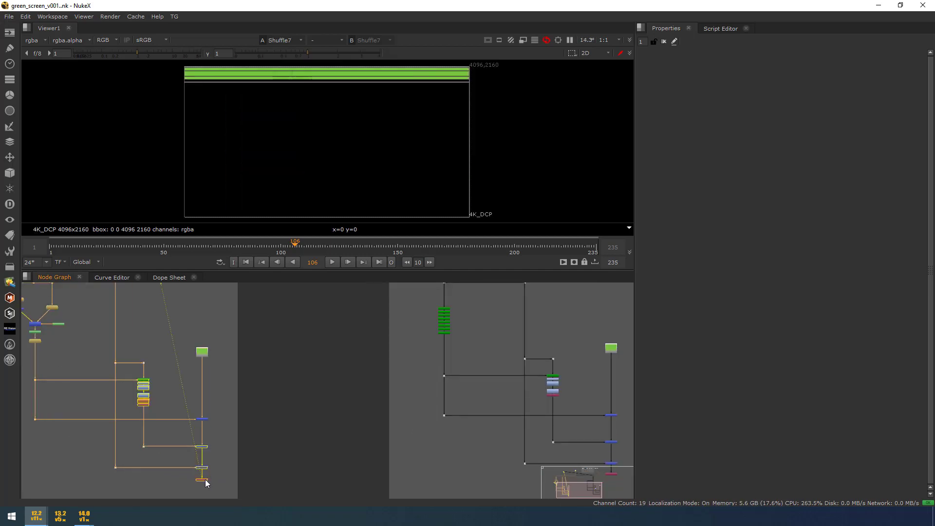
scroll(334, 209, down, 1)
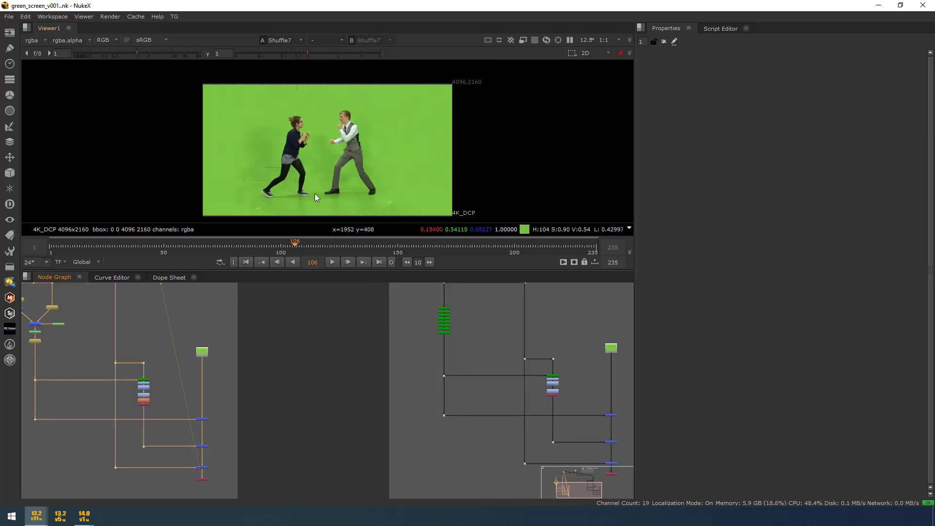
scroll(232, 476, down, 2)
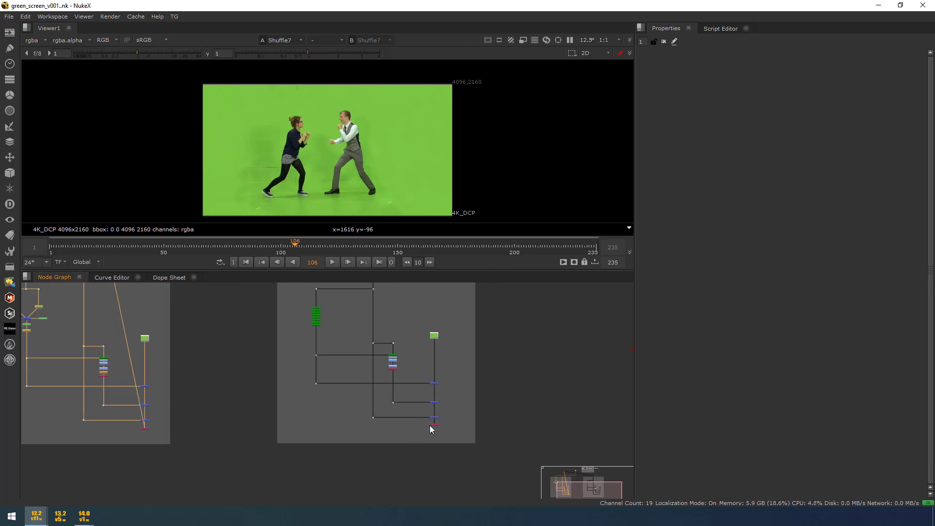
click(434, 424)
key(1)
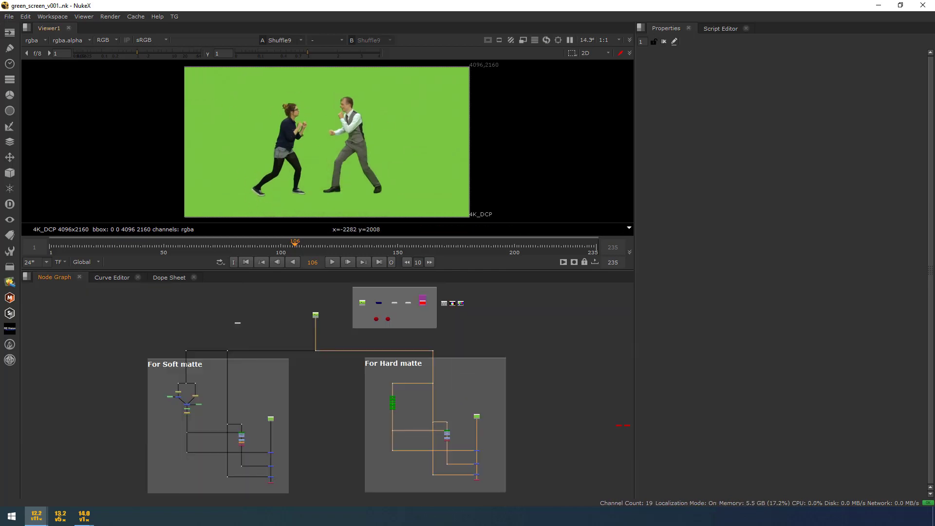
Step: Close green_screen_v001, clear all caches, and show the TG > Openscript submenu
click(9, 16)
click(35, 60)
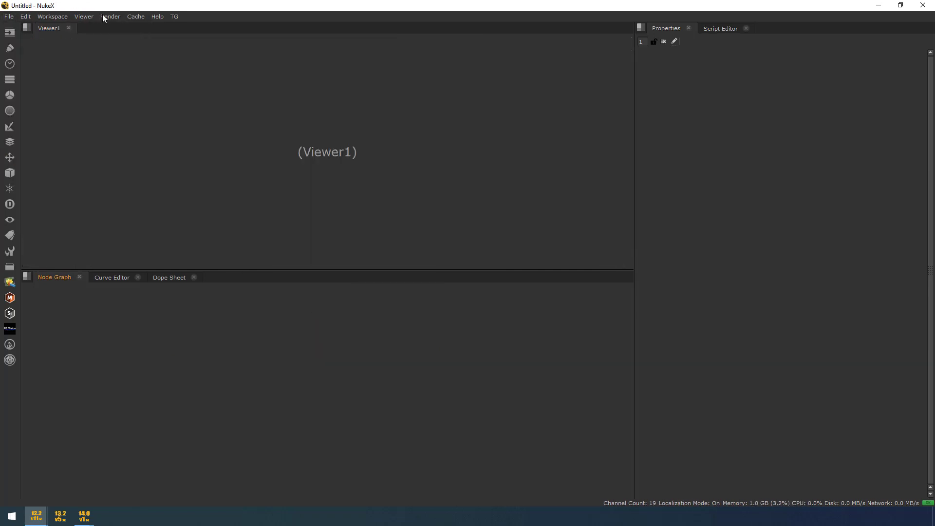
click(135, 16)
click(163, 78)
click(175, 17)
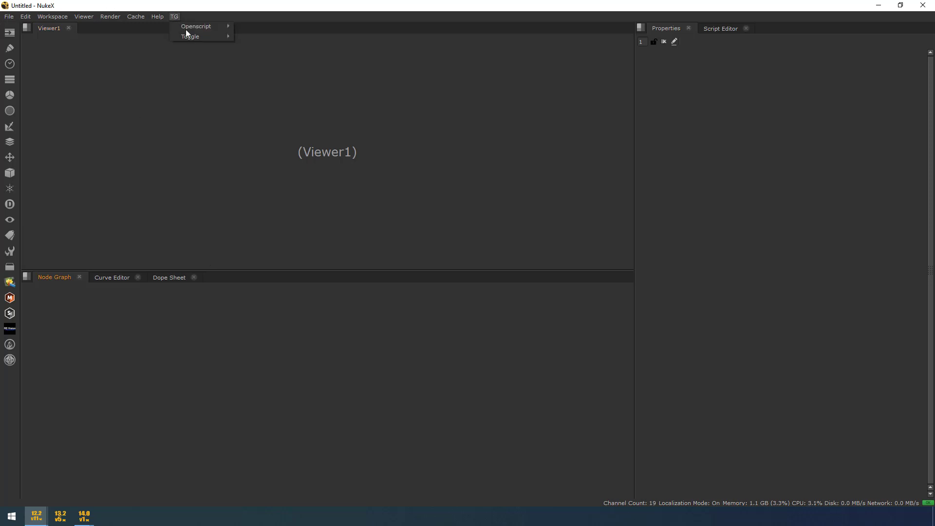
mouse_move(186, 28)
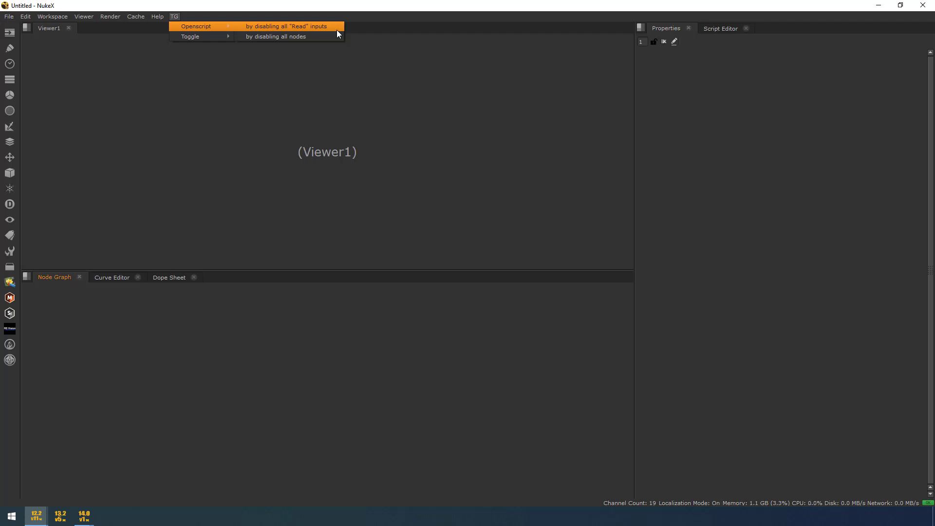
Step: Use TG Openscript 'by disabling all Read inputs' to load green_screen_v001.nk
click(280, 25)
click(417, 209)
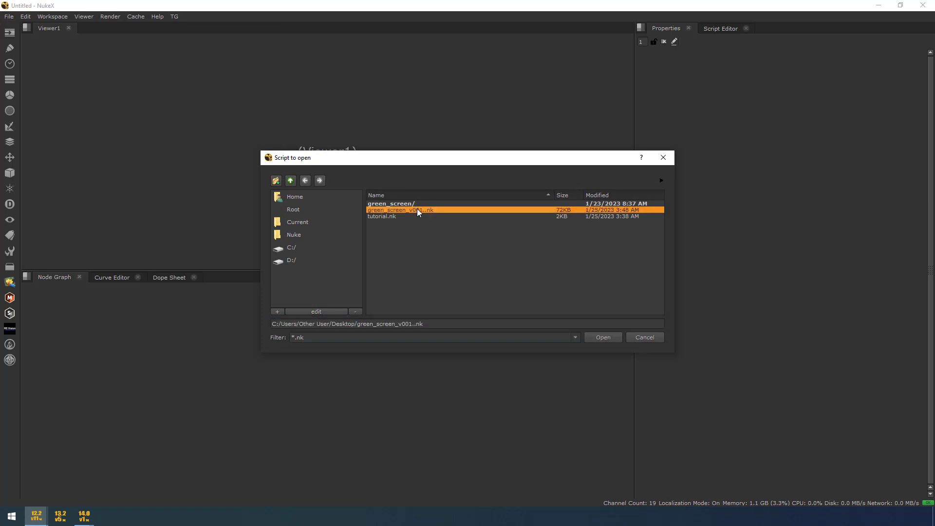
click(603, 338)
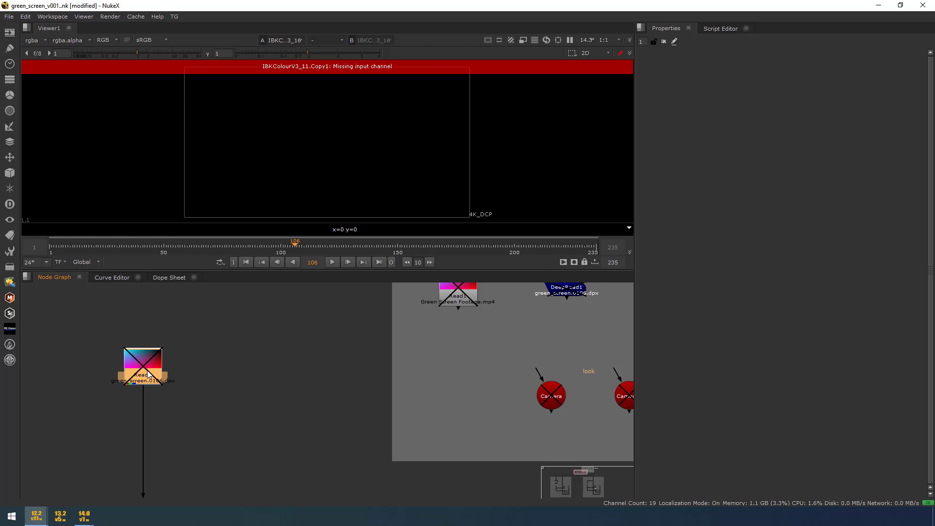
Step: Select Read2 and Read1, and re-enable DeepRead1 with D
scroll(148, 376, up, 2)
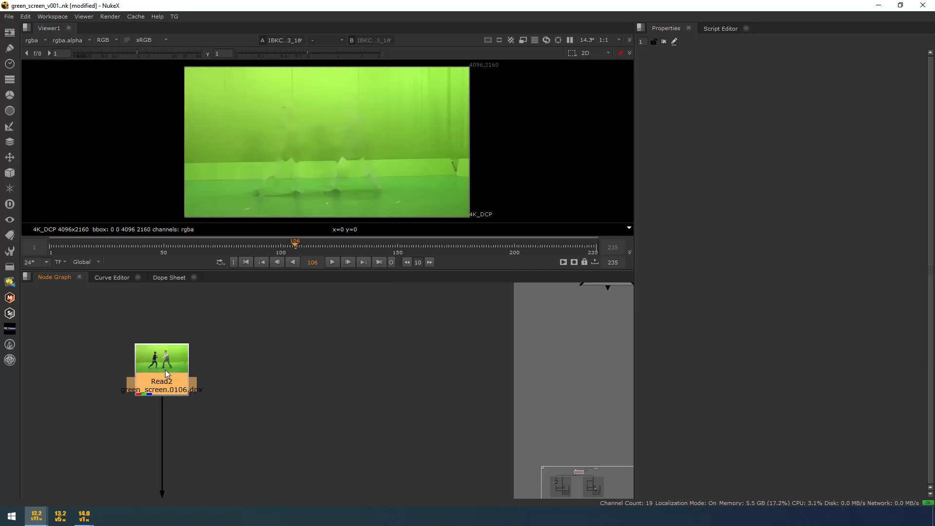
drag(96, 311, 230, 403)
middle_drag(508, 385, 47, 393)
scroll(95, 378, down, 1)
middle_drag(129, 332, 135, 436)
drag(97, 342, 185, 435)
scroll(217, 412, up, 3)
drag(228, 342, 373, 419)
key(d)
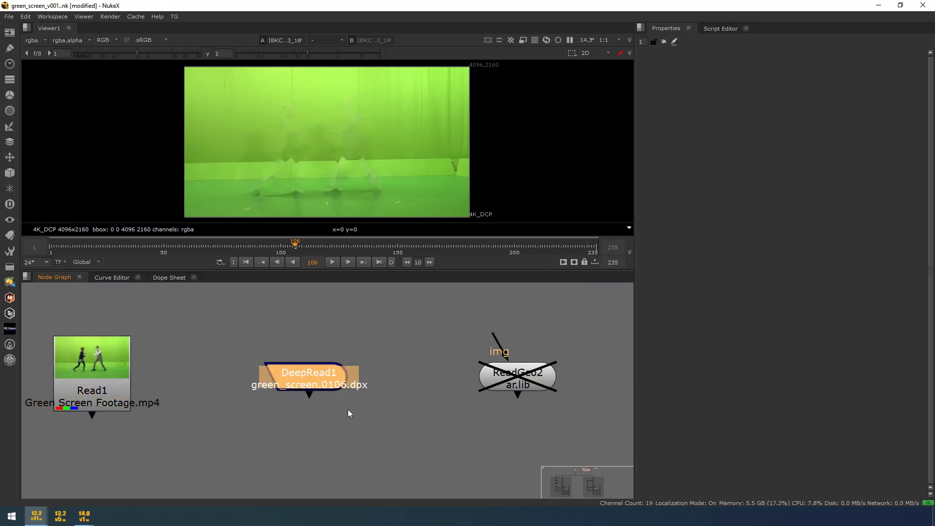
drag(404, 335, 227, 429)
Step: Select ReadGeo2 and ReadGeo1 together and re-enable them with D
middle_drag(499, 384, 224, 393)
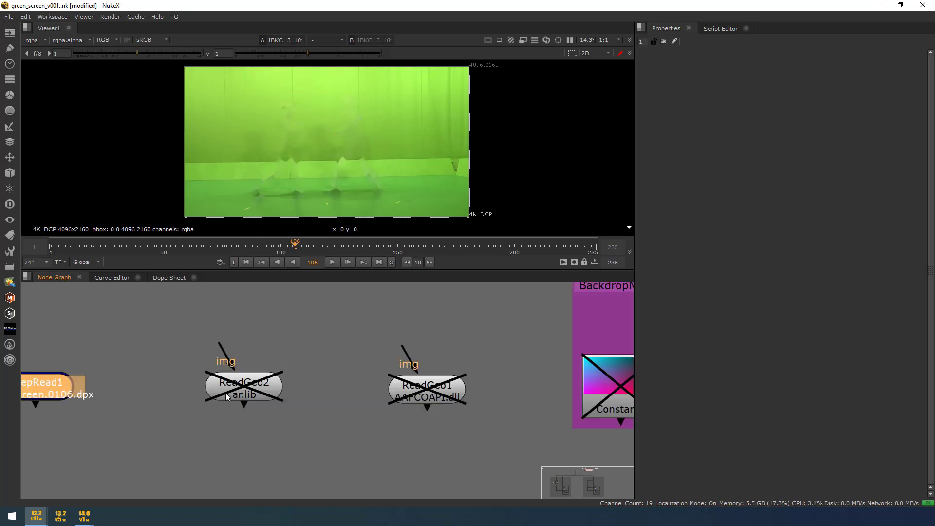
drag(168, 308, 478, 442)
key(d)
click(294, 395)
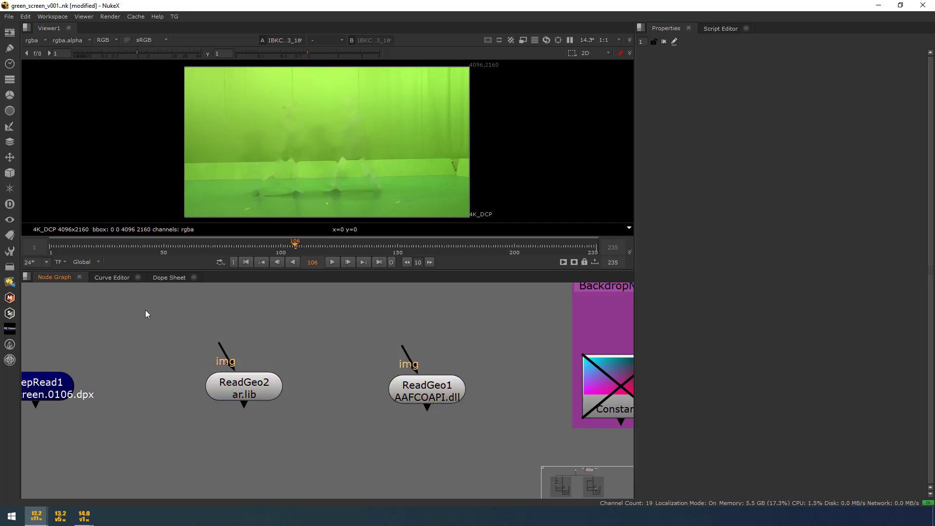
drag(148, 311, 532, 457)
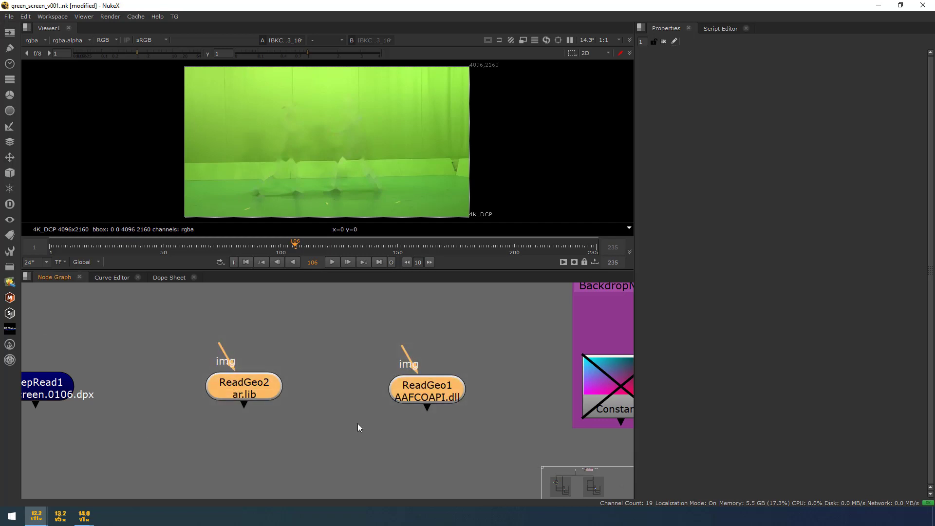
click(287, 397)
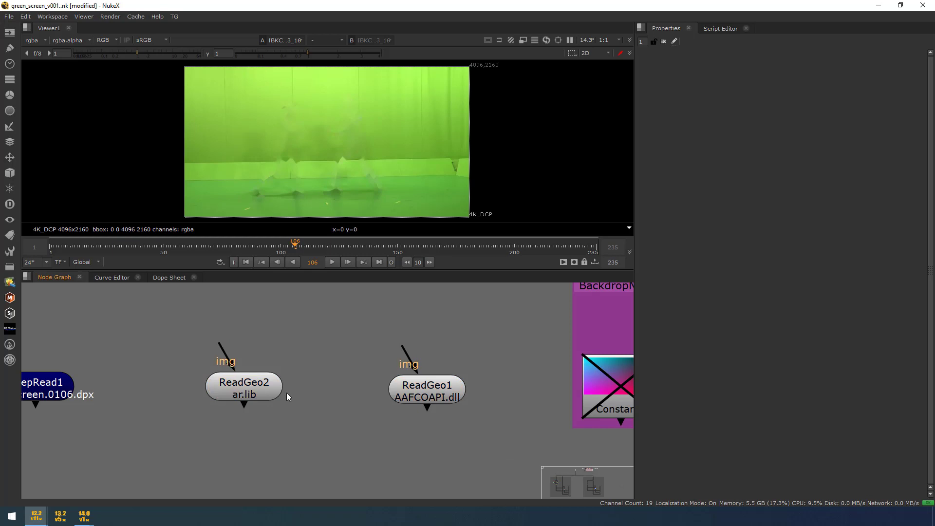
click(252, 391)
key(i)
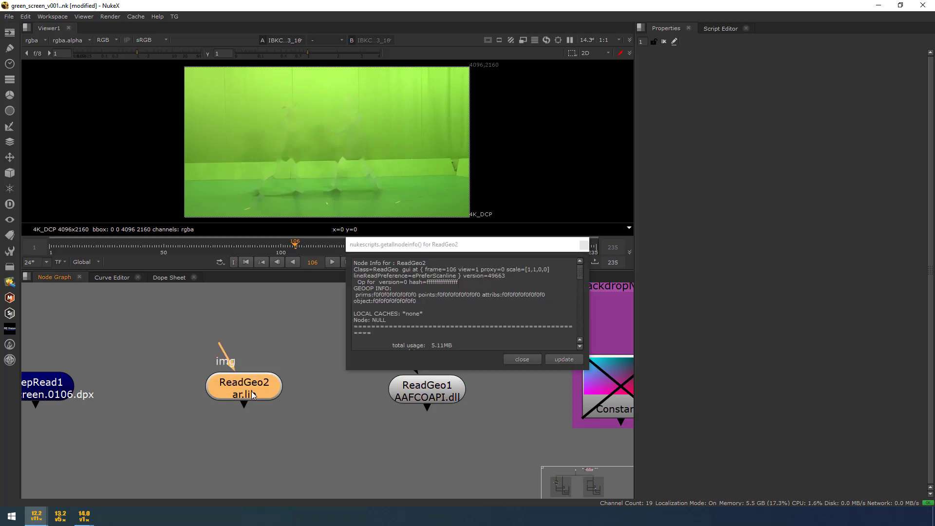
click(447, 396)
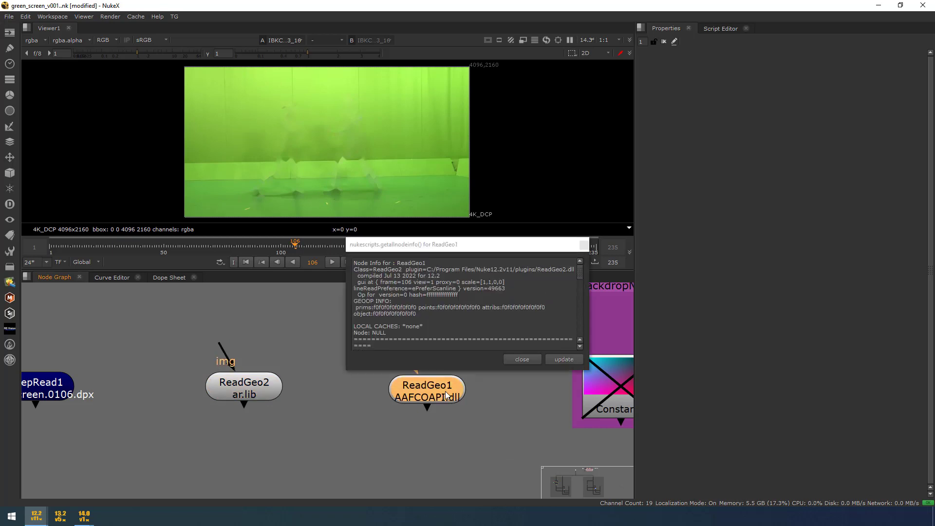
key(i)
drag(525, 302, 522, 301)
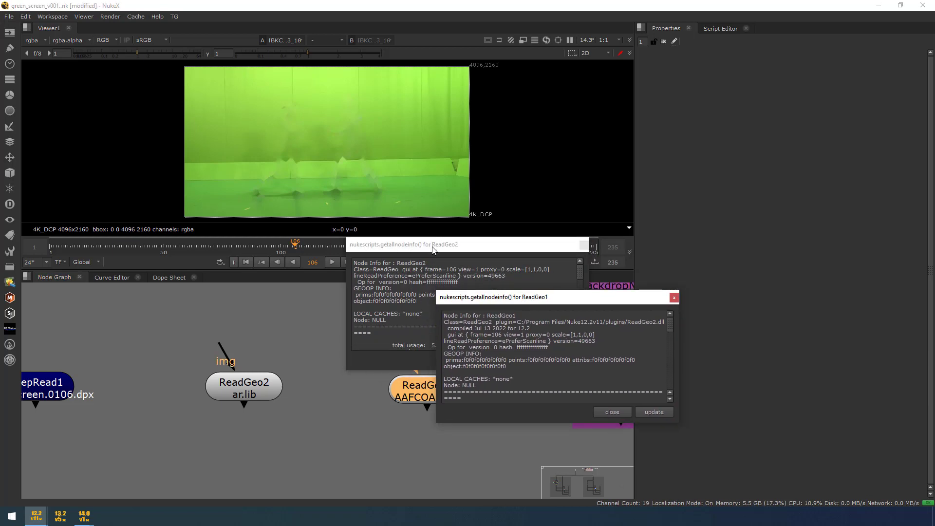
drag(400, 245, 195, 149)
double_click(181, 175)
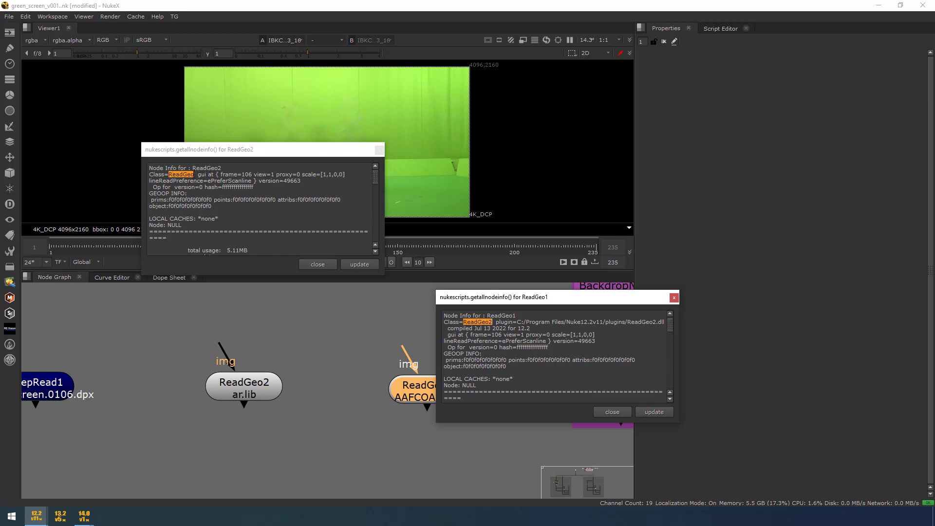
click(674, 297)
click(382, 154)
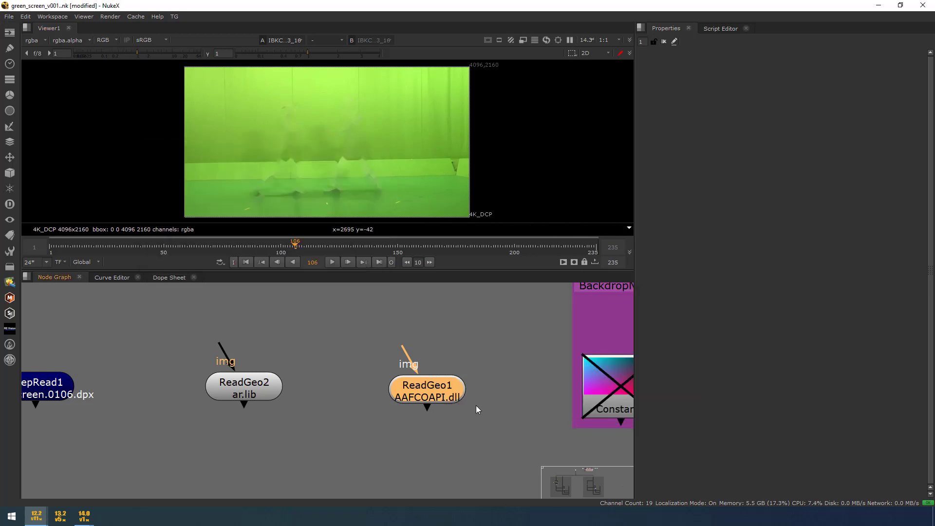
Step: Pan to the backdrop and enable Constant3 with D so it outputs solid red
middle_drag(600, 404, 360, 387)
click(381, 375)
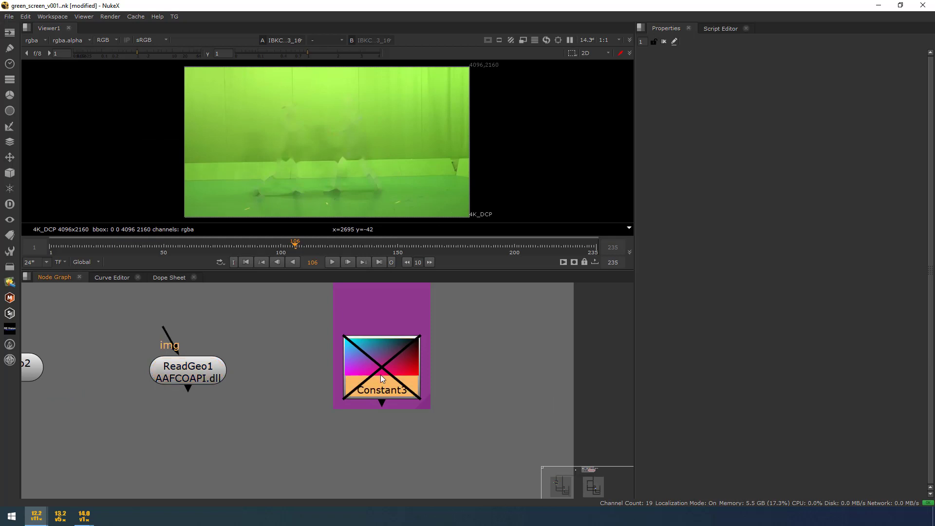
key(d)
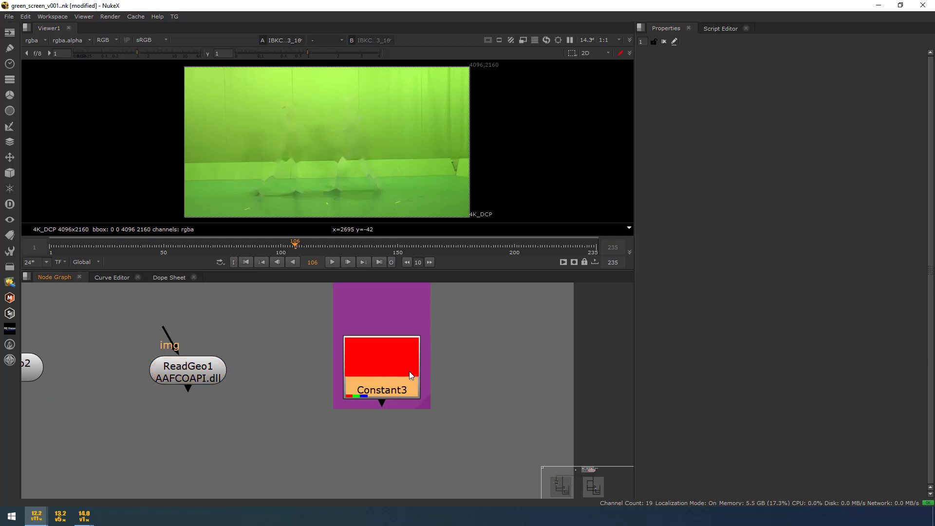
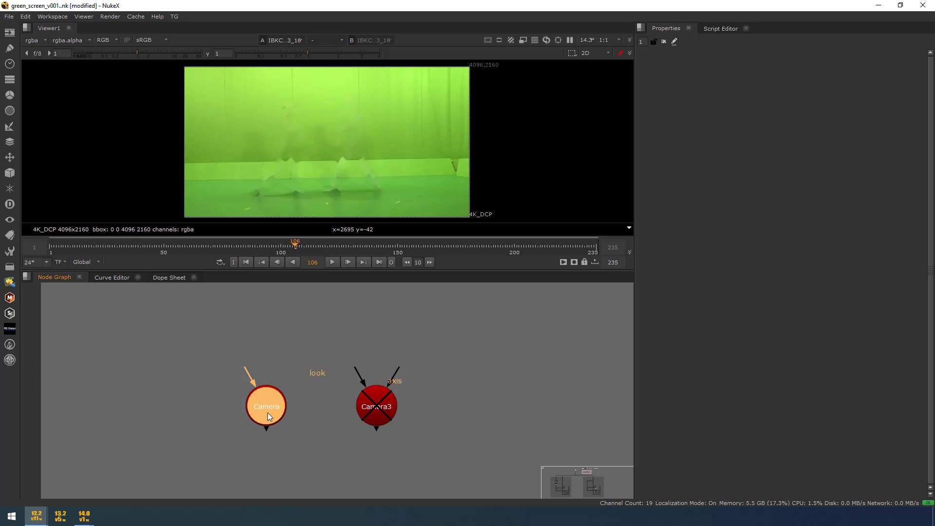
Step: Check the node info of Camera and Camera3, then re-enable Camera3 with D
key(i)
double_click(385, 269)
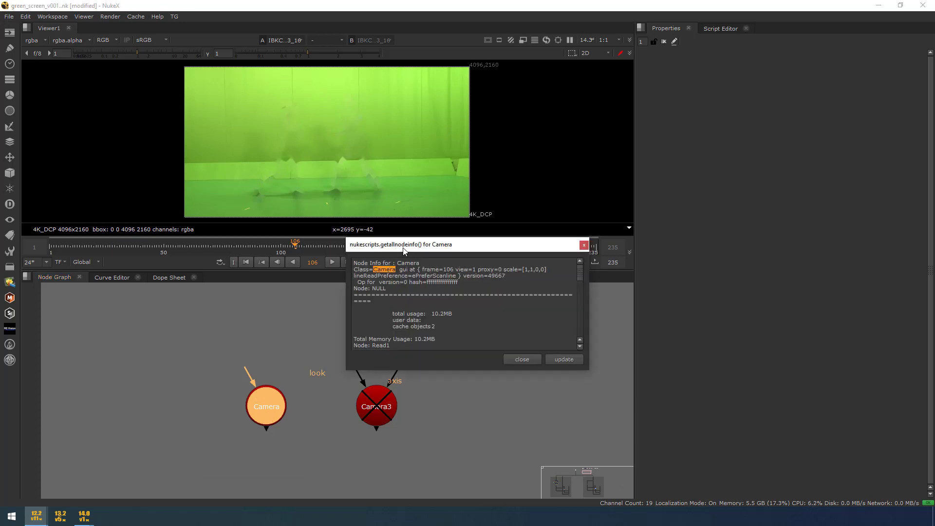
drag(390, 244, 194, 115)
click(376, 410)
double_click(375, 411)
key(i)
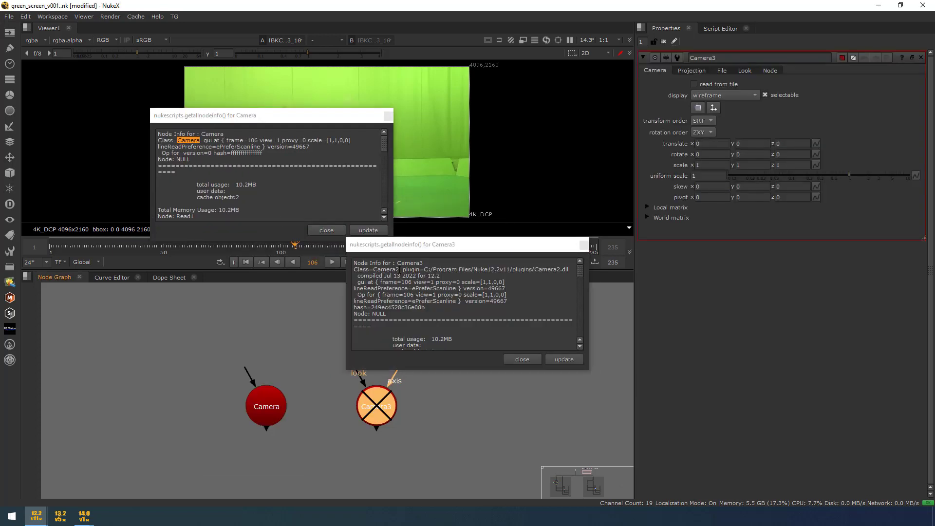
double_click(389, 269)
click(378, 409)
key(d)
Step: Select the two red camera nodes and remove them from their spot
scroll(439, 428, down, 5)
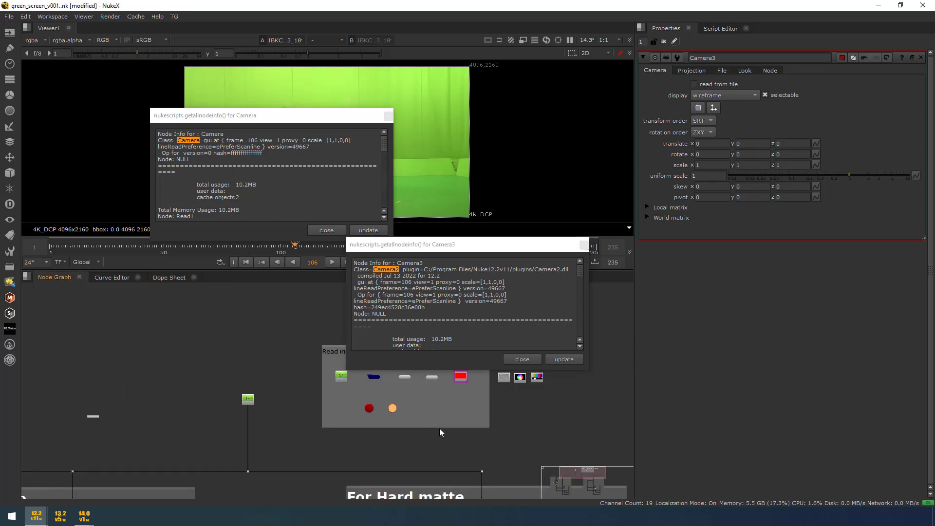
scroll(390, 410, up, 3)
scroll(420, 419, down, 2)
middle_drag(521, 475, 337, 387)
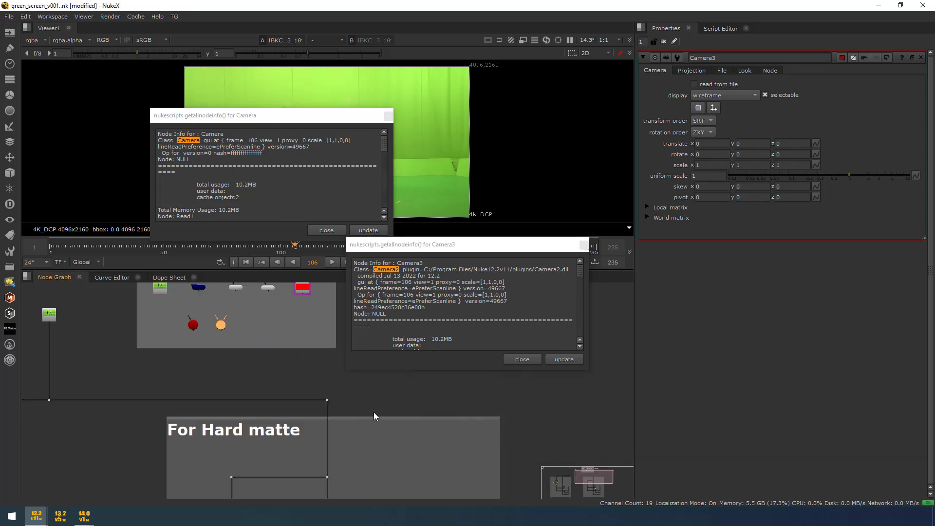
middle_drag(474, 426, 335, 385)
middle_drag(477, 478, 261, 341)
scroll(361, 393, up, 4)
drag(297, 394, 451, 475)
key(Delete)
Step: Paste the cameras as Camera3_1 and Camera4_1 beside Camera3 and position them
scroll(380, 445, down, 5)
middle_drag(200, 395, 403, 467)
middle_drag(228, 382, 189, 438)
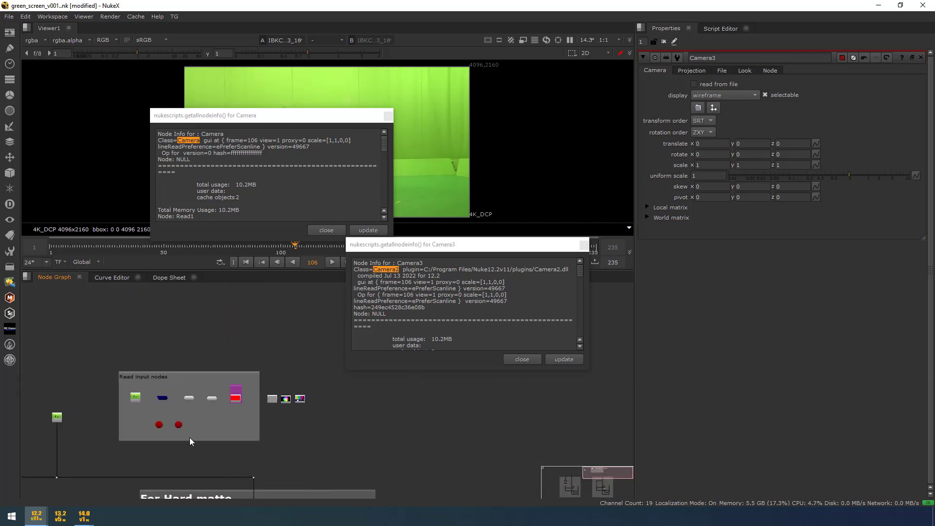
scroll(223, 410, up, 4)
key(ctrl+v)
drag(246, 389, 234, 372)
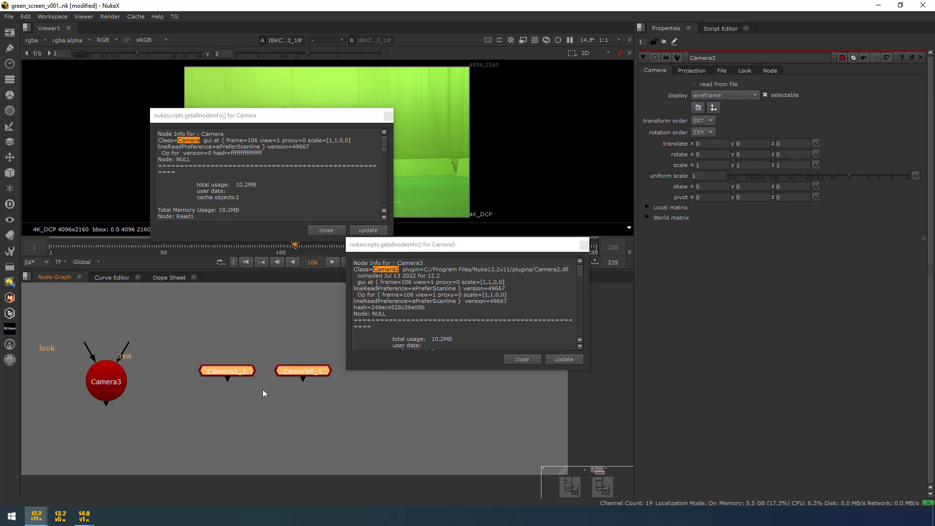
click(262, 390)
Step: Arrange the info windows and show node info for Camera3_1 and Camera4_1
drag(267, 115, 209, 87)
drag(449, 244, 209, 244)
middle_drag(244, 391, 382, 435)
key(i)
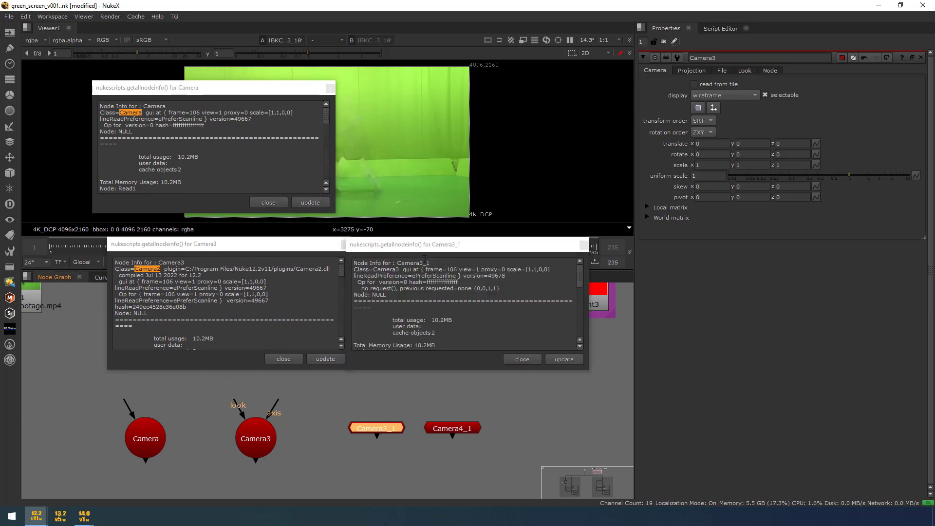
drag(429, 244, 497, 94)
click(459, 428)
key(i)
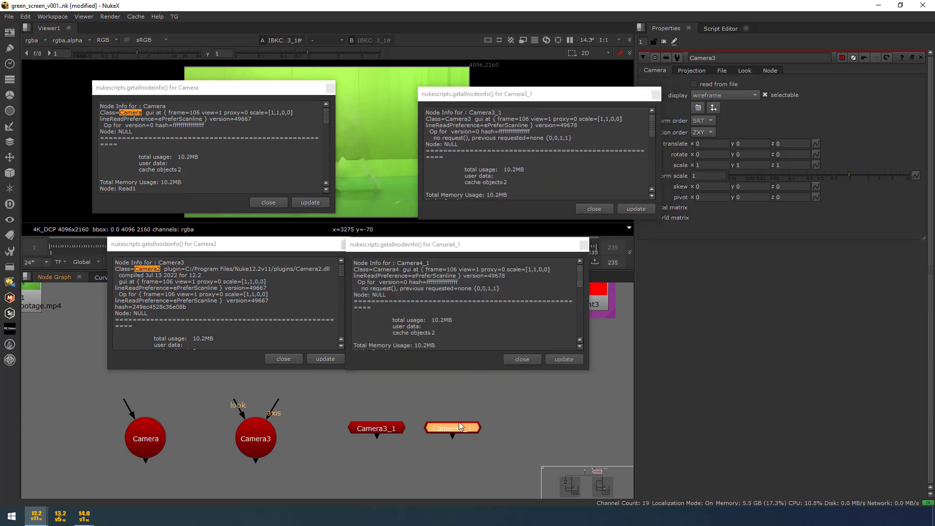
drag(453, 250, 559, 288)
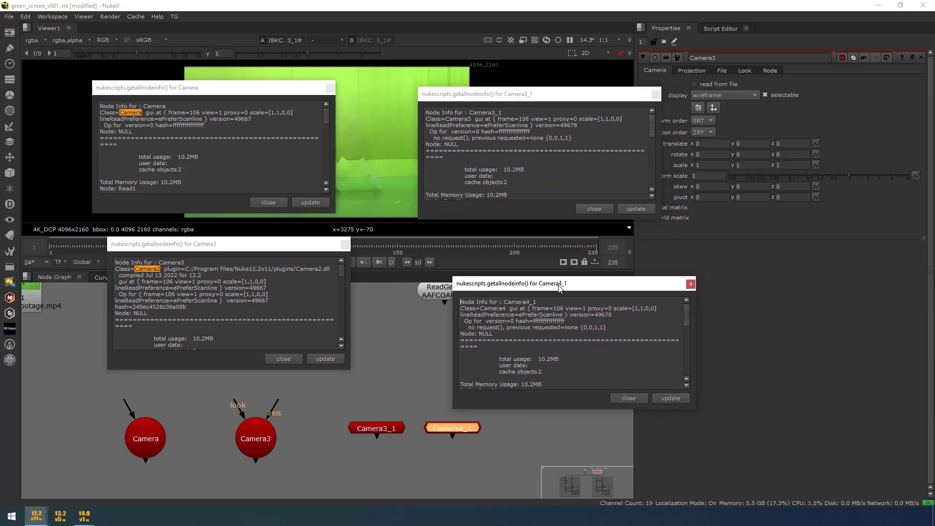
Step: Open the Camera, Camera3 and Camera3_1 properties, comparing Camera3_1's name and class
double_click(155, 430)
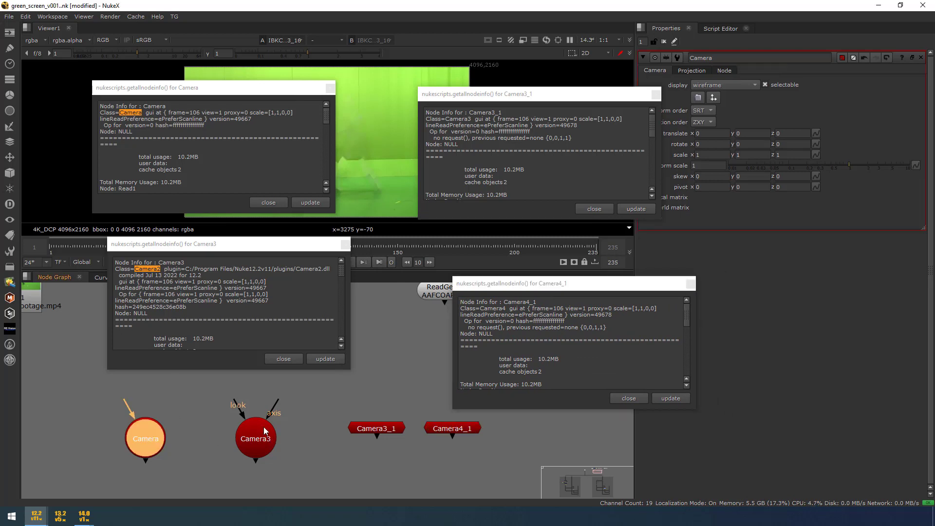
drag(205, 380, 300, 470)
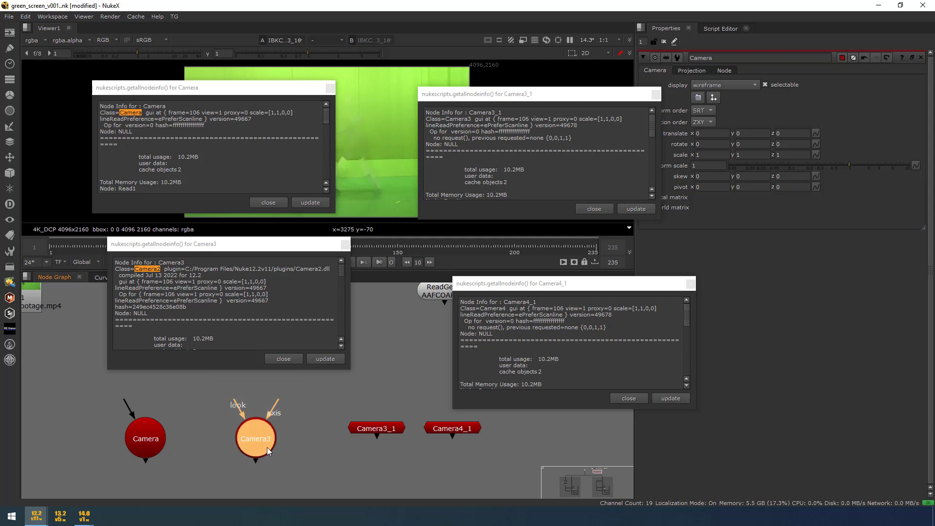
double_click(259, 440)
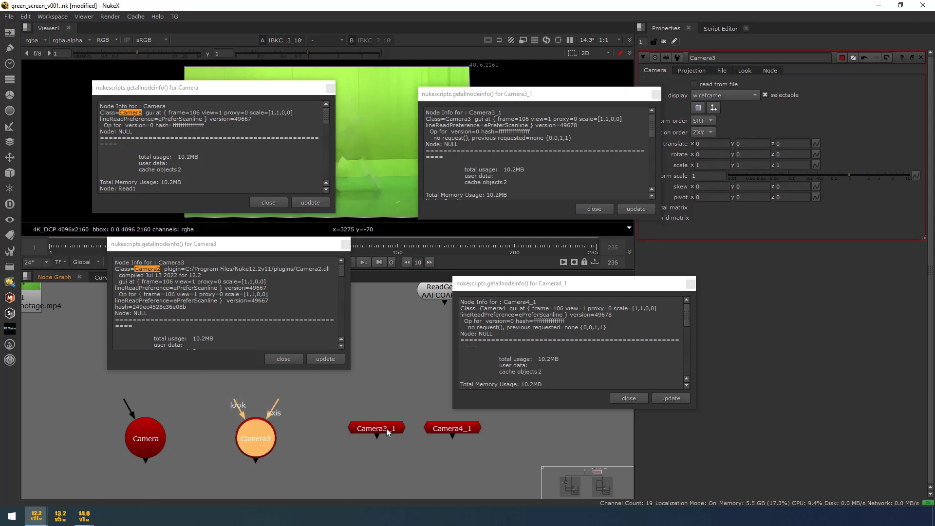
drag(319, 411, 500, 454)
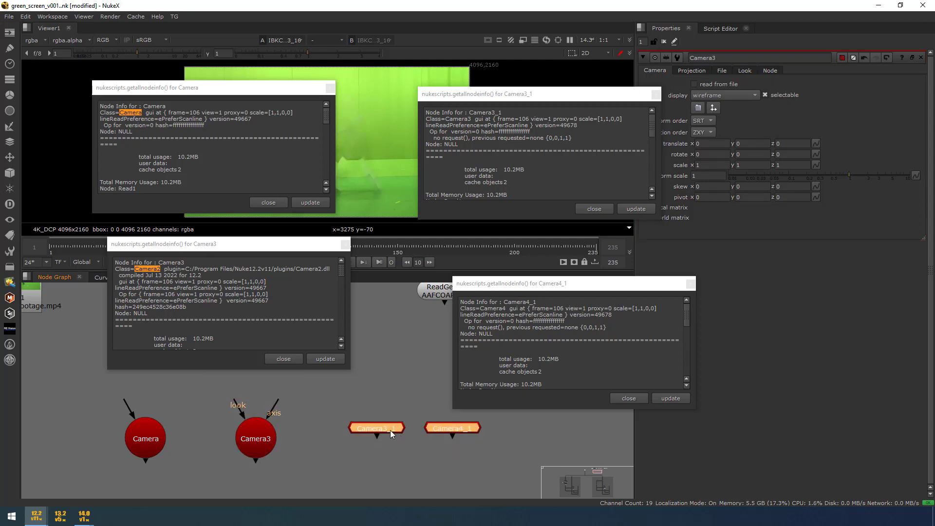
click(388, 429)
double_click(388, 429)
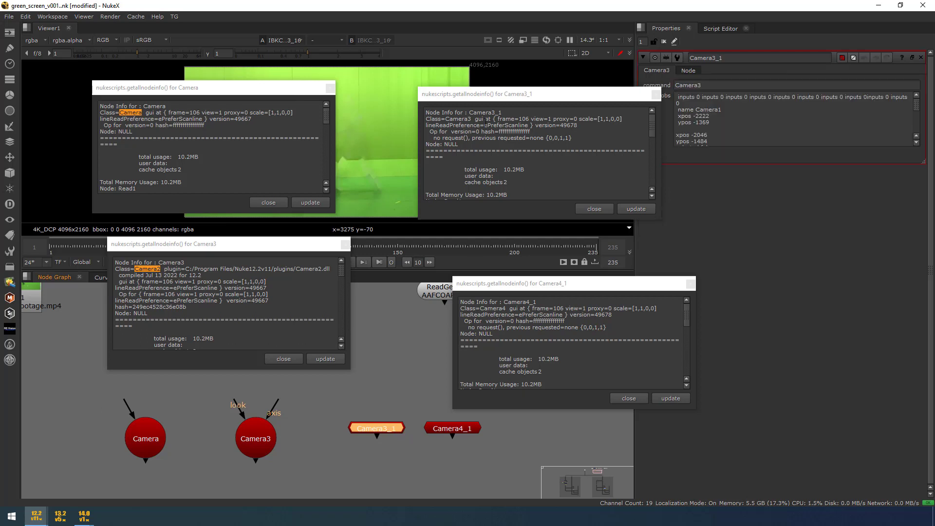
double_click(487, 113)
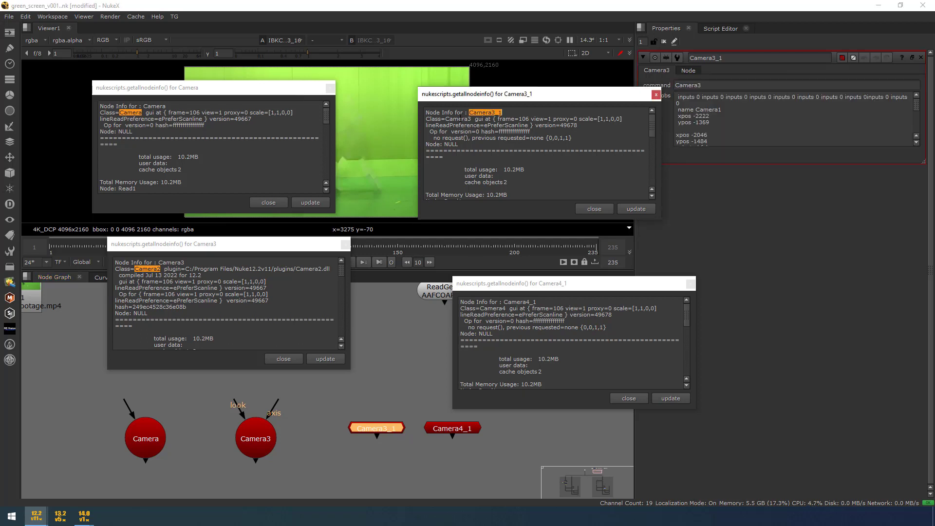
double_click(461, 119)
Step: Check Camera4_1's Camera4 class, then close the Camera3_1 and Camera4_1 info windows
middle_drag(464, 424, 397, 434)
click(399, 434)
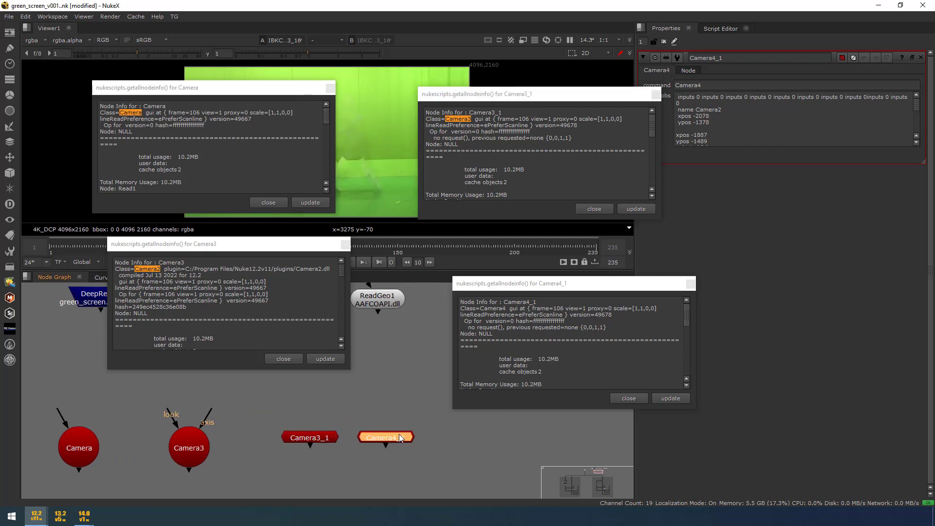
double_click(494, 309)
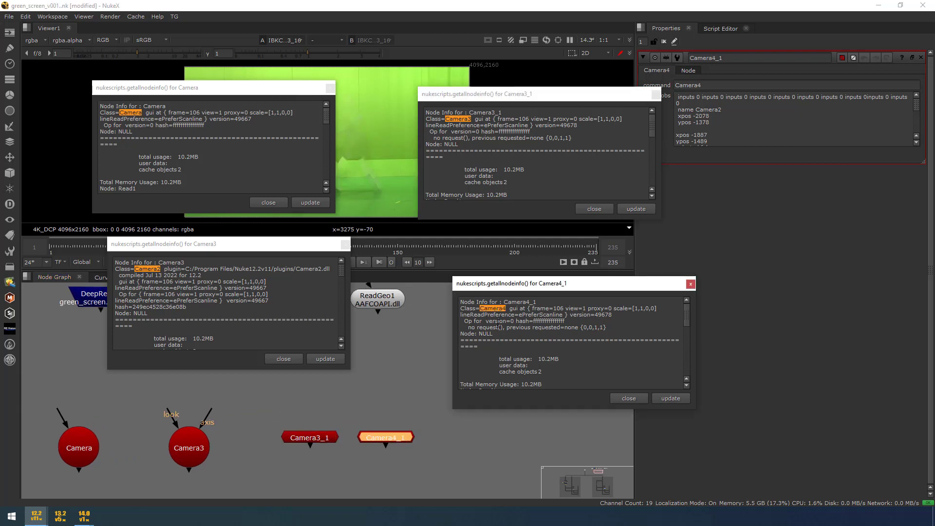
click(656, 94)
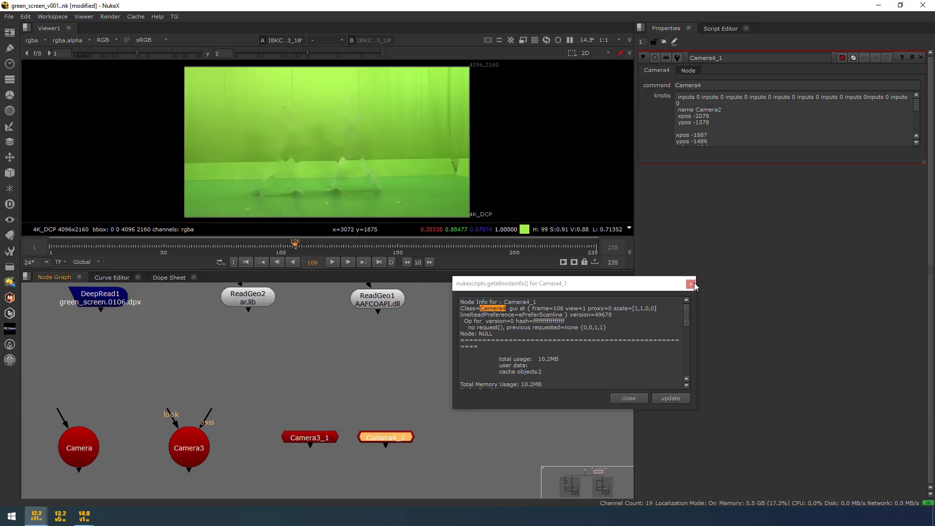
click(691, 284)
scroll(421, 358, down, 3)
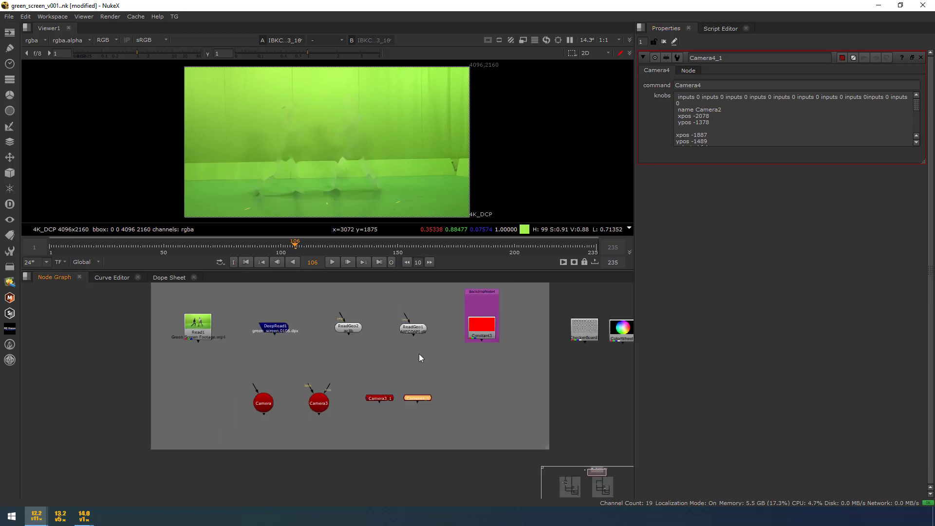
Step: Inspect the file paths of Read1, DeepRead1, ReadGeo2 and ReadGeo1
drag(188, 305, 505, 450)
click(201, 332)
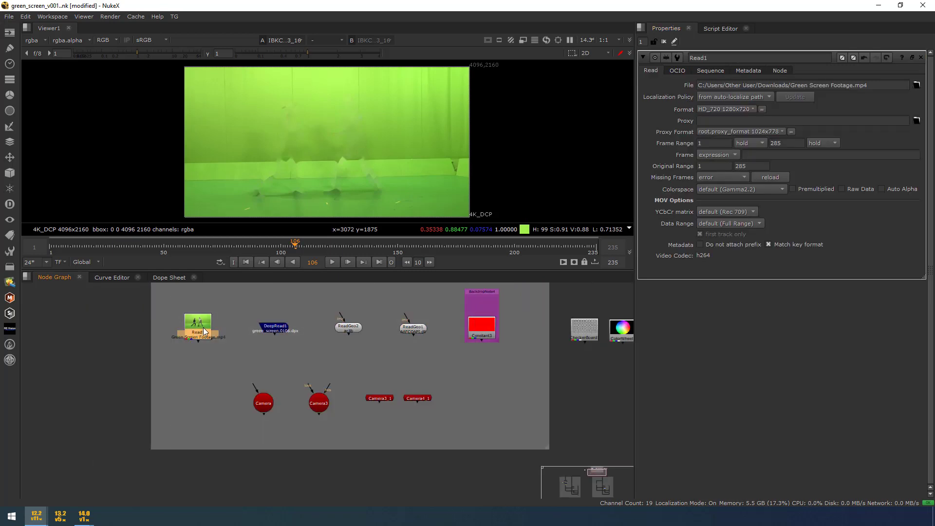
triple_click(765, 84)
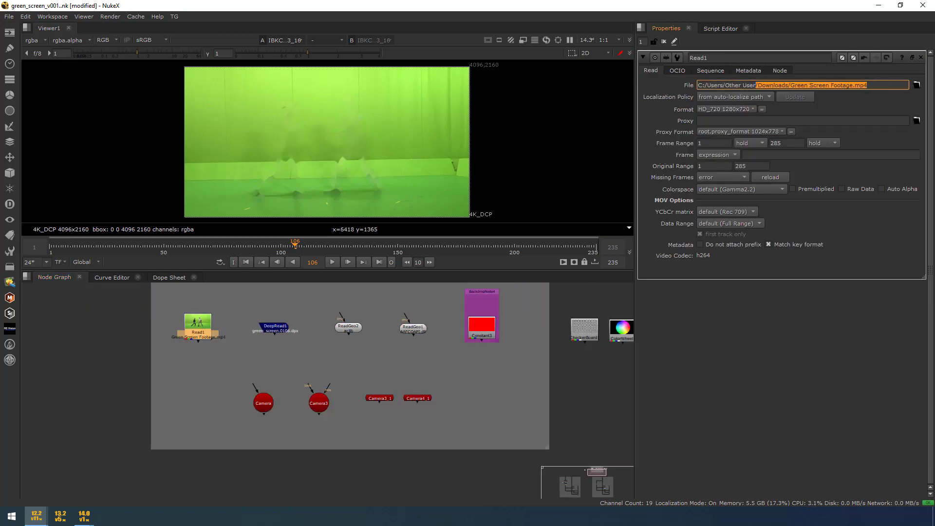
double_click(280, 325)
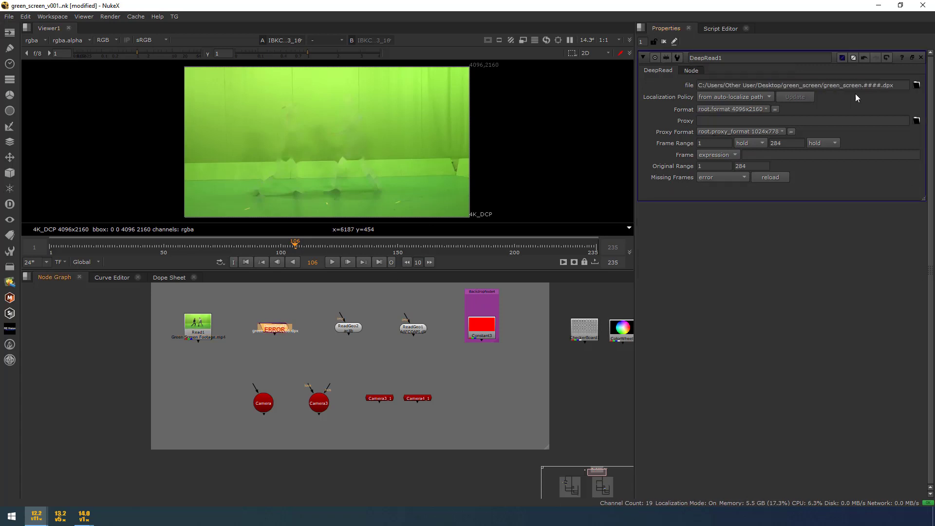
triple_click(895, 85)
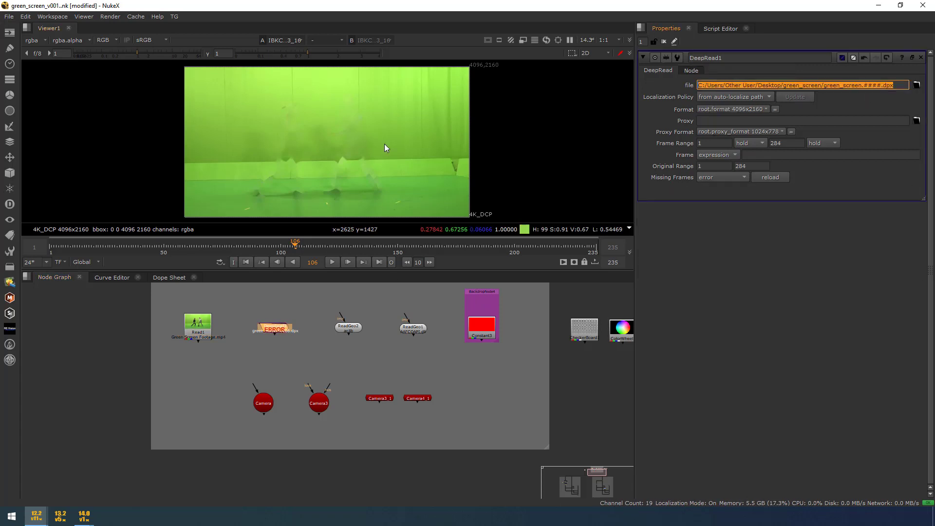
double_click(347, 327)
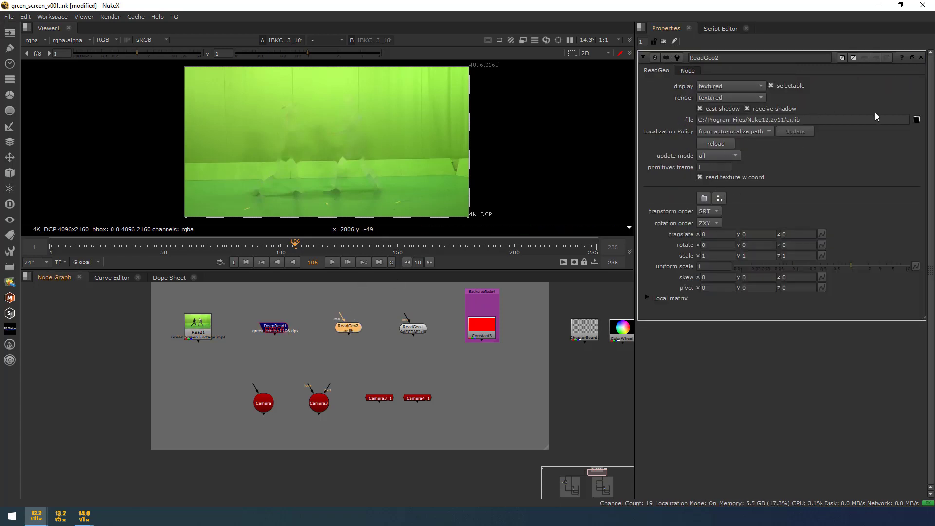
triple_click(829, 121)
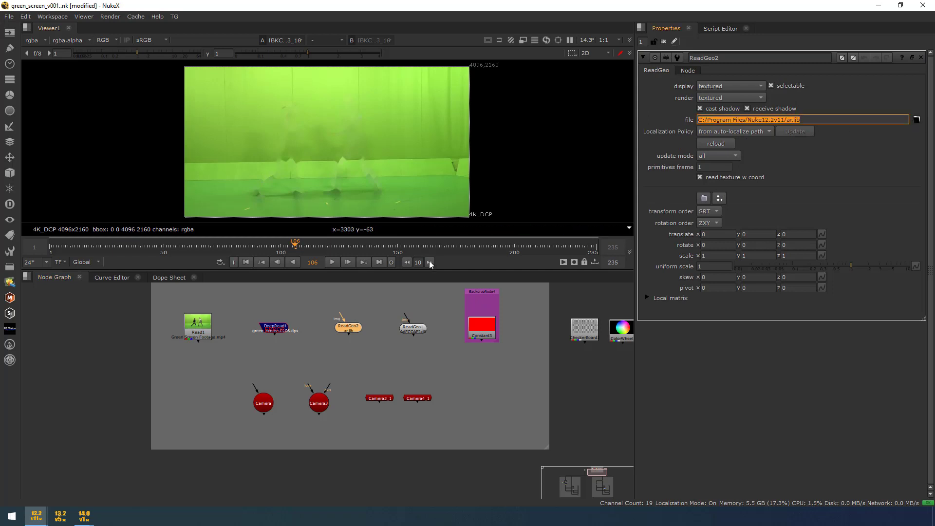
click(418, 330)
double_click(417, 329)
drag(840, 85, 385, 160)
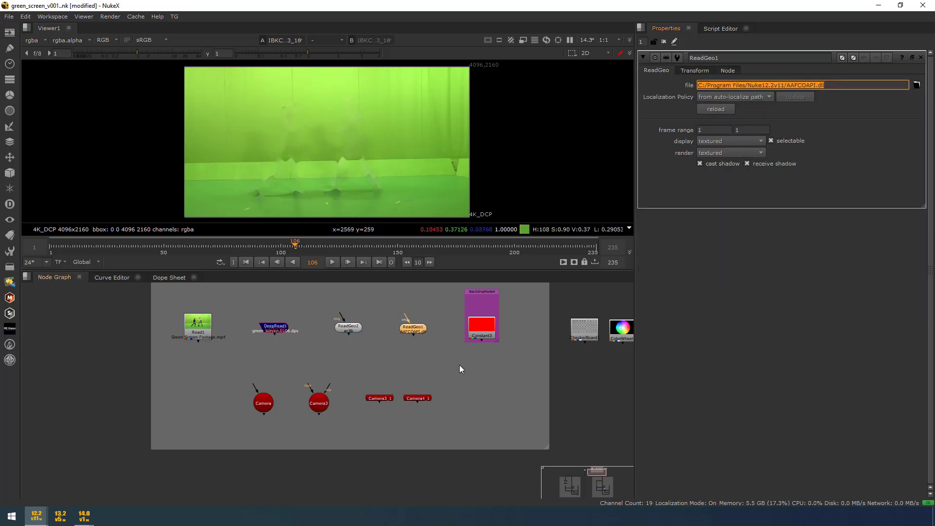
drag(456, 365, 521, 285)
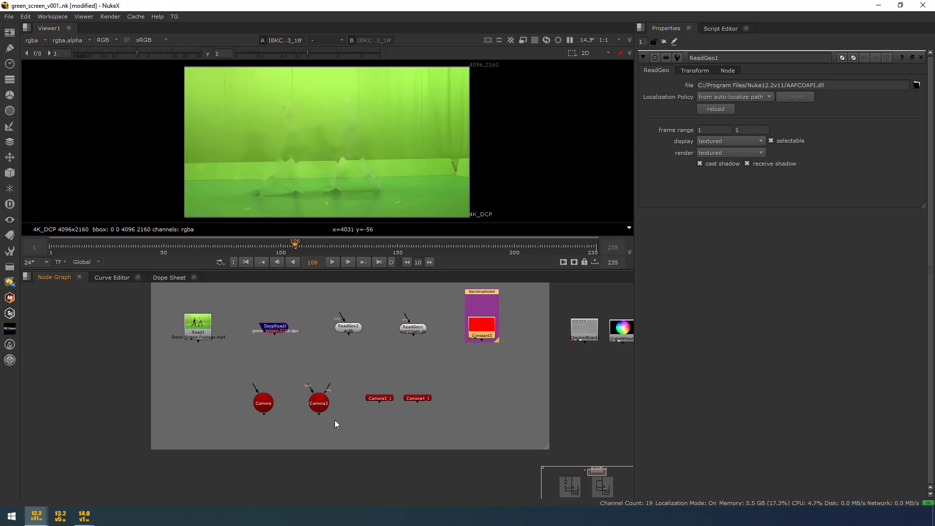
Step: Review the Camera node's projection and transform settings, then delete it
double_click(264, 408)
click(702, 72)
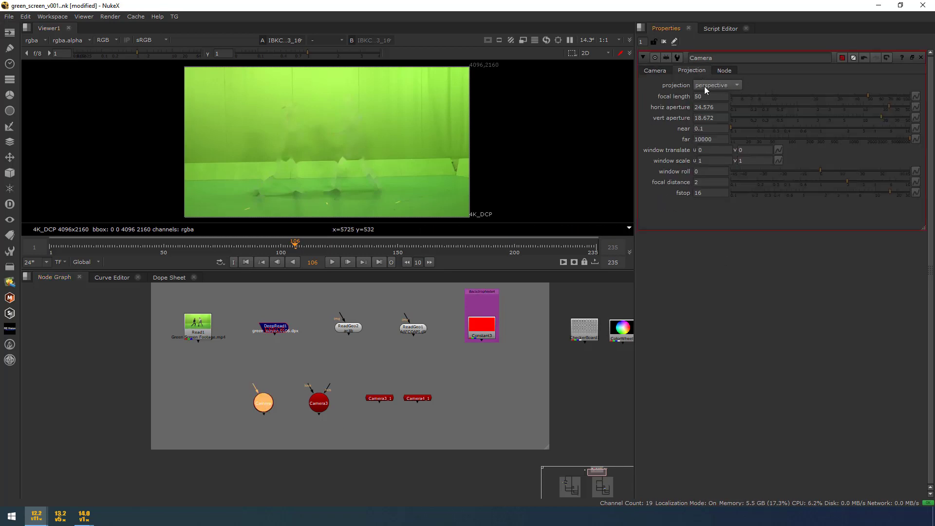
click(655, 71)
scroll(256, 408, up, 3)
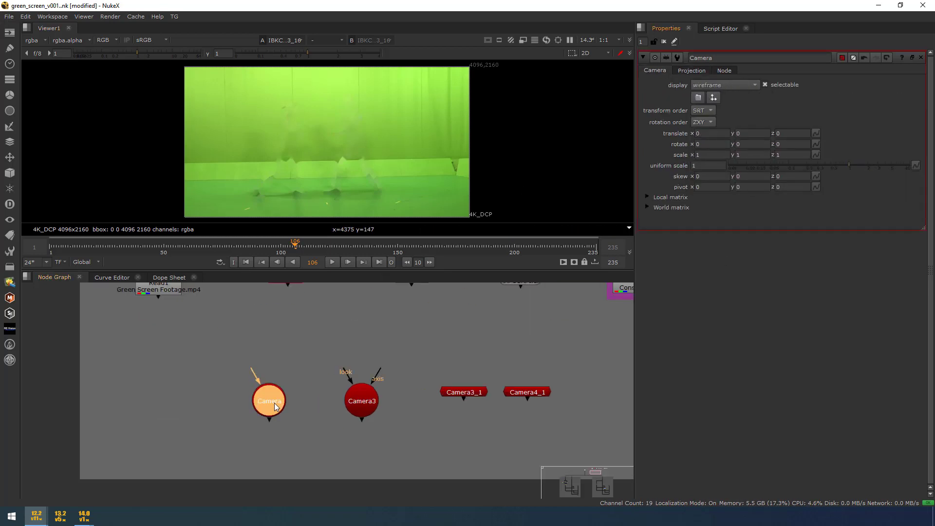
key(Delete)
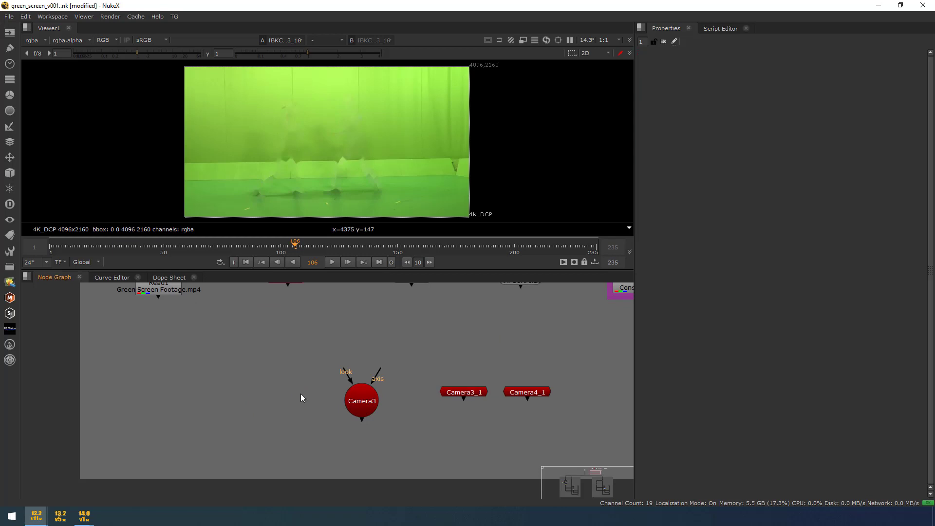
Step: Inspect the File tab of Camera3 and the node settings of Camera3_1
double_click(366, 395)
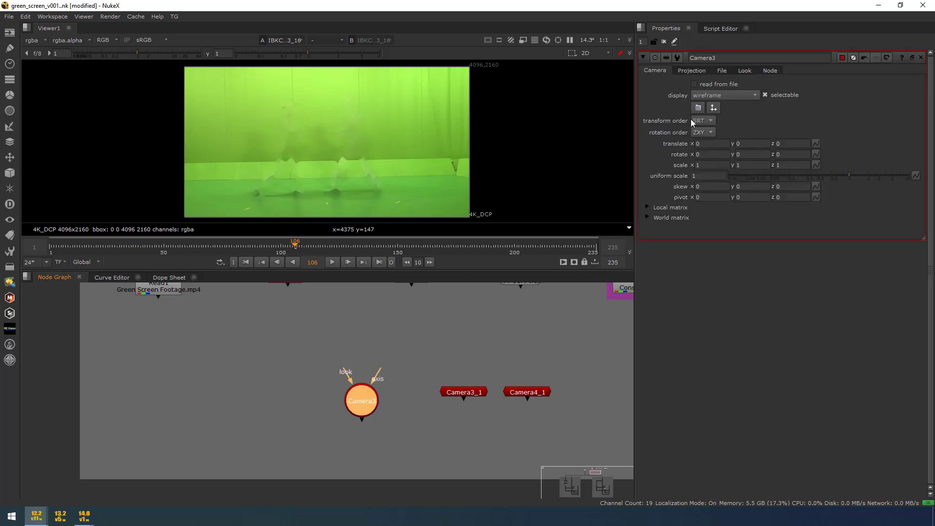
click(721, 71)
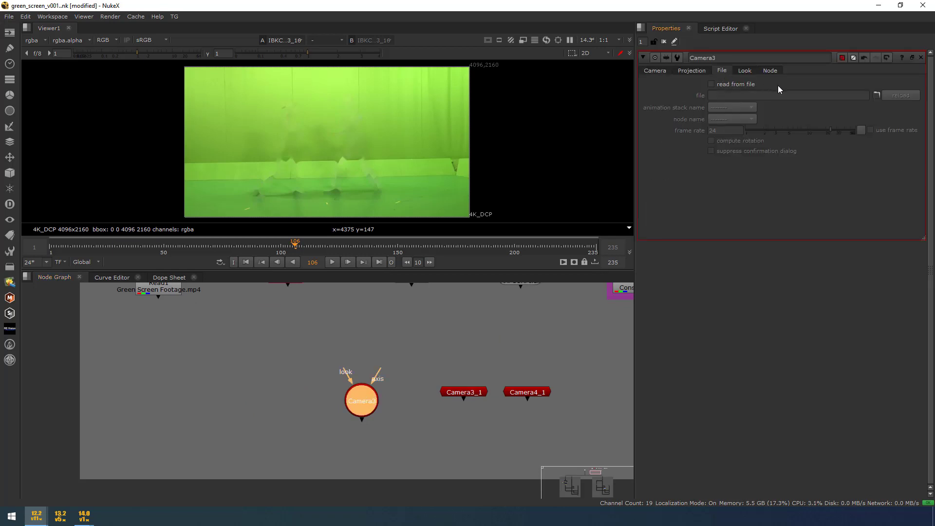
double_click(469, 392)
click(688, 73)
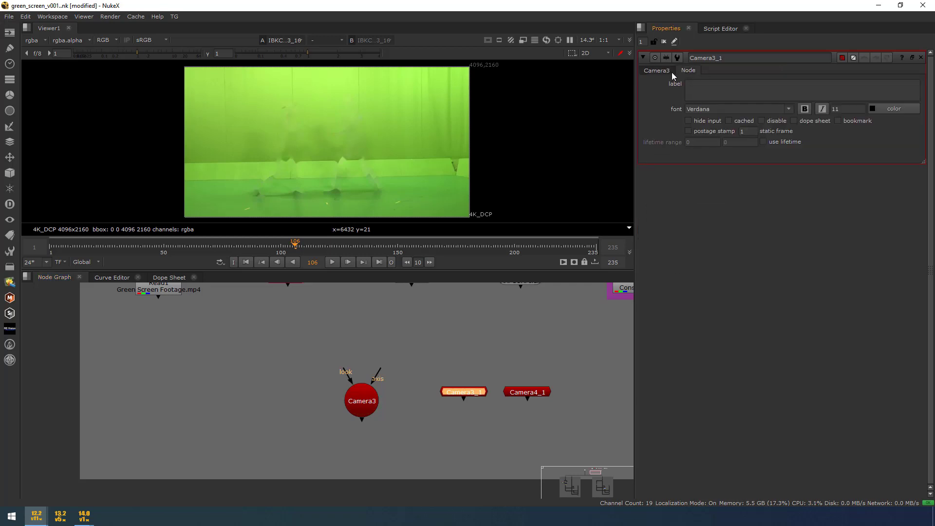
click(664, 71)
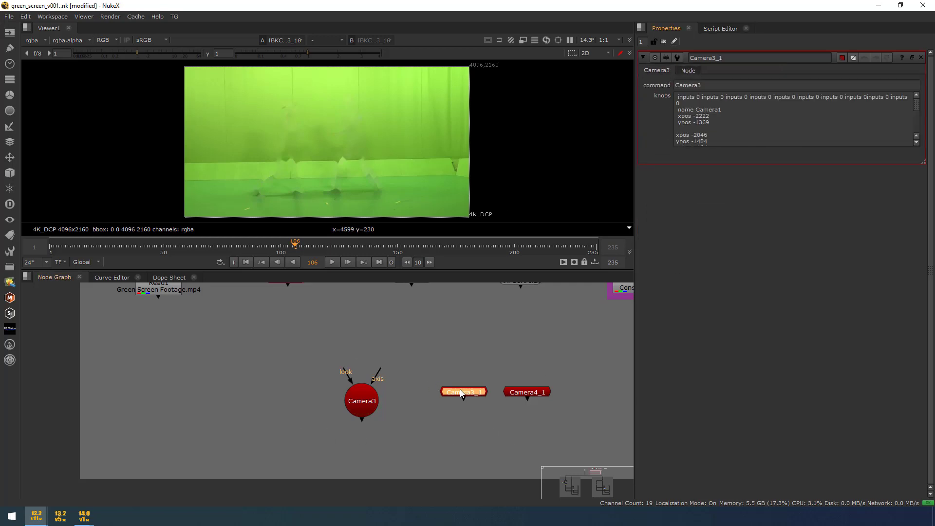
Step: Select Camera3_1 and Camera4_1 and bring the Untitled NukeX session forward
drag(424, 361, 594, 424)
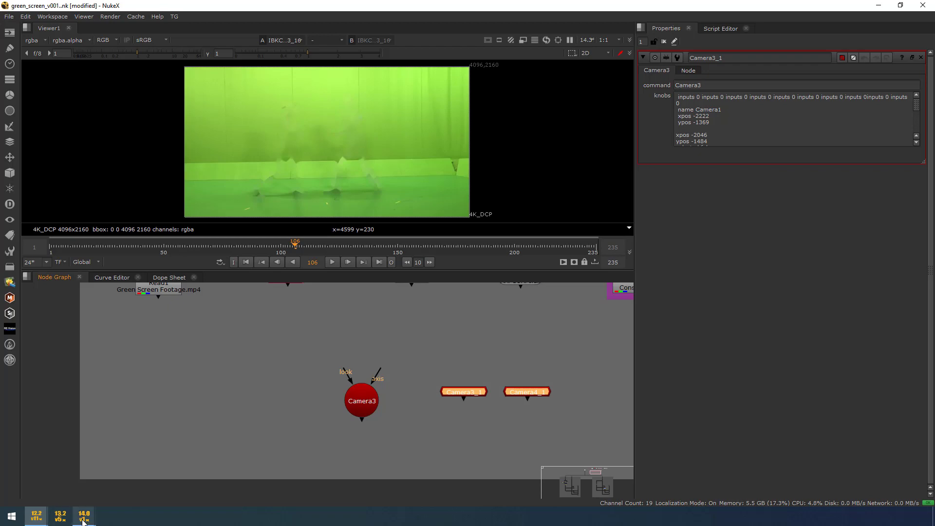
mouse_move(84, 518)
click(174, 490)
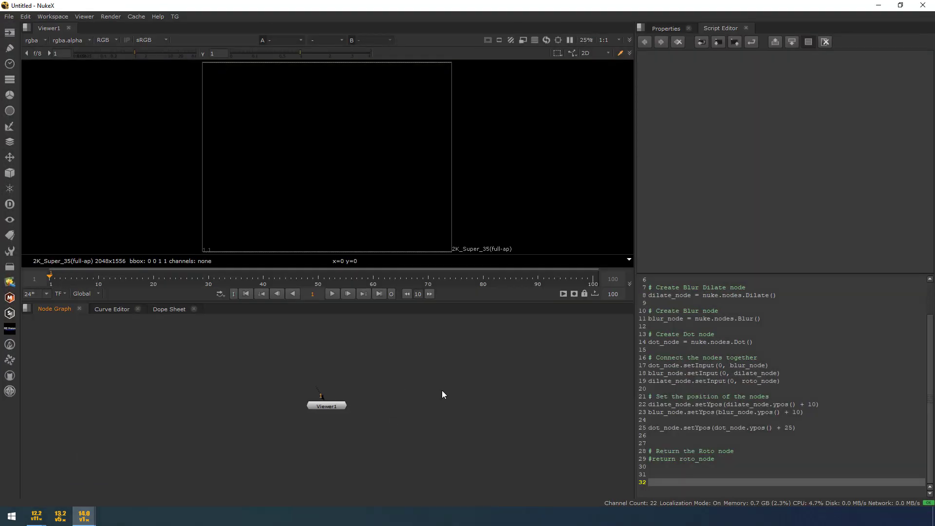
Step: Paste the cameras as Camera1 and Camera2, dismiss the clipboard error, reposition Camera1
key(ctrl+v)
click(519, 271)
scroll(341, 361, up, 2)
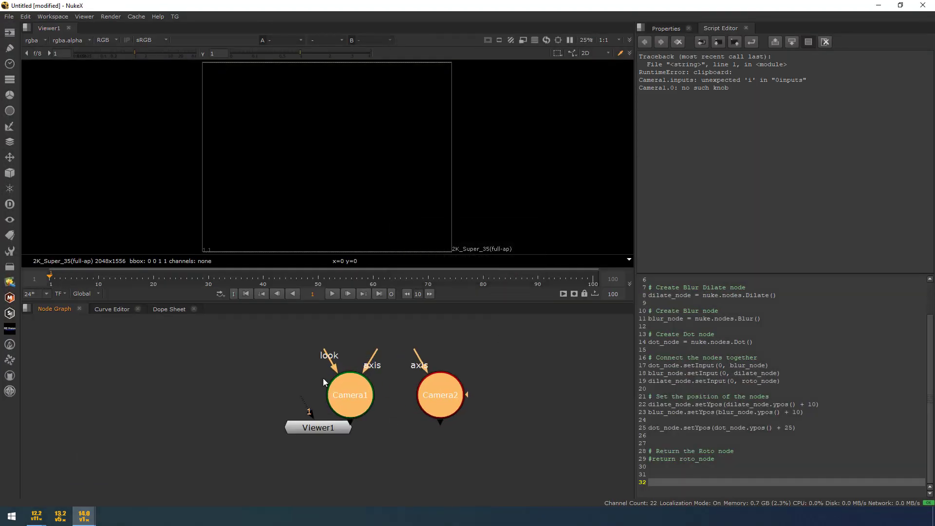
double_click(350, 385)
drag(353, 393, 335, 376)
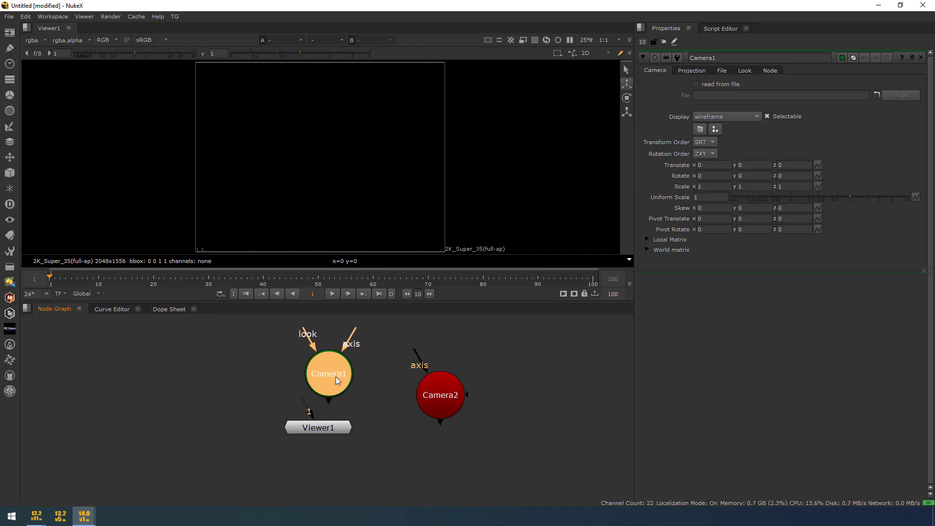
Step: Inspect the File tab of Camera1 and the display settings of Camera2
click(722, 71)
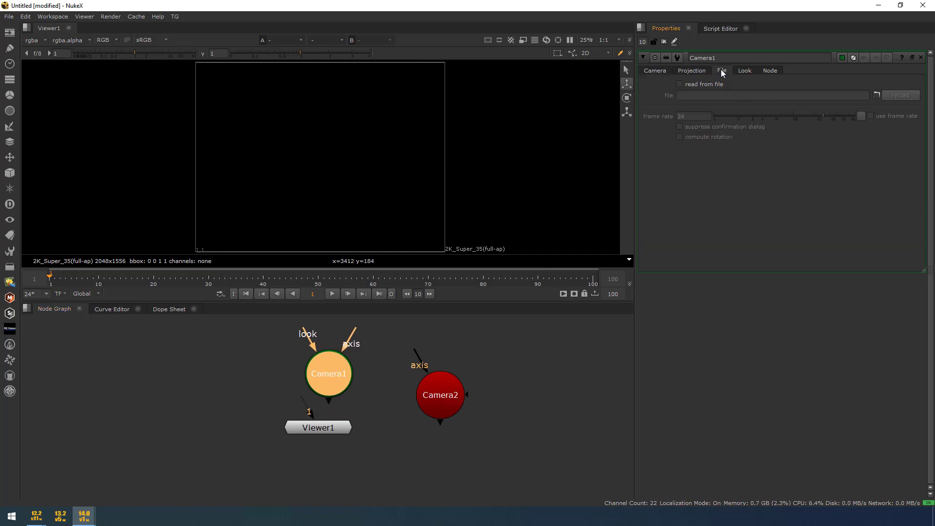
click(661, 72)
double_click(451, 393)
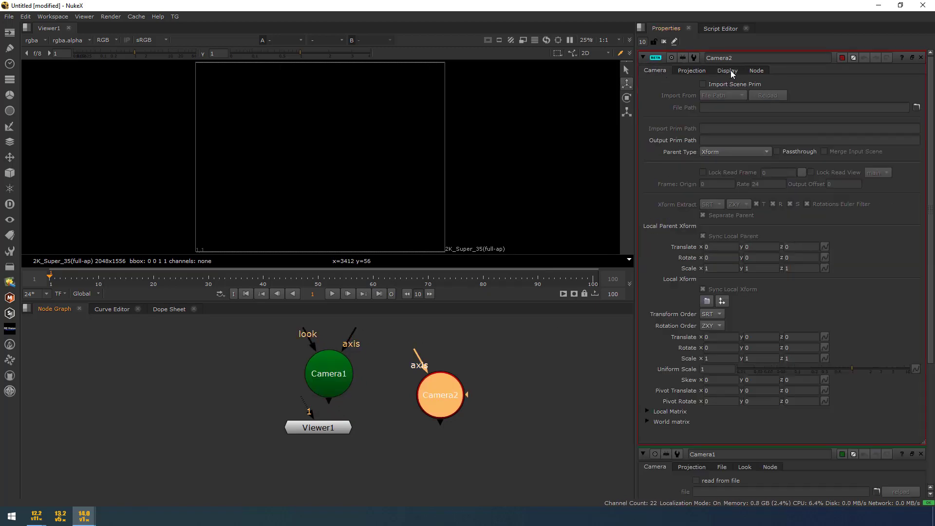
click(731, 71)
click(659, 71)
click(495, 373)
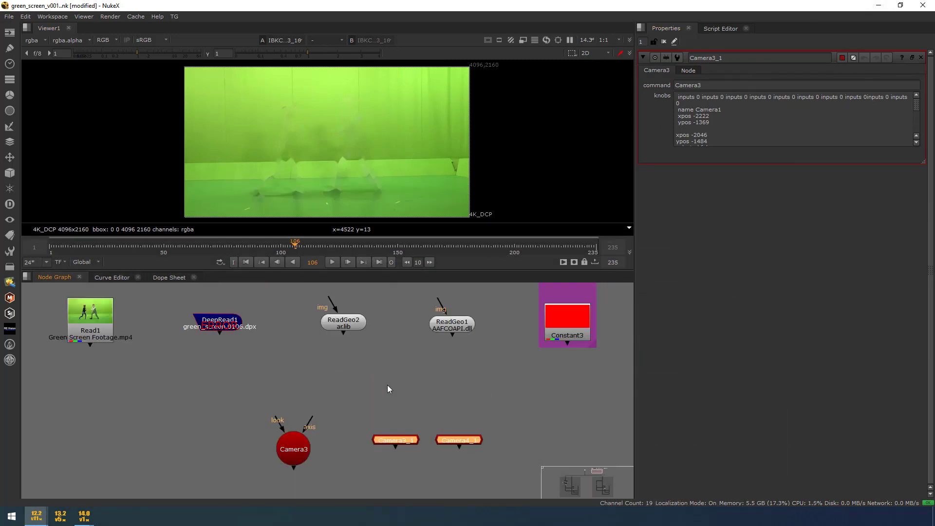
Step: Create an OCIOCDLTransform node from the 'ocio' node search
scroll(387, 385, down, 2)
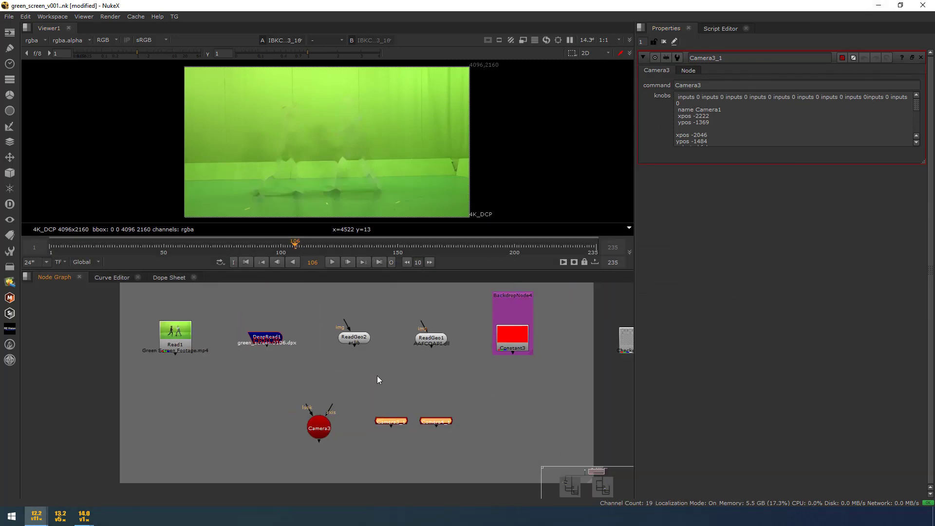
drag(132, 302, 467, 450)
click(545, 409)
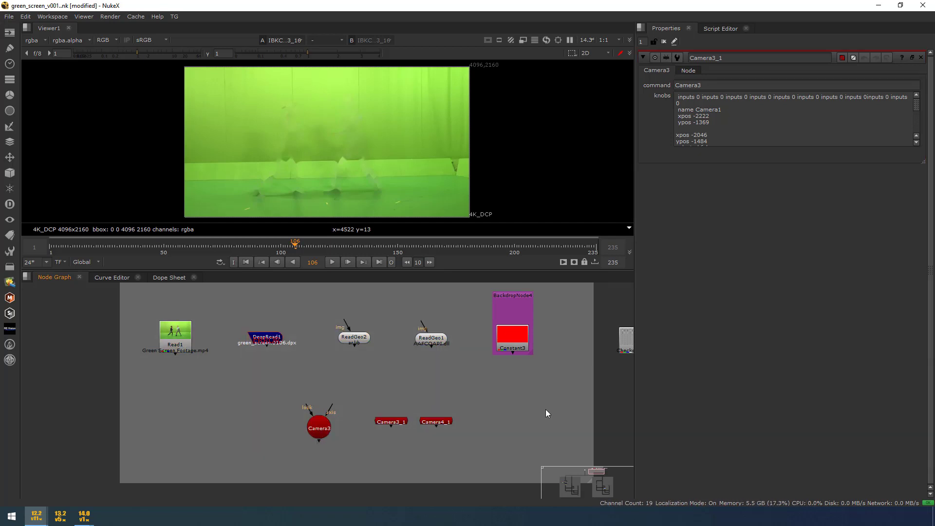
key(Tab)
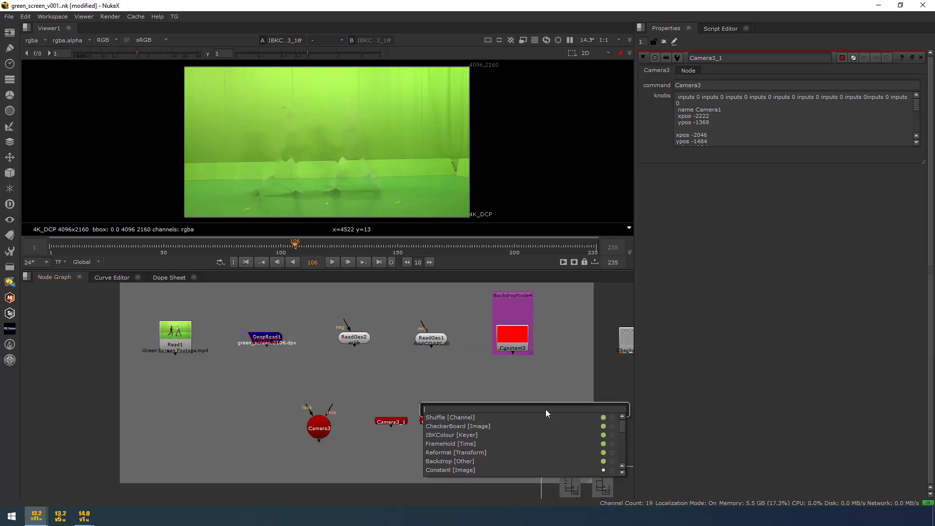
text(ocio)
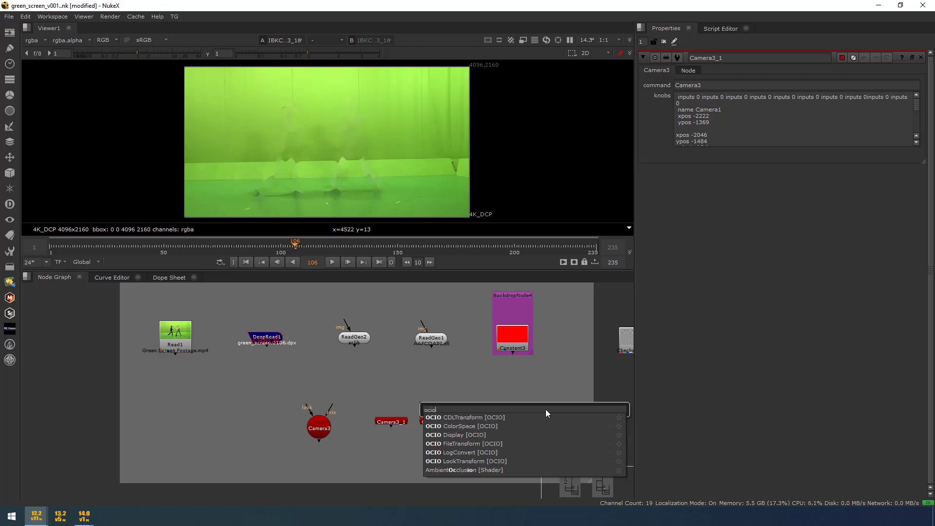
key(Down)
key(Return)
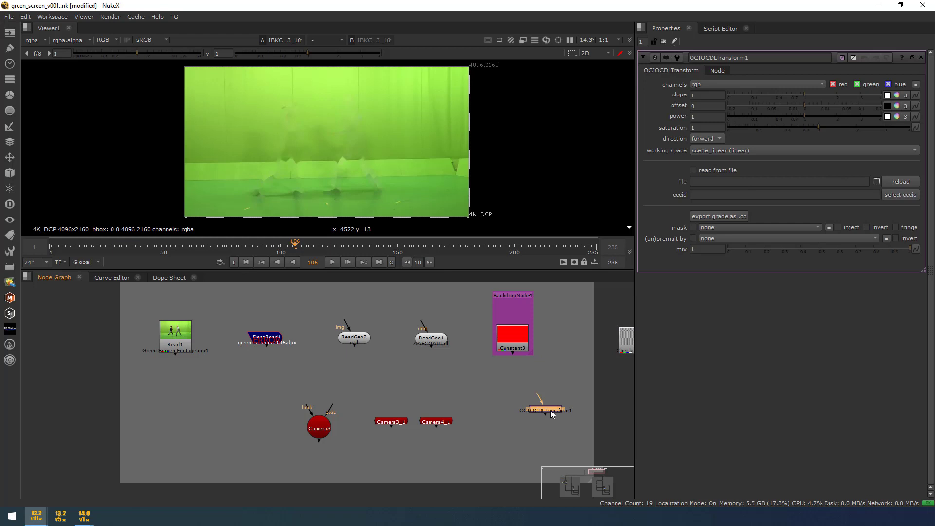
Step: Add an OCIO FileTransform node, then select both OCIO nodes
key(Tab)
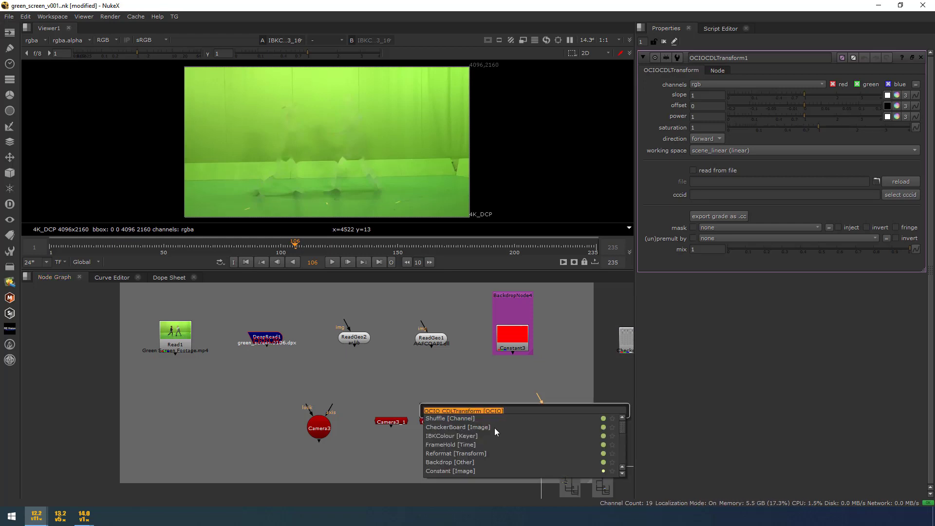
text(ocio)
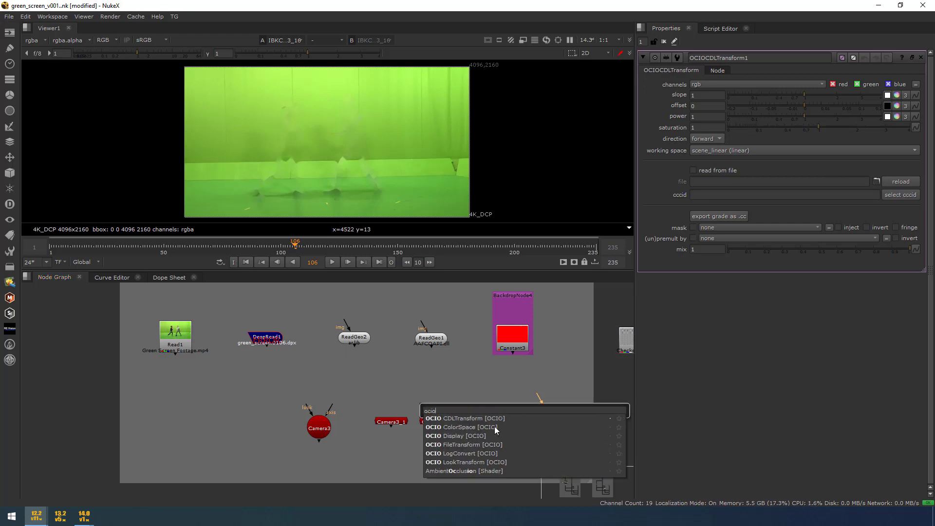
click(472, 444)
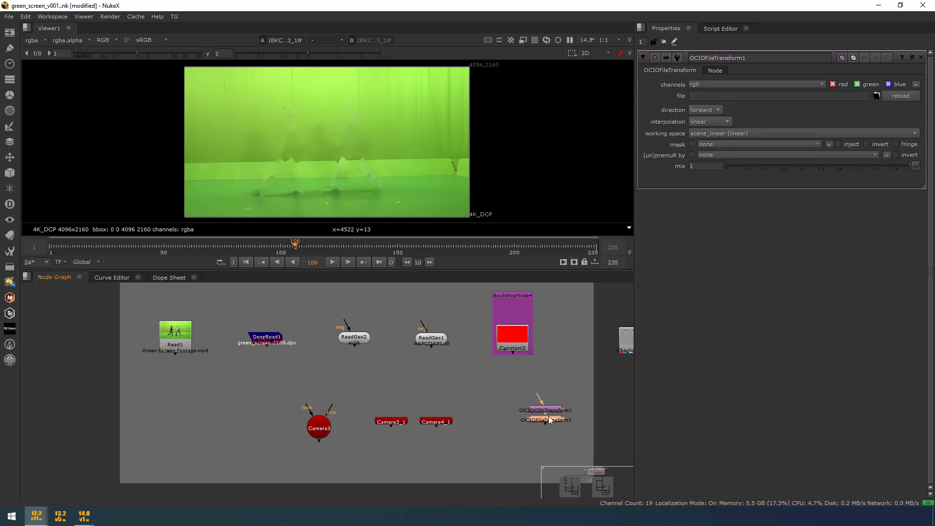
click(508, 390)
drag(499, 378, 584, 438)
Step: Delete the two OCIO nodes and bring the Read input nodes into view
key(Delete)
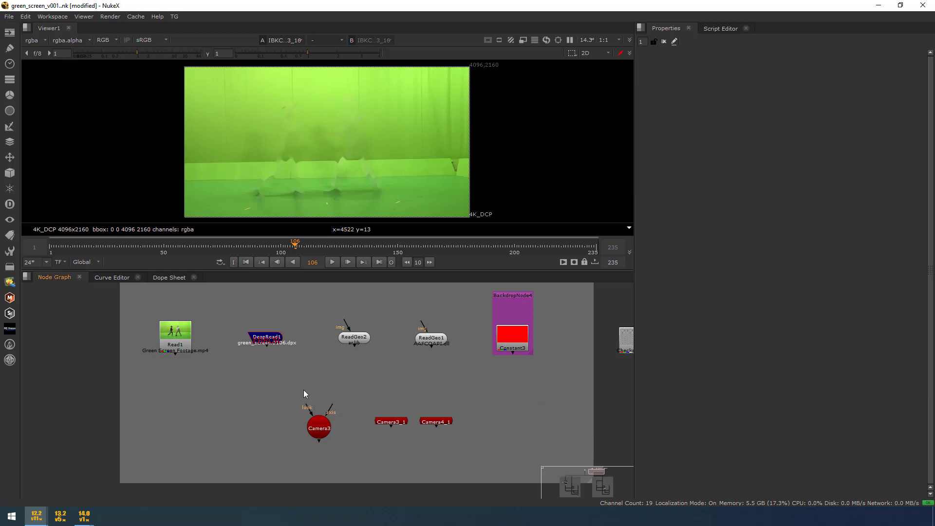
middle_drag(245, 346, 223, 375)
scroll(224, 375, down, 1)
drag(253, 398, 477, 468)
click(472, 454)
Step: Move down past the Soft matte branch to the Hard matte backdrop
scroll(428, 399, down, 3)
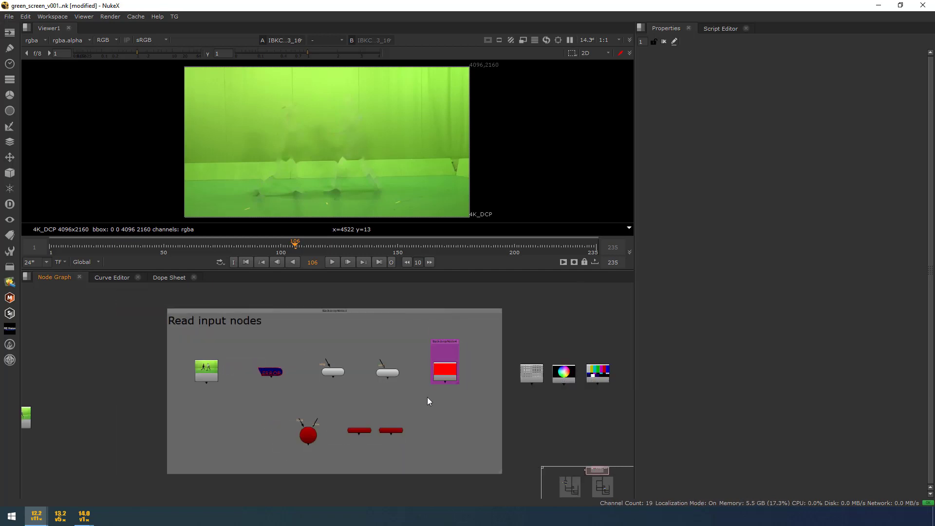
scroll(239, 349, down, 4)
middle_drag(200, 471, 323, 324)
scroll(319, 323, up, 11)
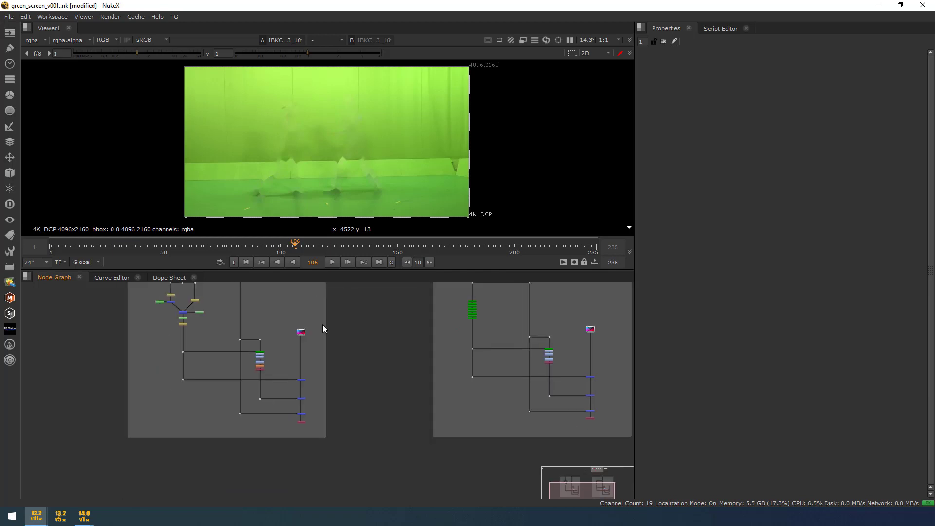
click(236, 376)
scroll(267, 389, down, 6)
scroll(335, 391, down, 3)
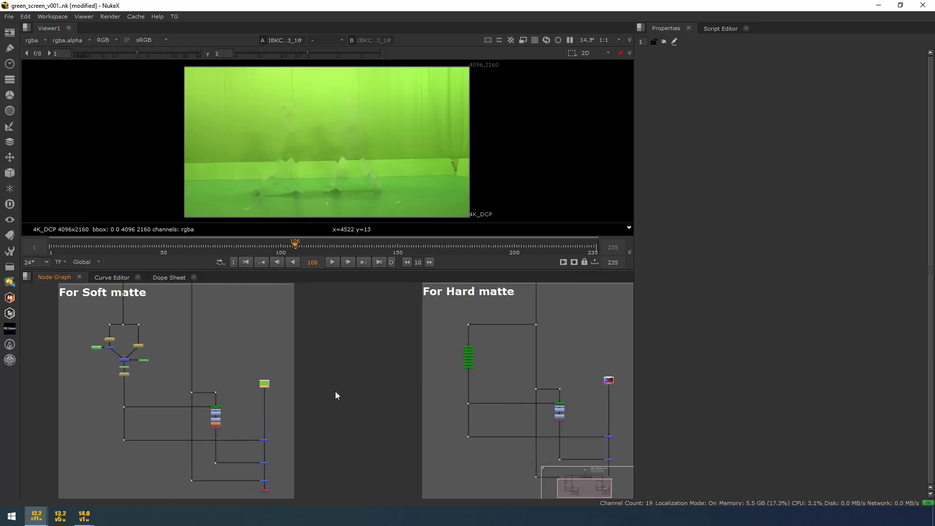
scroll(147, 379, up, 6)
scroll(186, 367, down, 4)
scroll(186, 372, down, 4)
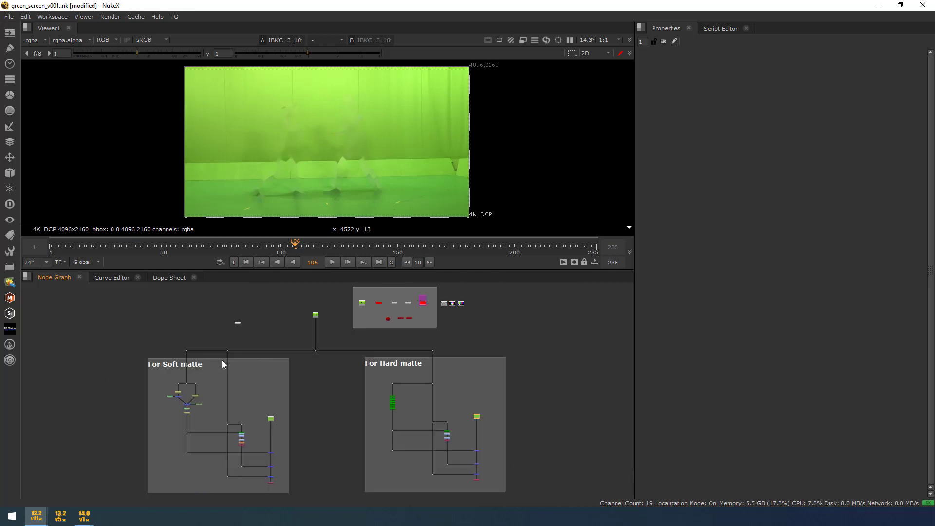
scroll(465, 474, up, 3)
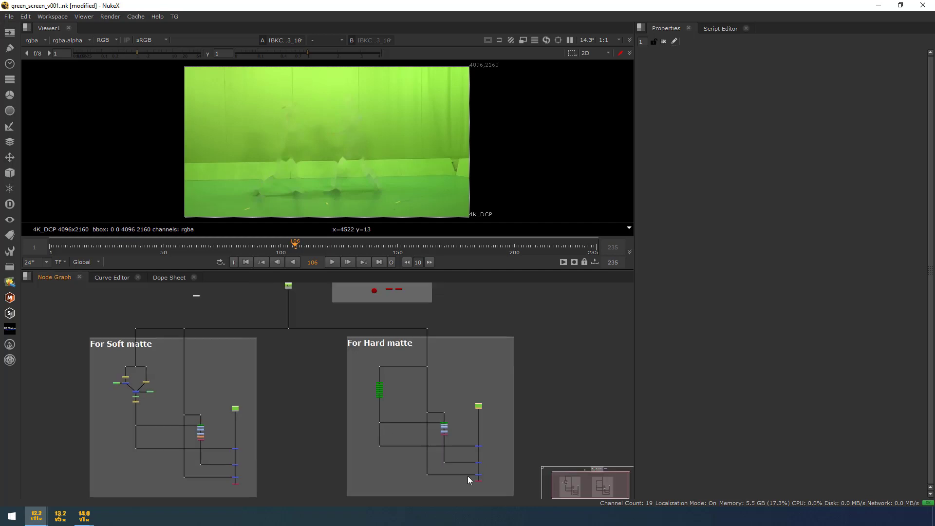
Step: View the Hard matte's Shuffle9 output with 1 and save the script
click(477, 480)
key(1)
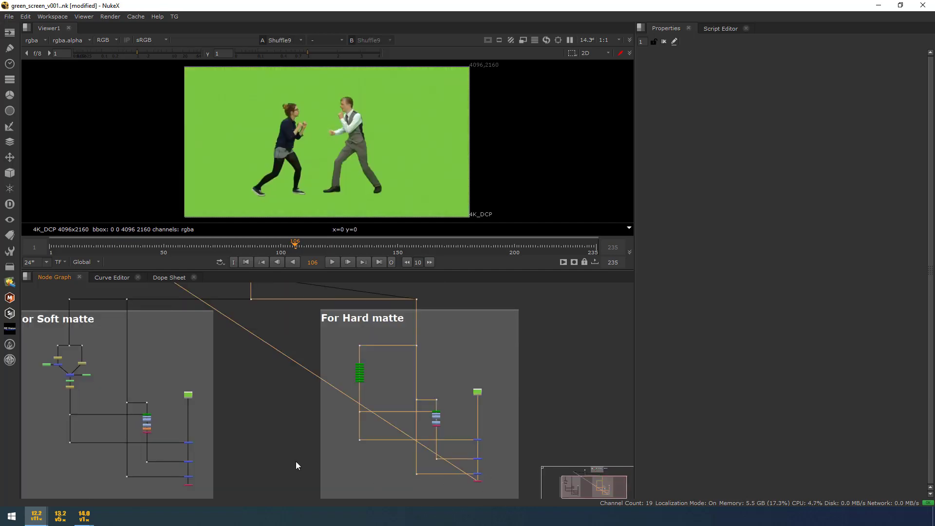
click(276, 423)
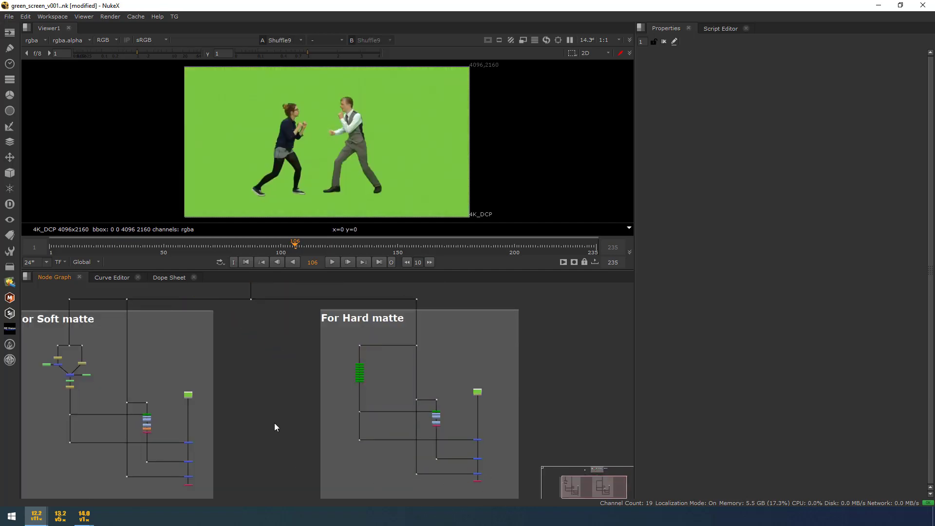
key(ctrl+s)
Step: Close the green-screen script and clear all cached data from the TG menu
key(ctrl+w)
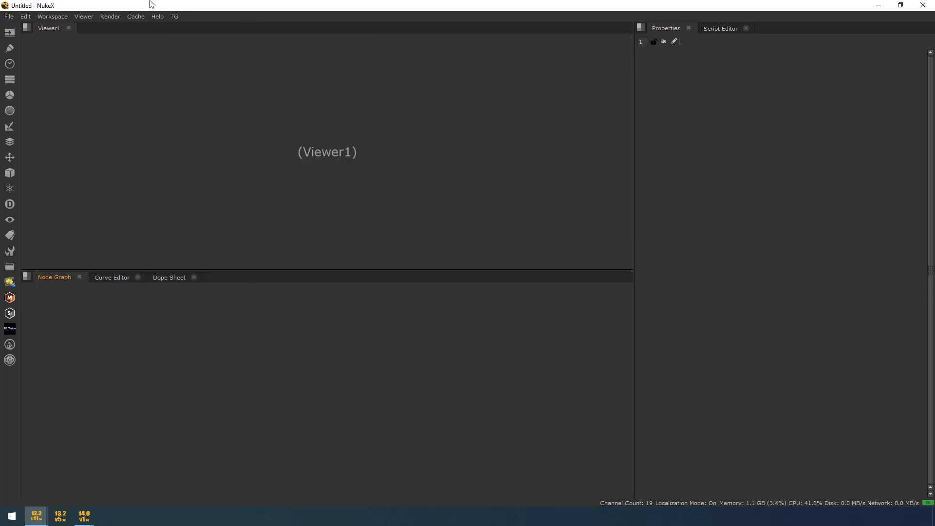
click(175, 17)
click(138, 19)
click(139, 18)
click(157, 77)
Step: Reopen green_screen_v001.nk from the recent scripts list
click(8, 18)
mouse_move(116, 45)
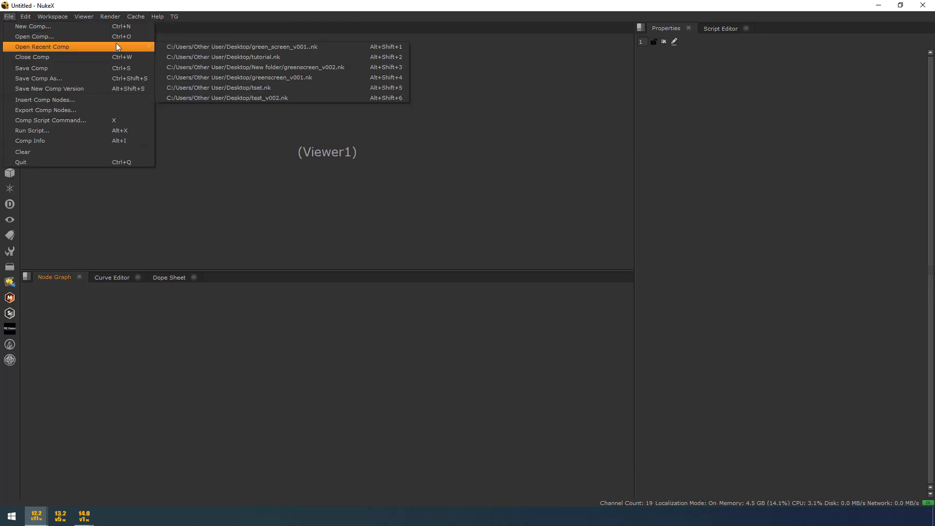
click(232, 46)
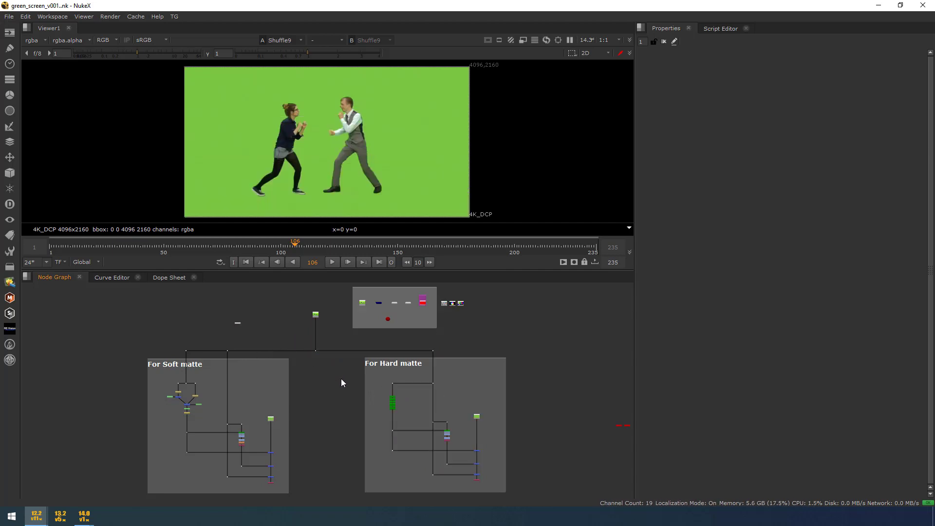
Step: Reopen green_screen_v001.nk via TG Openscript with all Read inputs disabled
key(ctrl+w)
click(174, 17)
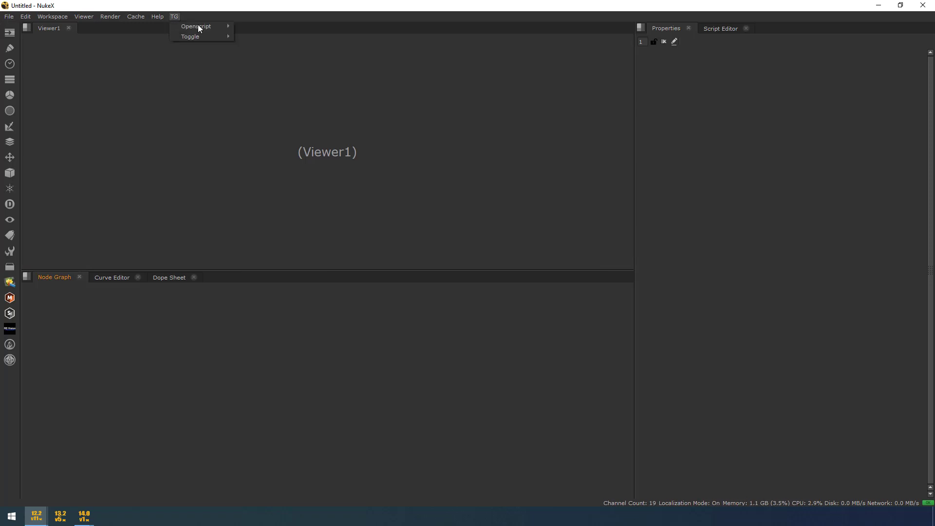
mouse_move(205, 27)
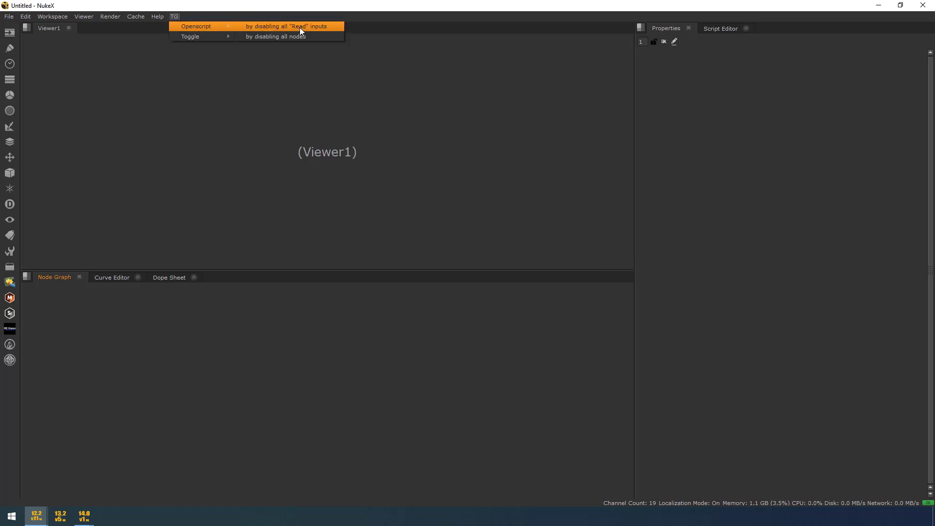
click(300, 27)
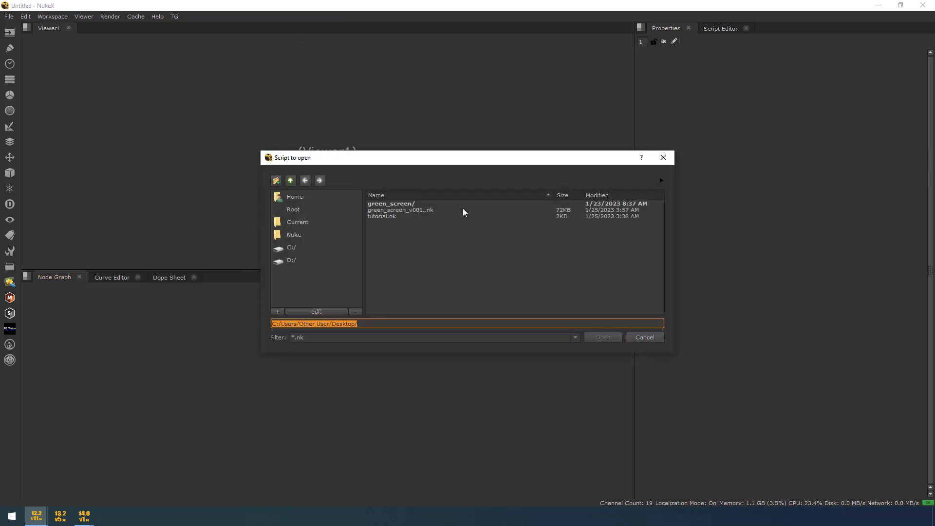
double_click(435, 211)
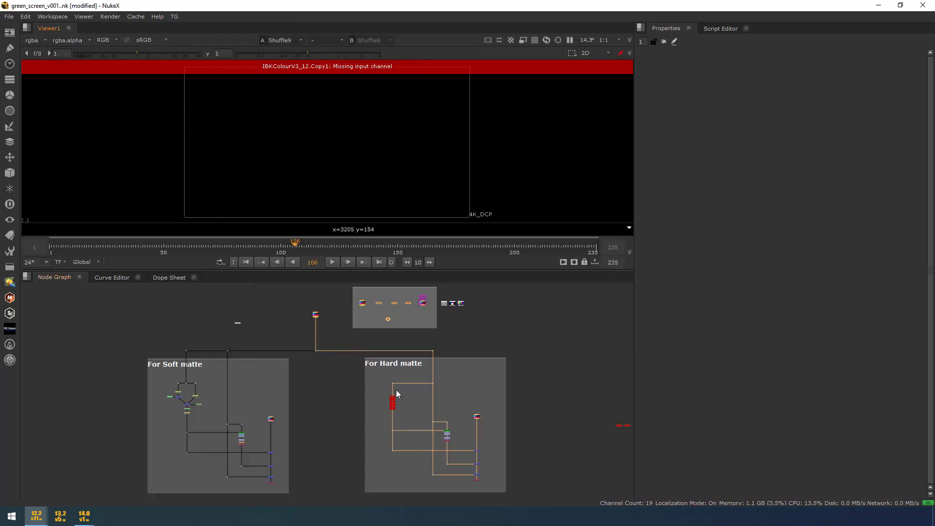
Step: Inspect the disabled Read backdrop and the error-flagged IBKColourV3 stack
scroll(397, 394, up, 5)
scroll(395, 396, up, 3)
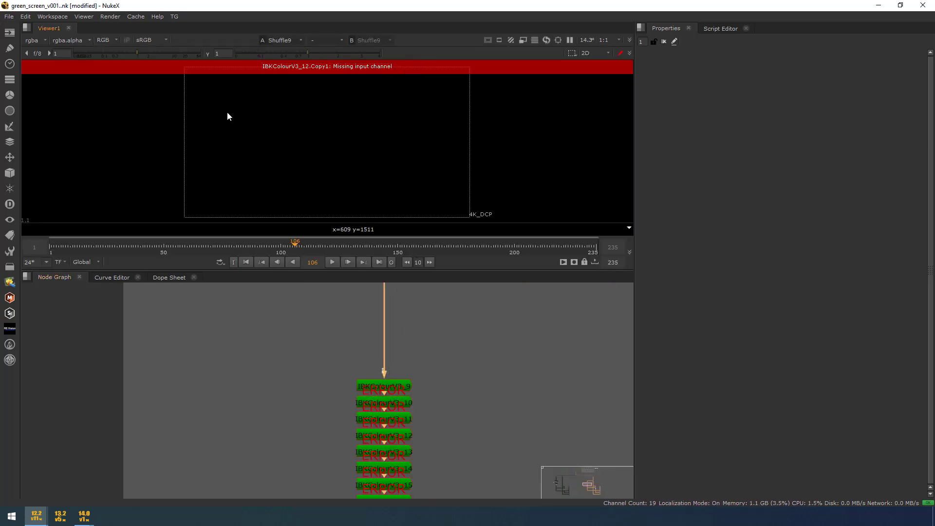
drag(260, 90, 402, 58)
scroll(415, 398, up, 2)
scroll(414, 365, down, 6)
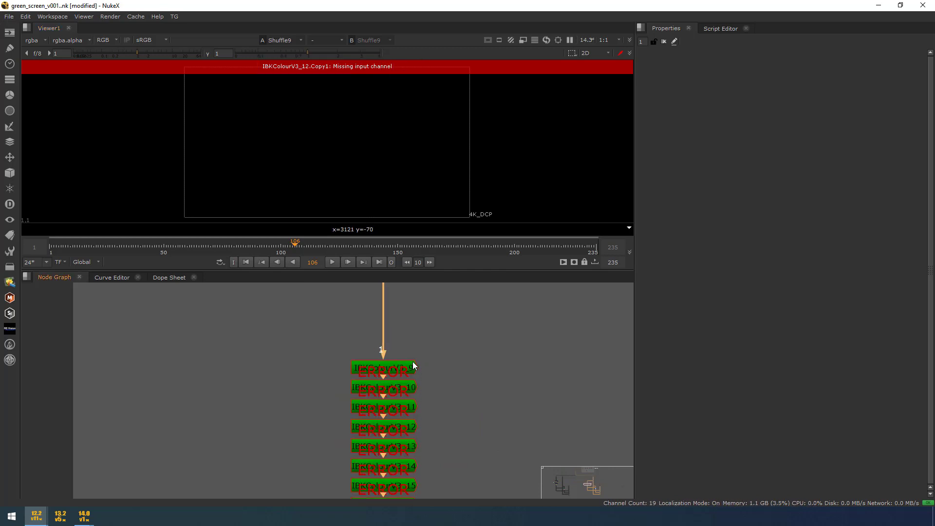
scroll(171, 340, down, 1)
middle_drag(171, 340, 234, 424)
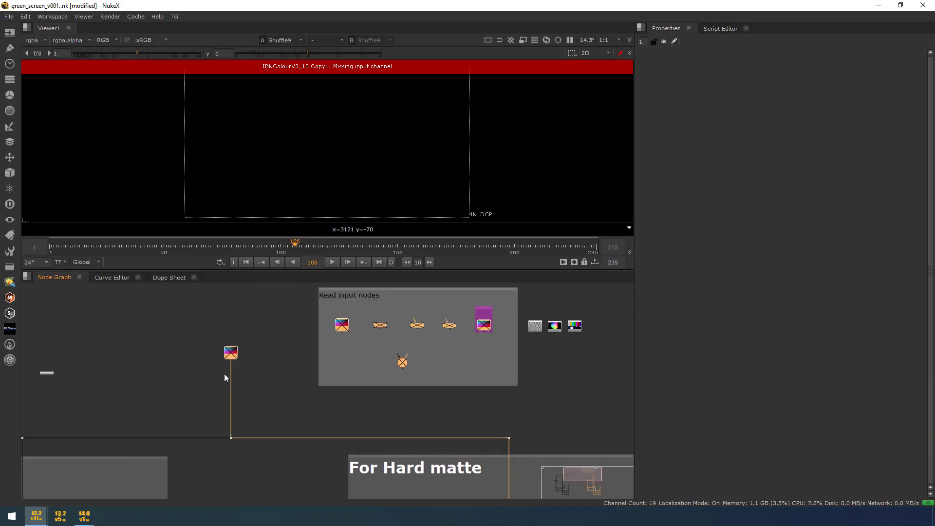
drag(259, 367, 207, 328)
middle_drag(407, 476, 326, 373)
scroll(363, 421, up, 6)
scroll(307, 332, up, 1)
scroll(325, 370, up, 2)
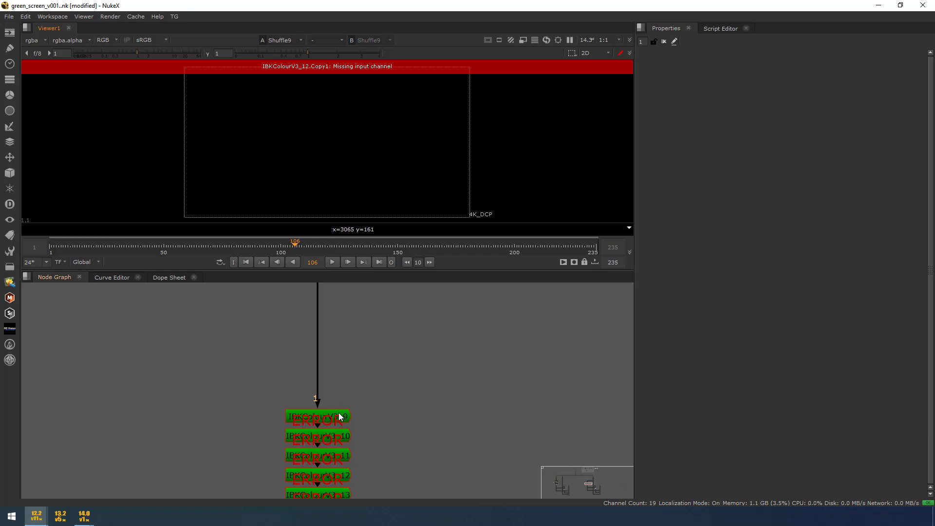
Step: Create a Shuffle1 node from the node search using 'shuf'
key(s)
key(Tab)
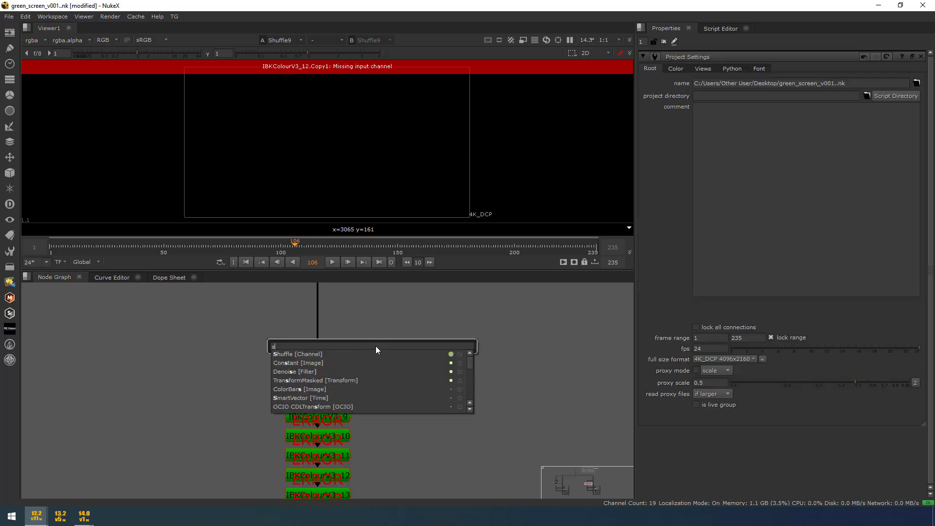
text(shuf)
key(Return)
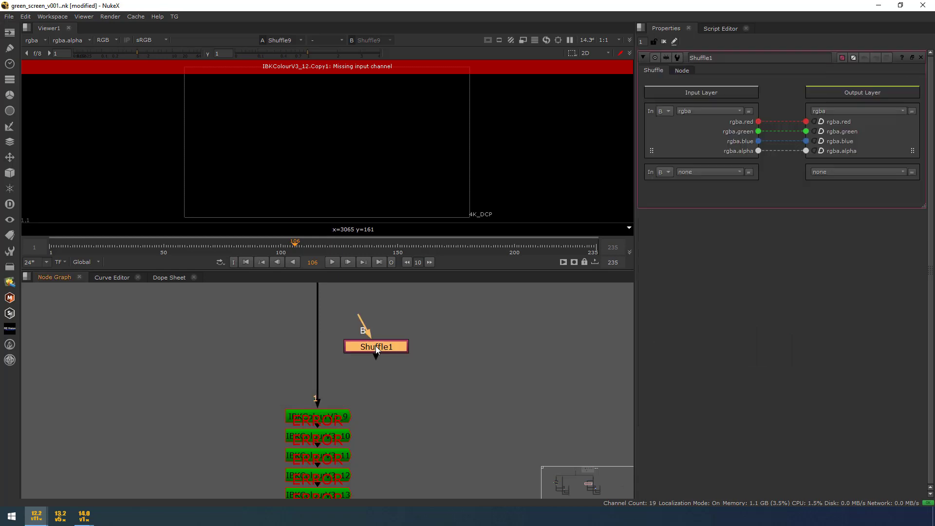
drag(378, 347, 332, 334)
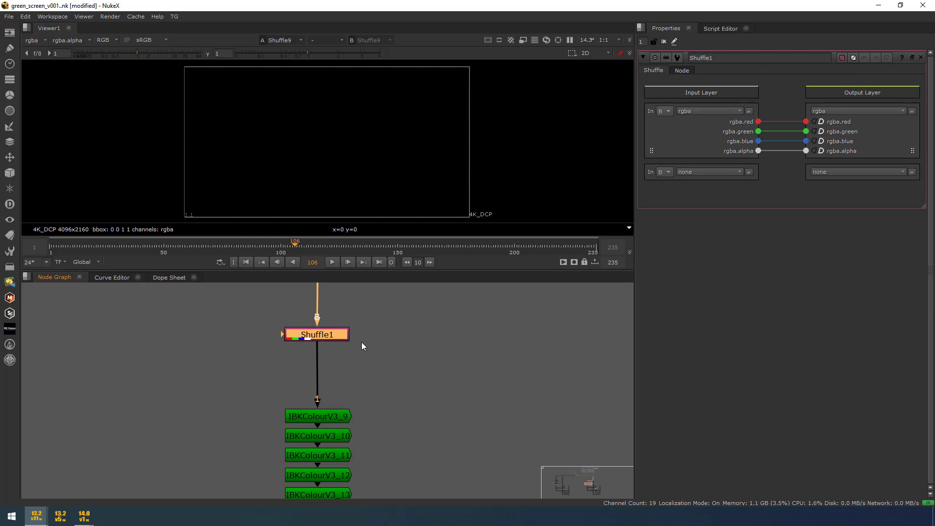
Step: Pull Shuffle1 out of the pipe and disconnect IBKColourV3_9's input near Read2
middle_drag(361, 343, 356, 380)
drag(313, 357, 316, 339)
drag(312, 435, 325, 374)
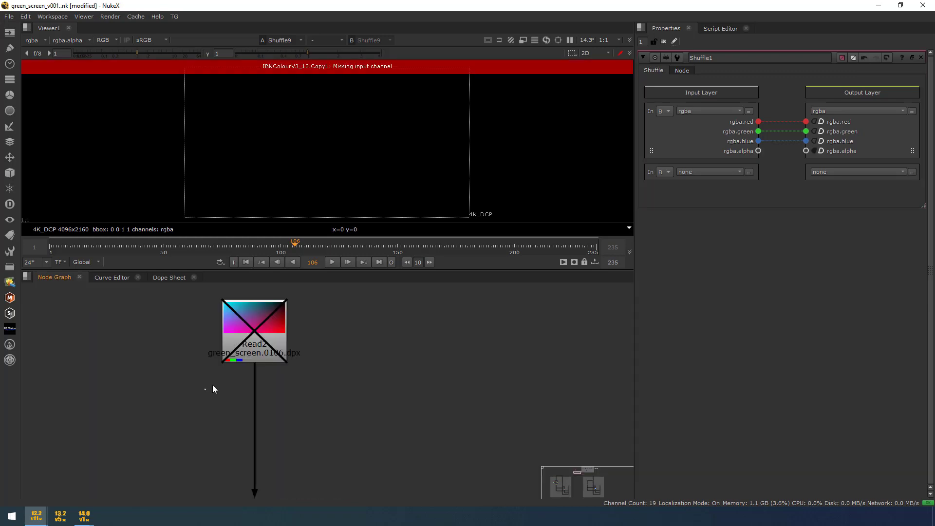
drag(212, 385, 245, 361)
scroll(243, 357, up, 4)
drag(168, 349, 251, 384)
scroll(250, 384, down, 4)
scroll(237, 317, up, 3)
drag(179, 295, 373, 447)
scroll(374, 389, down, 4)
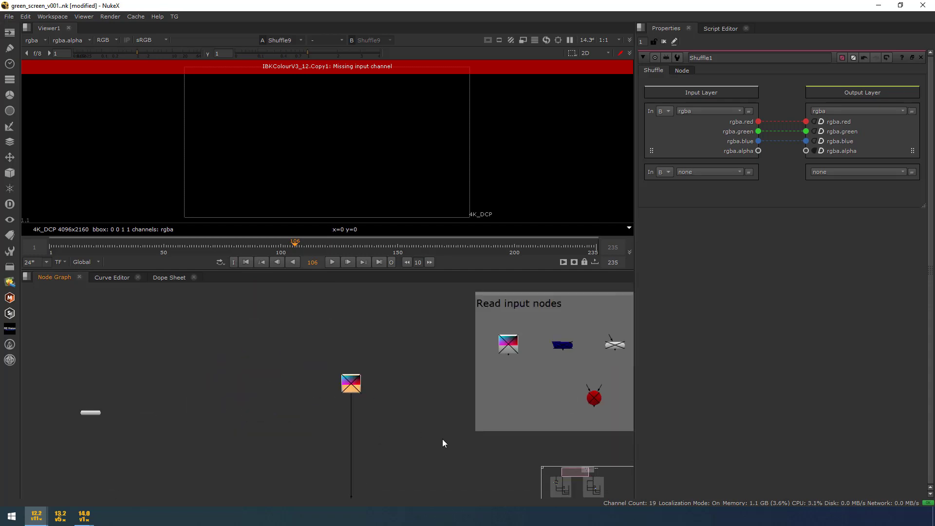
Step: Insert Shuffle1 into the pipe directly above the IBKColour stack
middle_drag(458, 448, 215, 293)
middle_drag(350, 446, 284, 286)
scroll(274, 335, up, 3)
drag(251, 307, 330, 411)
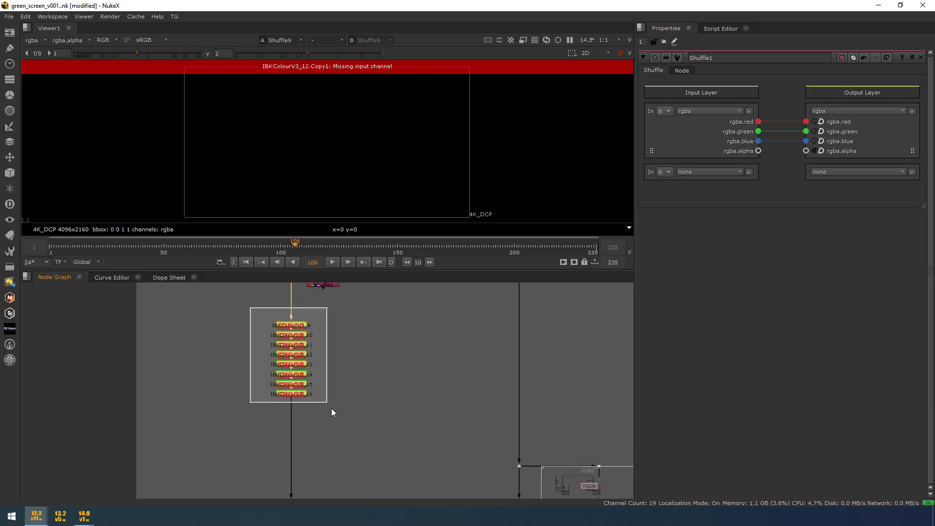
scroll(307, 348, up, 2)
drag(239, 298, 352, 427)
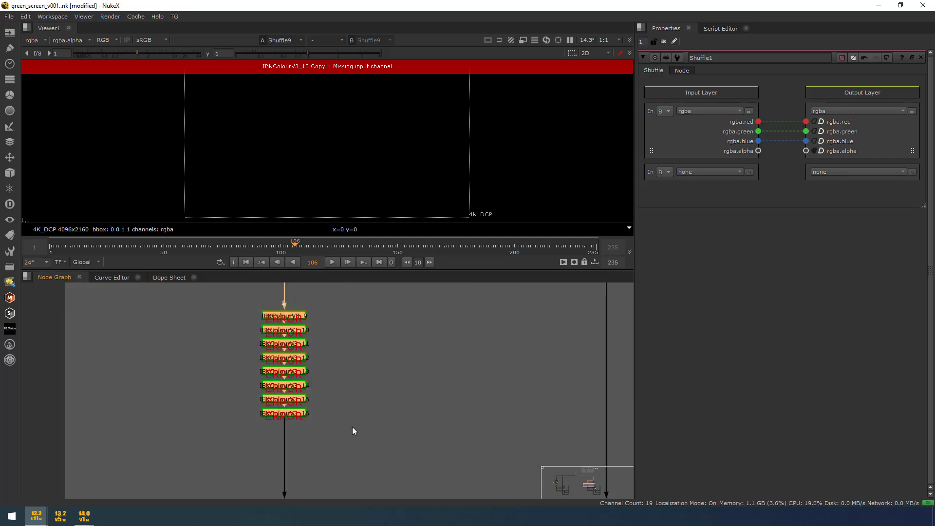
middle_drag(353, 347, 369, 460)
click(380, 385)
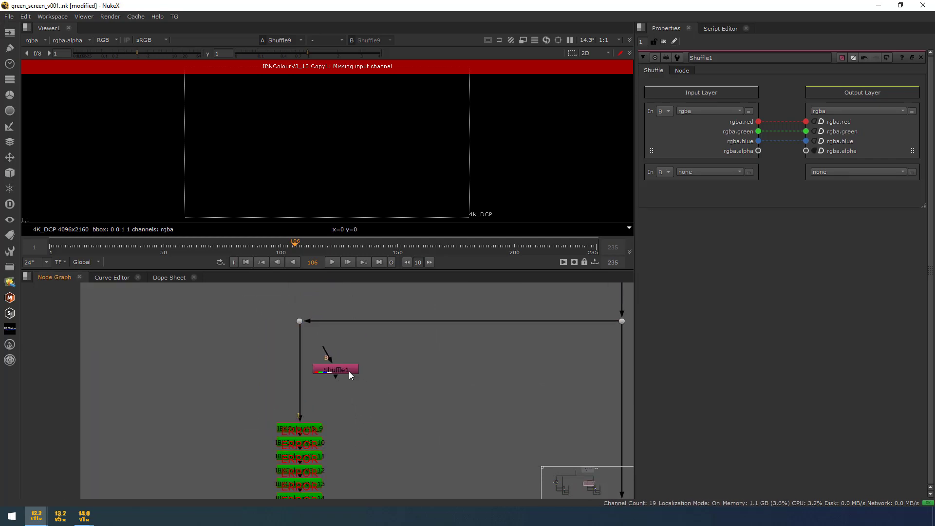
drag(347, 370, 307, 369)
Step: Align Shuffle1 with the eight IBKColour nodes below it and frame the Read input nodes backdrop
scroll(303, 369, up, 4)
scroll(308, 370, down, 3)
middle_drag(315, 424, 323, 346)
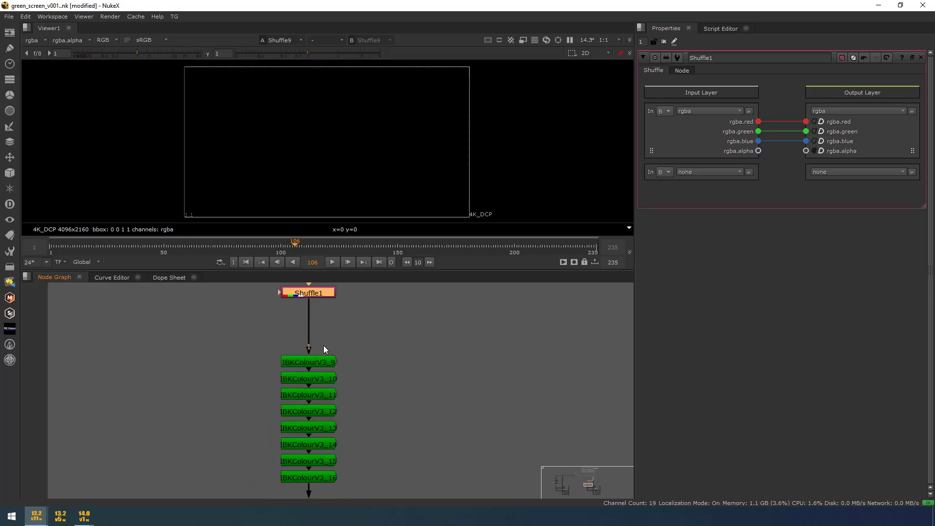
click(268, 328)
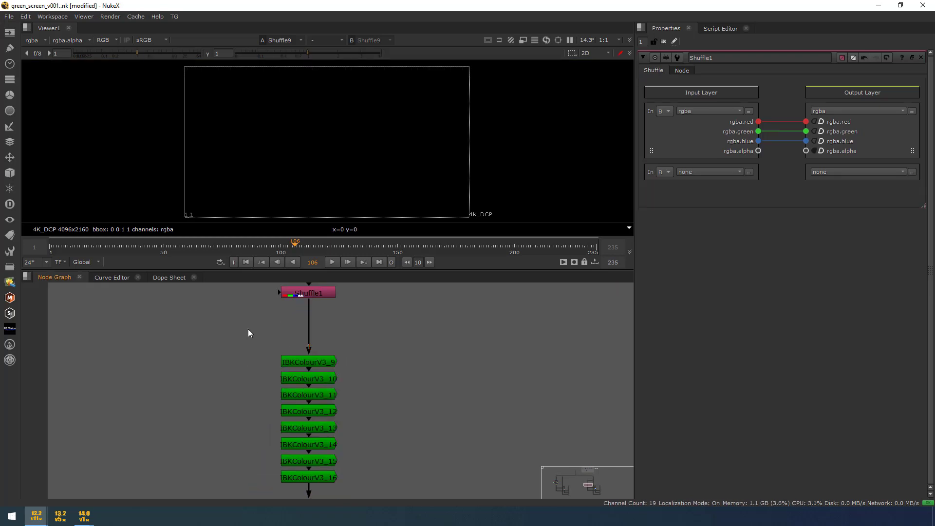
drag(248, 329, 369, 487)
scroll(395, 420, down, 1)
drag(395, 348, 358, 441)
drag(415, 336, 284, 487)
click(355, 313)
drag(275, 299, 385, 336)
click(387, 334)
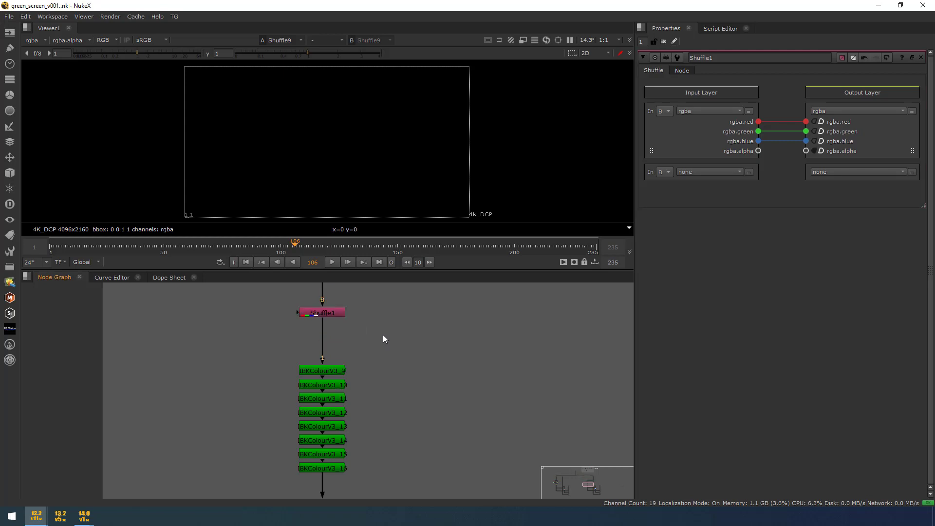
scroll(383, 336, down, 8)
scroll(182, 434, up, 2)
scroll(312, 318, up, 1)
middle_drag(312, 318, 273, 424)
middle_drag(428, 287, 391, 369)
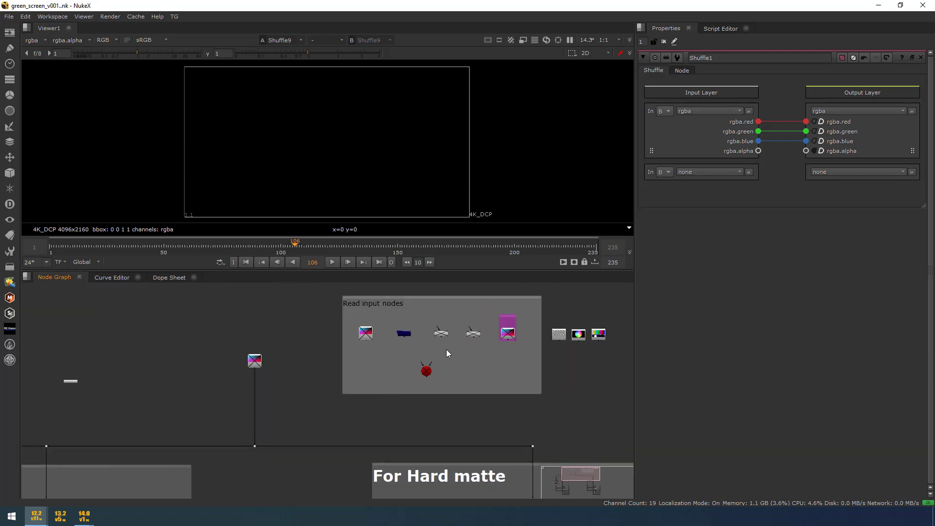
Step: Re-enable all Read inputs with TG > Toggle > Toggle all Read inputs
click(174, 17)
mouse_move(189, 37)
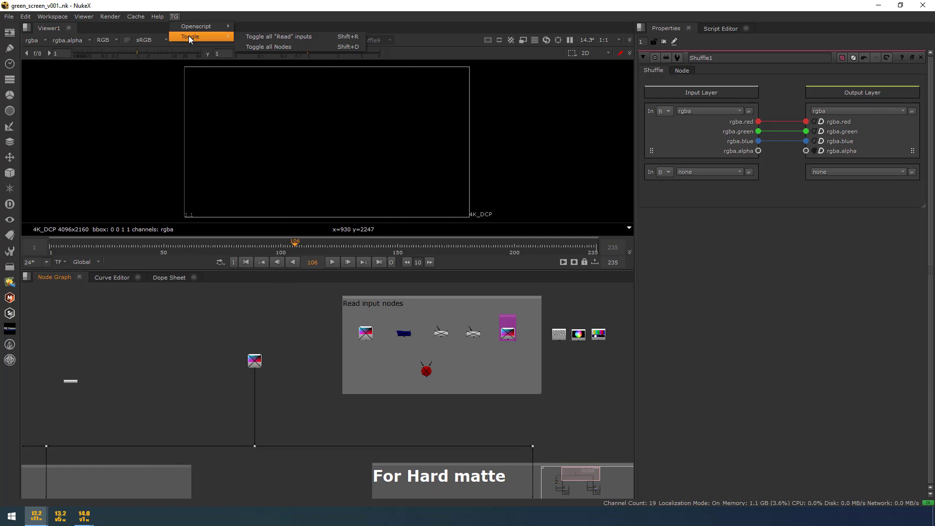
click(267, 36)
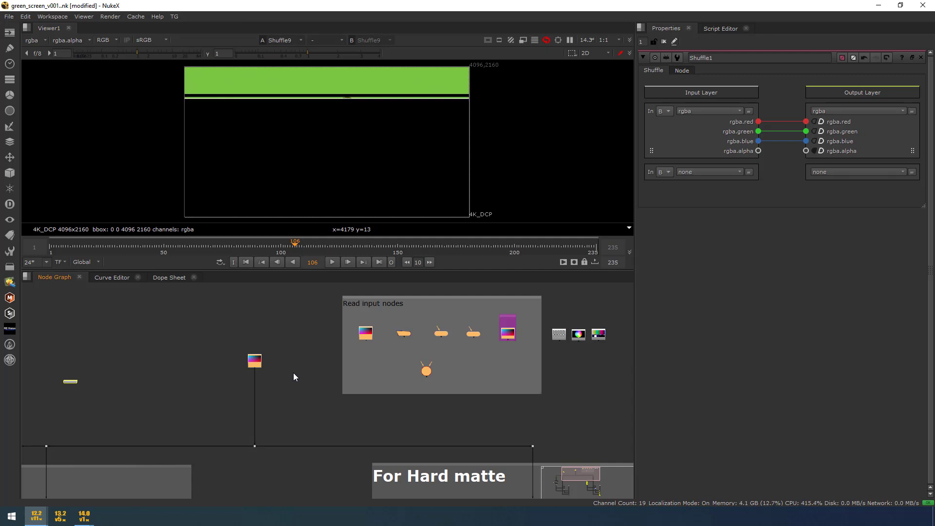
Step: Save the script with Ctrl+S and close it from the File menu
key(ctrl+s)
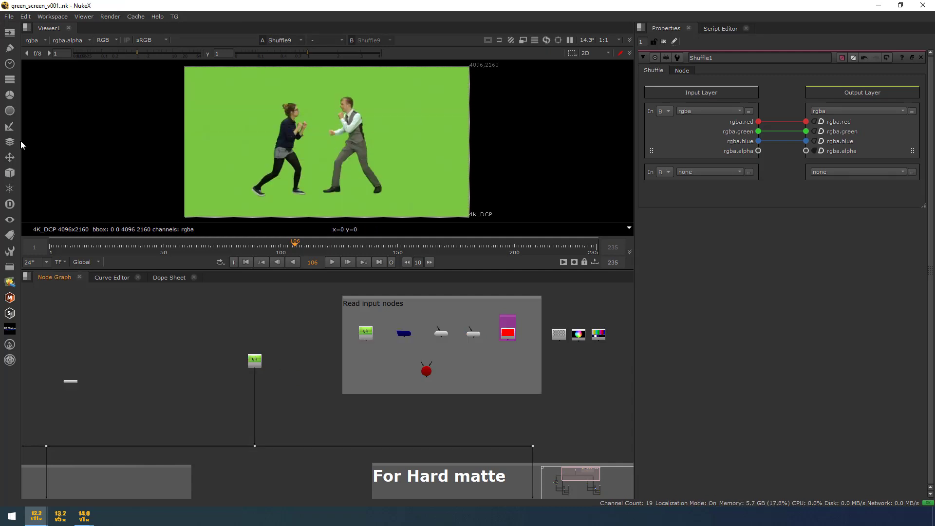
key(alt+f)
click(37, 151)
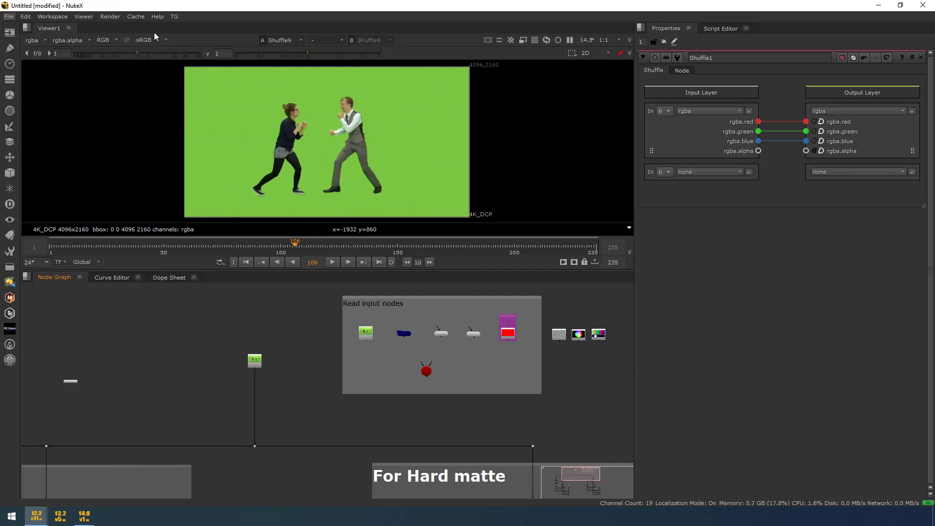
Step: Reopen green_screen_v001.nk through the TG menu with all Read inputs disabled
click(174, 16)
mouse_move(191, 26)
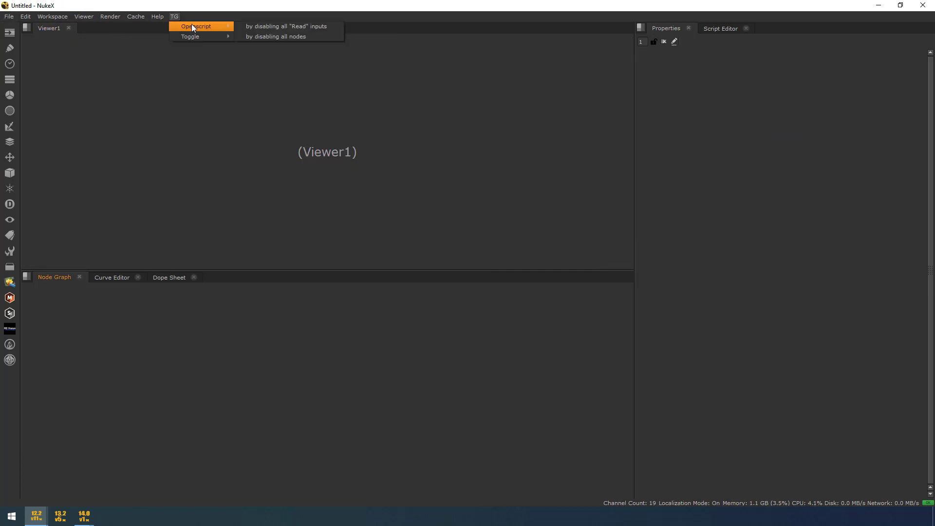
click(261, 25)
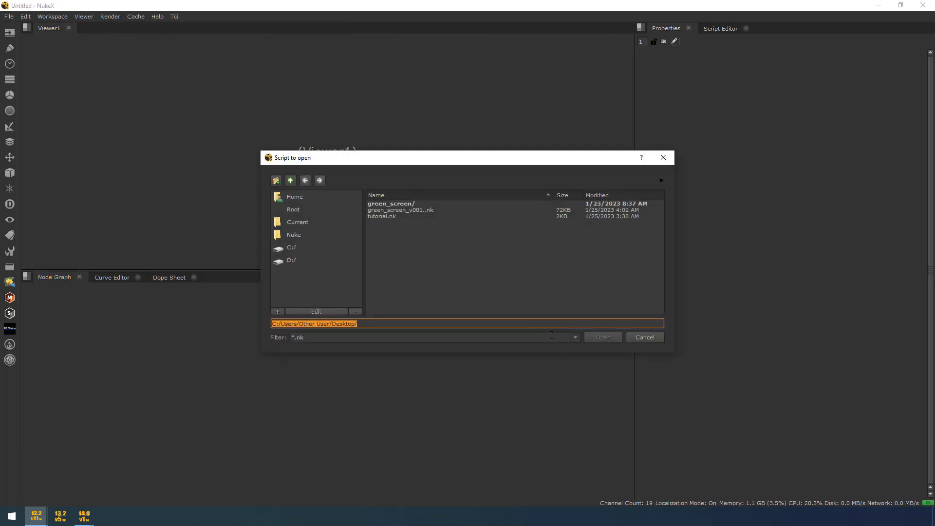
double_click(429, 210)
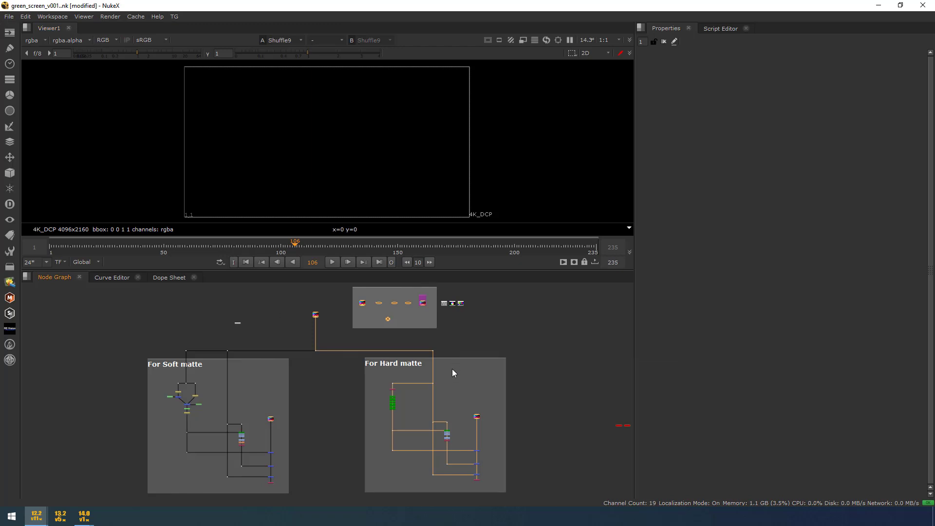
Step: View the Read node feeding the comp in the viewer
scroll(267, 396, up, 5)
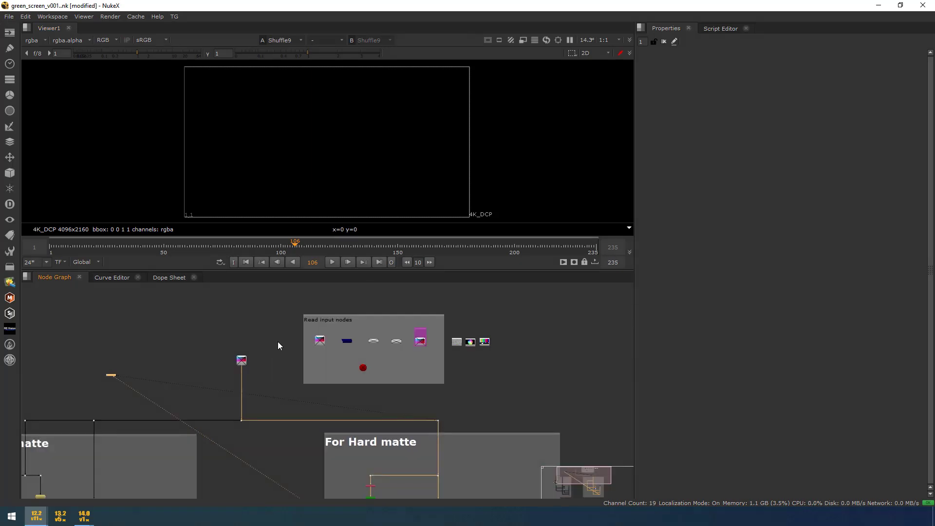
scroll(243, 361, up, 1)
click(243, 361)
key(1)
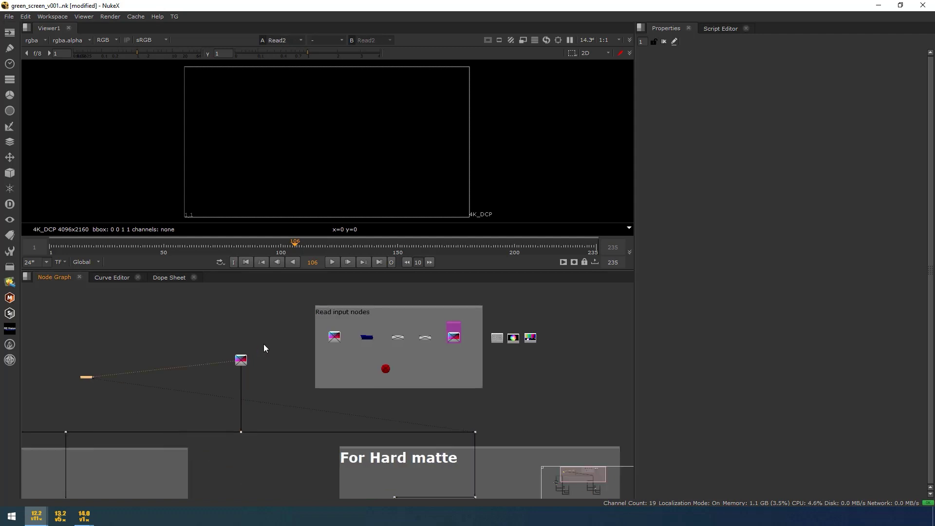
drag(272, 335, 216, 378)
Step: View the bottom IBKColour node's output and inspect the Hard matte group
scroll(363, 426, down, 3)
middle_drag(362, 426, 313, 281)
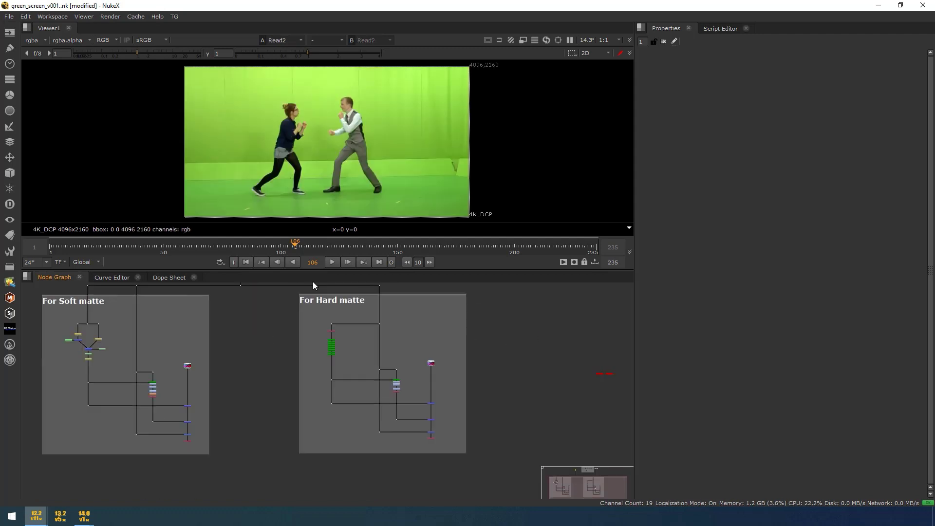
scroll(336, 336, up, 8)
click(326, 410)
key(1)
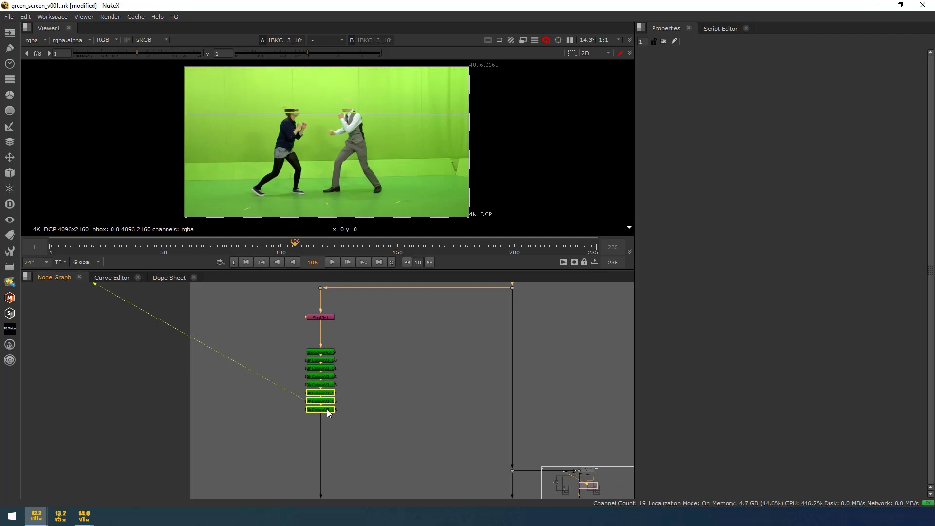
scroll(341, 407, down, 4)
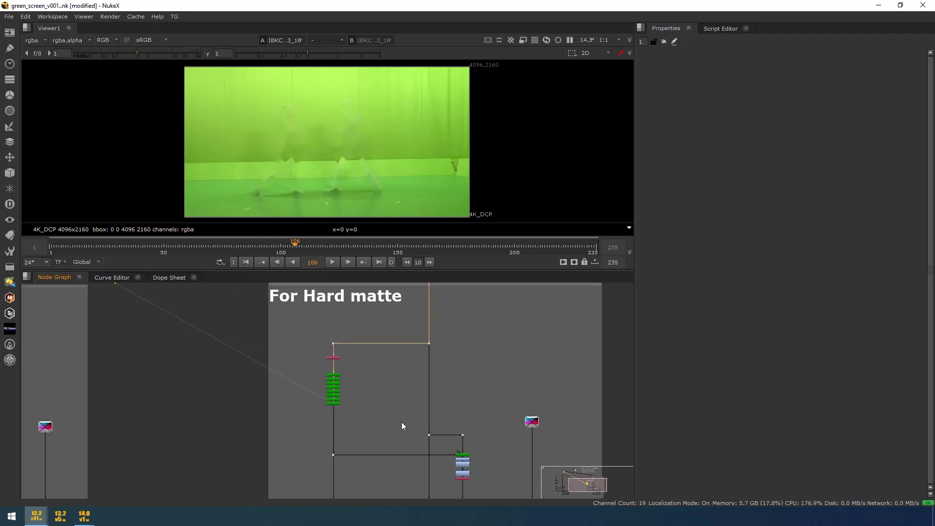
middle_drag(401, 422, 365, 291)
middle_drag(431, 413, 317, 384)
drag(409, 407, 353, 433)
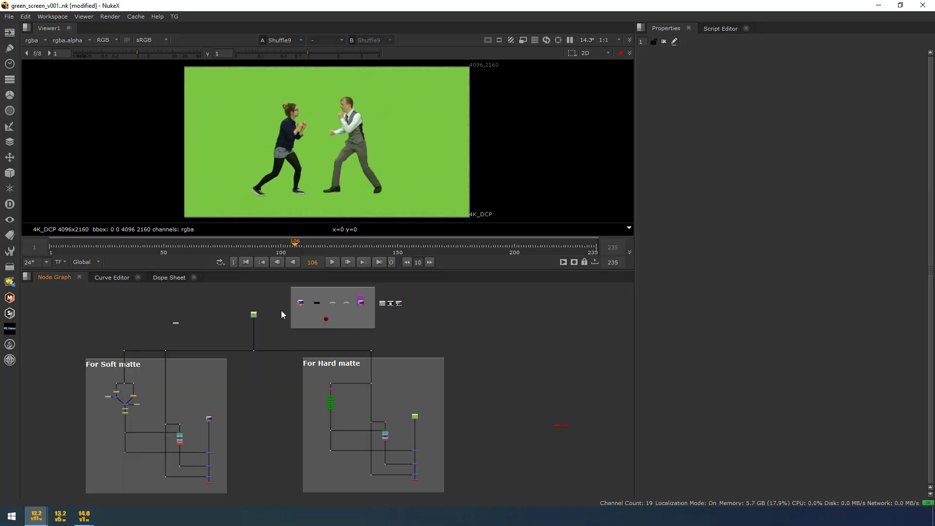
scroll(334, 338, up, 4)
middle_drag(334, 338, 265, 422)
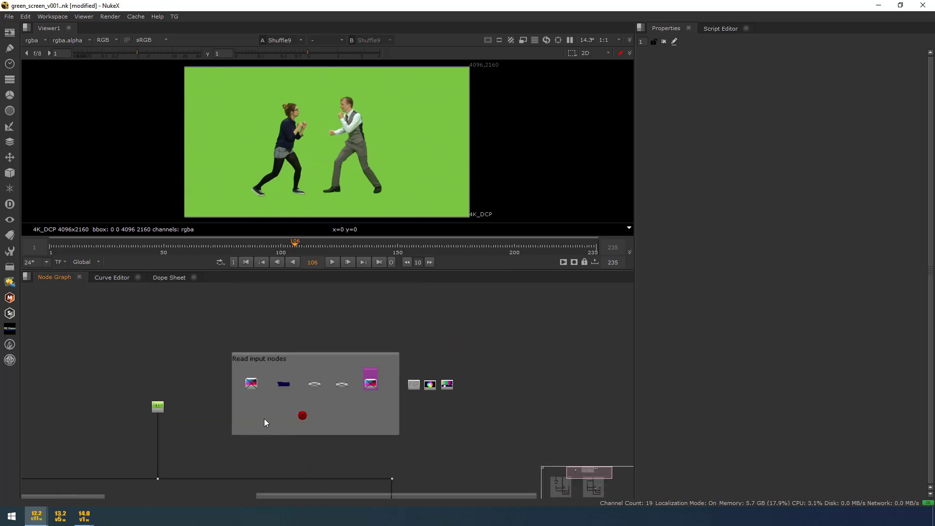
scroll(265, 422, up, 3)
Step: Toggle the two backdrop nodes on and back off with D, then disable the far-left Read
click(240, 348)
key(d)
click(307, 351)
key(d)
click(273, 349)
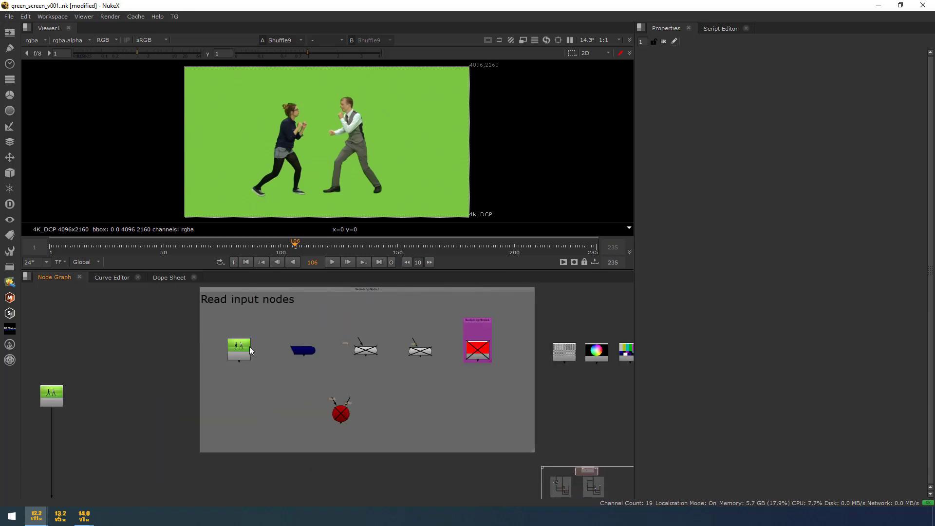
drag(219, 330, 326, 374)
key(d)
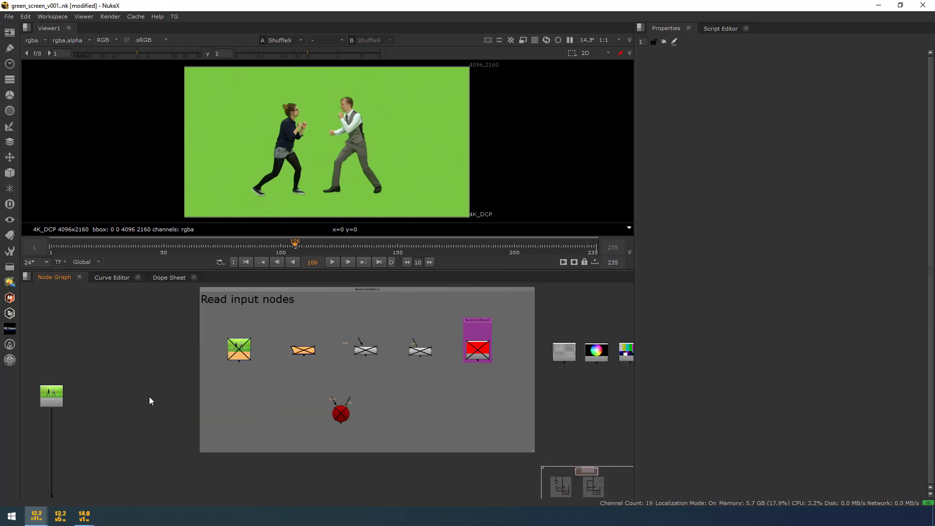
click(59, 399)
key(d)
Step: Disable the remaining Read node with D
scroll(83, 401, down, 5)
middle_drag(85, 414, 302, 310)
scroll(236, 394, up, 3)
scroll(273, 417, down, 5)
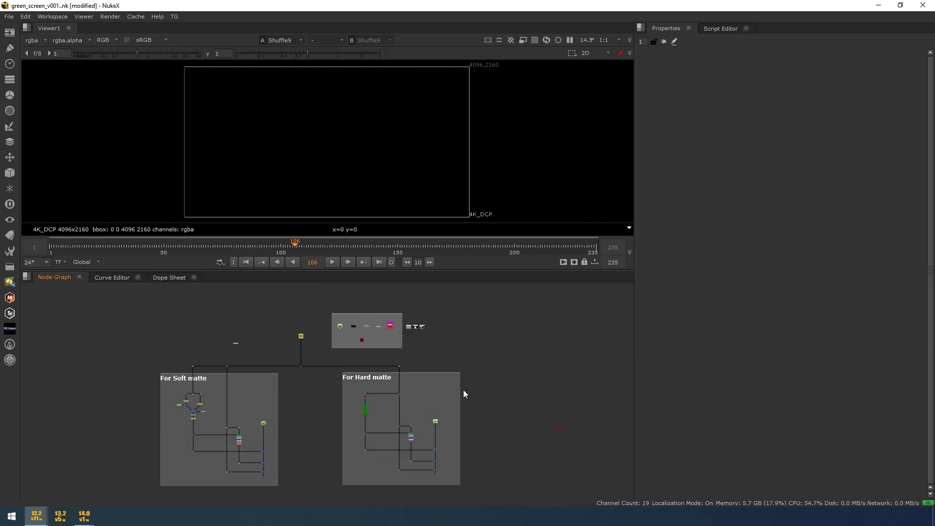
middle_drag(464, 391, 337, 373)
scroll(336, 374, up, 5)
scroll(336, 374, up, 1)
click(242, 403)
key(d)
Step: Frame the disabled Read input nodes backdrop and show the TG > Toggle commands
scroll(268, 393, down, 6)
middle_drag(236, 407, 352, 347)
scroll(353, 347, up, 1)
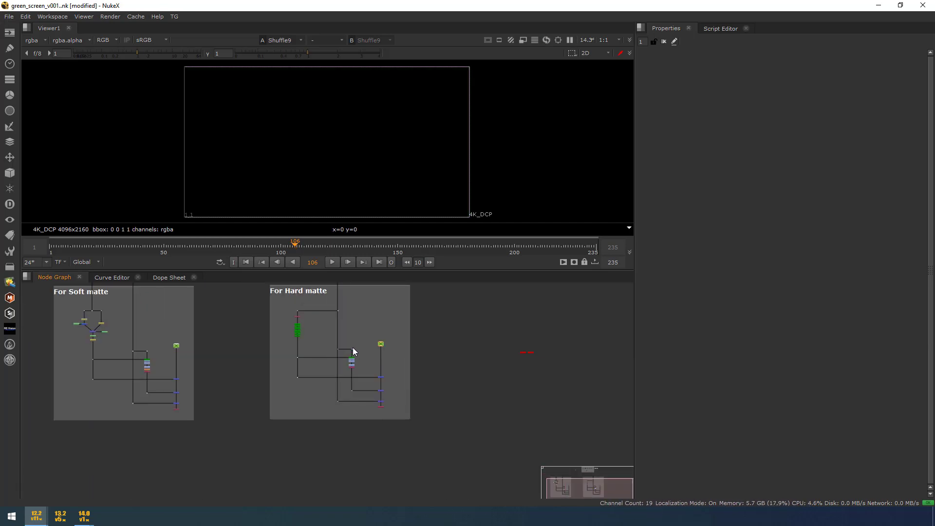
middle_drag(328, 287, 350, 372)
scroll(351, 357, up, 5)
scroll(365, 408, up, 2)
middle_drag(342, 317, 446, 400)
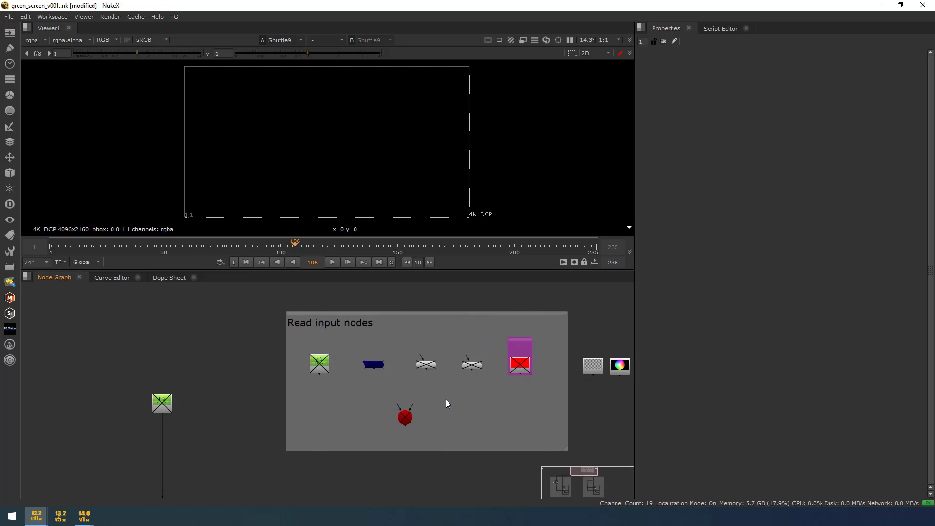
scroll(262, 371, up, 2)
scroll(278, 376, down, 2)
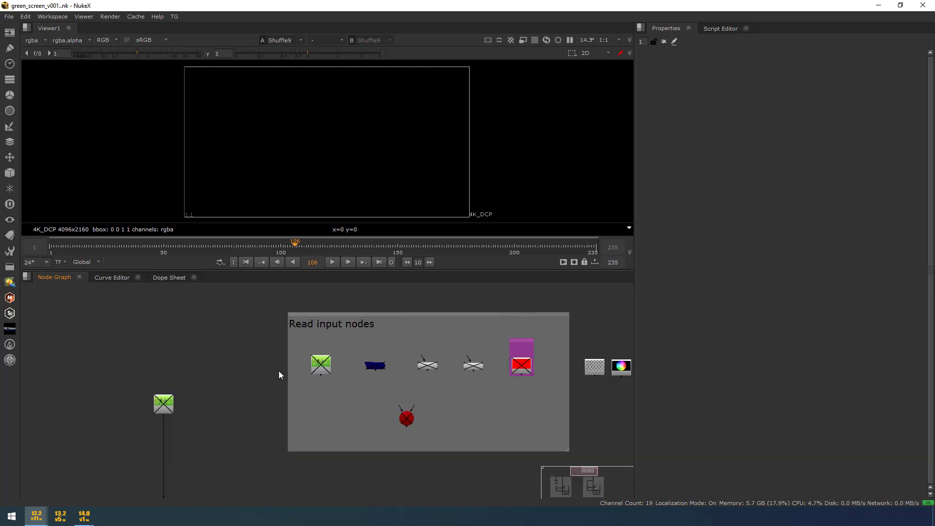
middle_drag(278, 376, 248, 374)
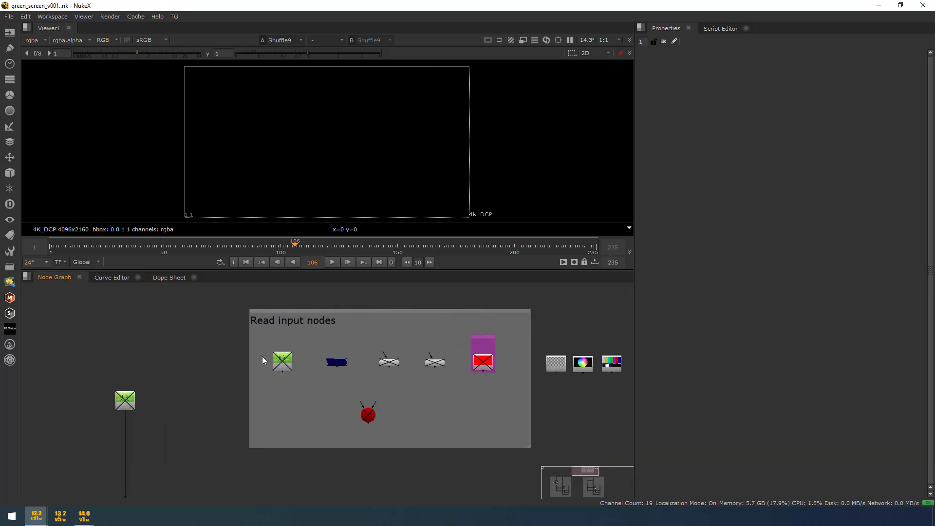
click(174, 16)
mouse_move(186, 37)
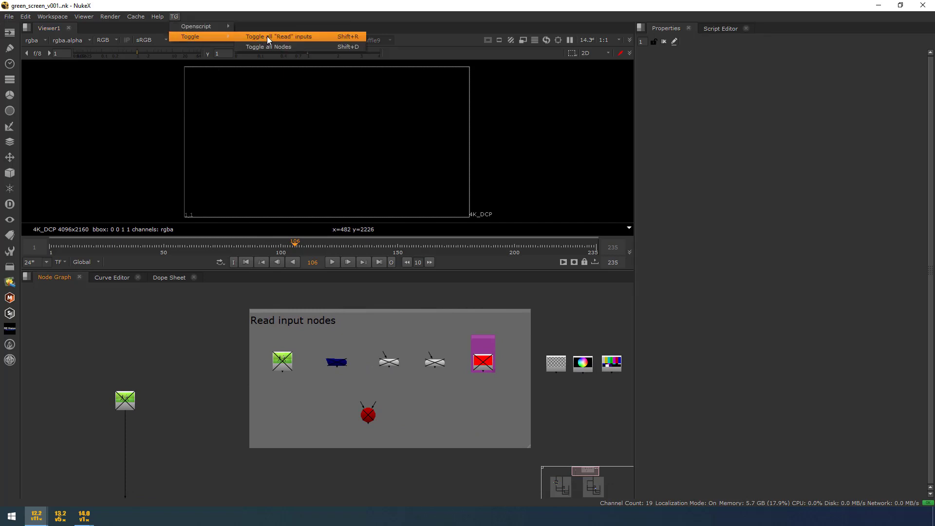
Step: Re-enable all Read inputs at once with Toggle all Read inputs, centring the For Hard matte group
click(267, 38)
scroll(290, 382, down, 4)
middle_drag(312, 405, 386, 283)
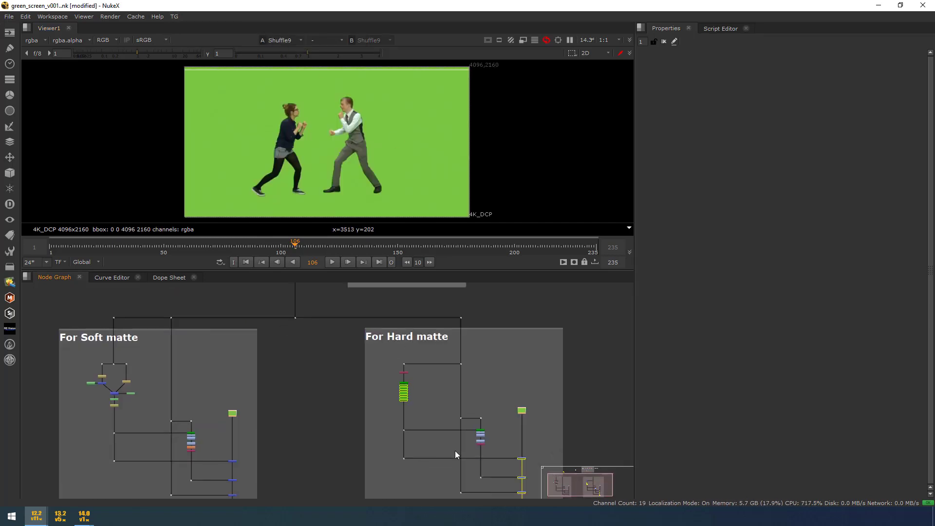
scroll(497, 432, up, 2)
middle_drag(573, 398, 632, 327)
middle_drag(606, 383, 386, 426)
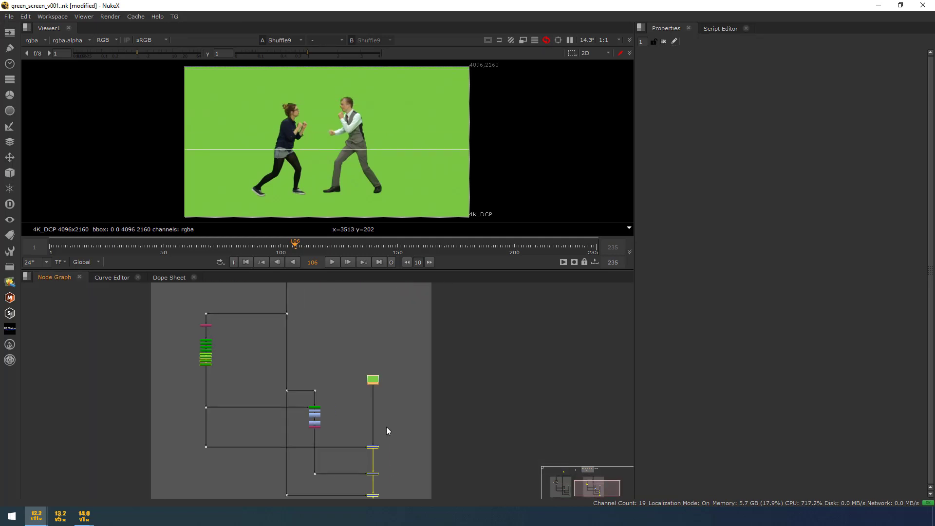
click(387, 427)
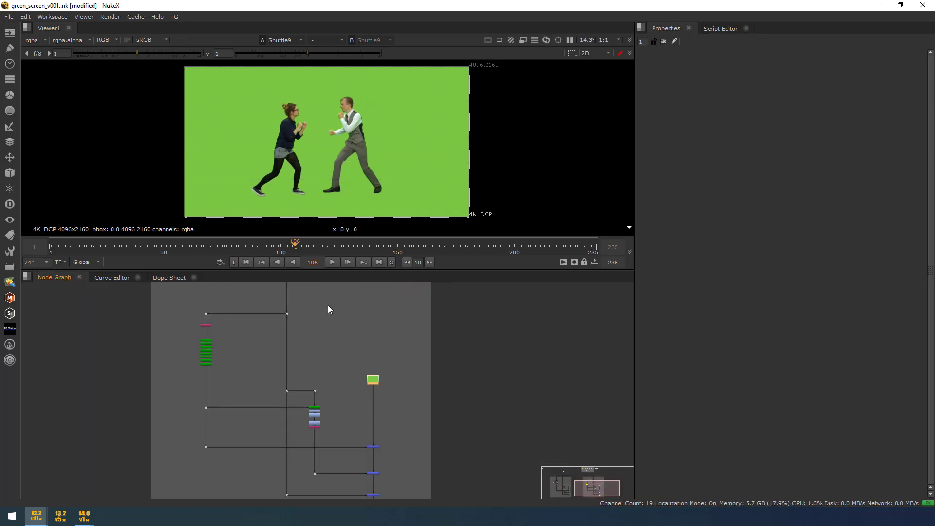
Step: Disable all Read nodes at once and view the black Read2 in the viewer
click(174, 17)
mouse_move(184, 33)
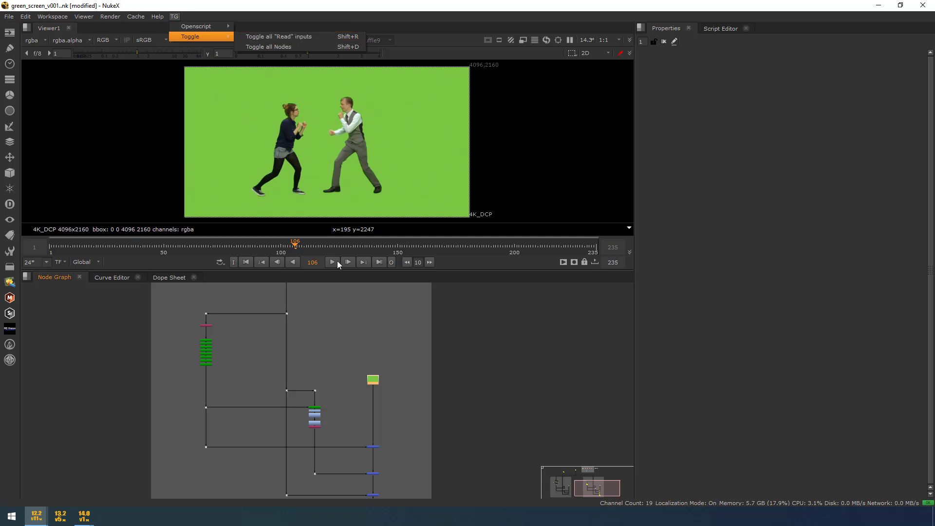
click(361, 335)
middle_drag(313, 348, 411, 478)
middle_drag(206, 351, 336, 399)
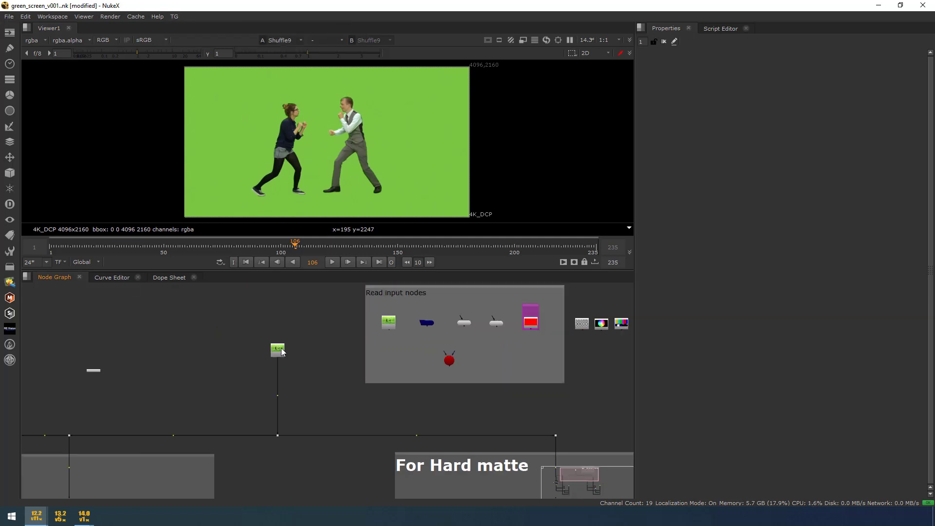
key(ctrl+d)
key(1)
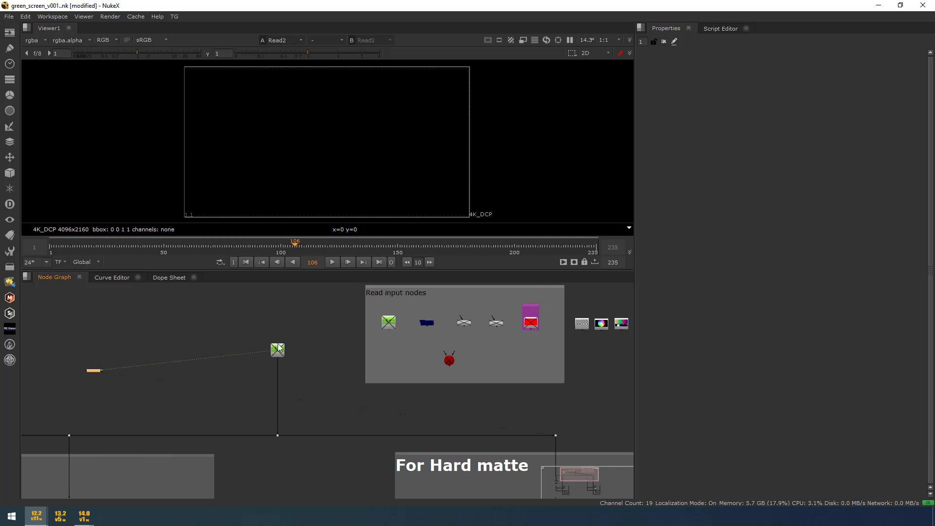
scroll(278, 343, up, 3)
click(175, 18)
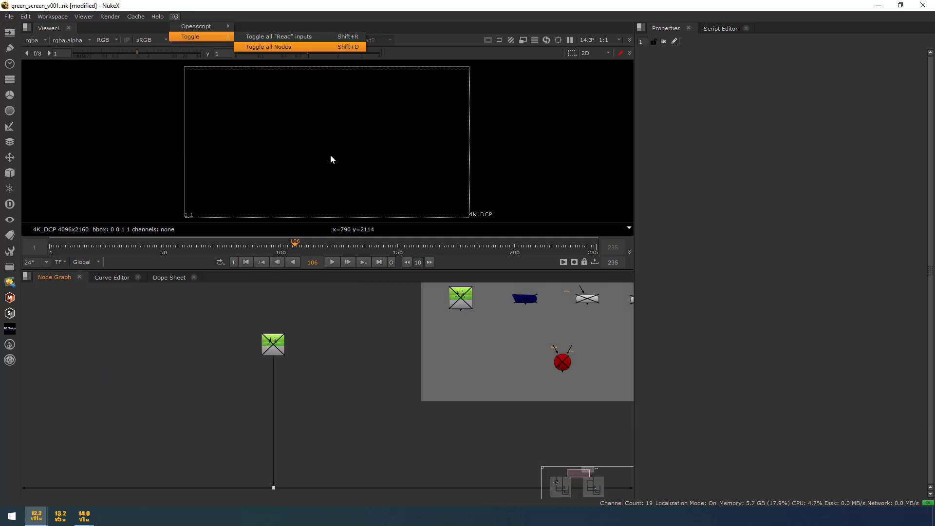
middle_drag(493, 493, 310, 142)
scroll(458, 420, down, 3)
middle_drag(463, 422, 357, 259)
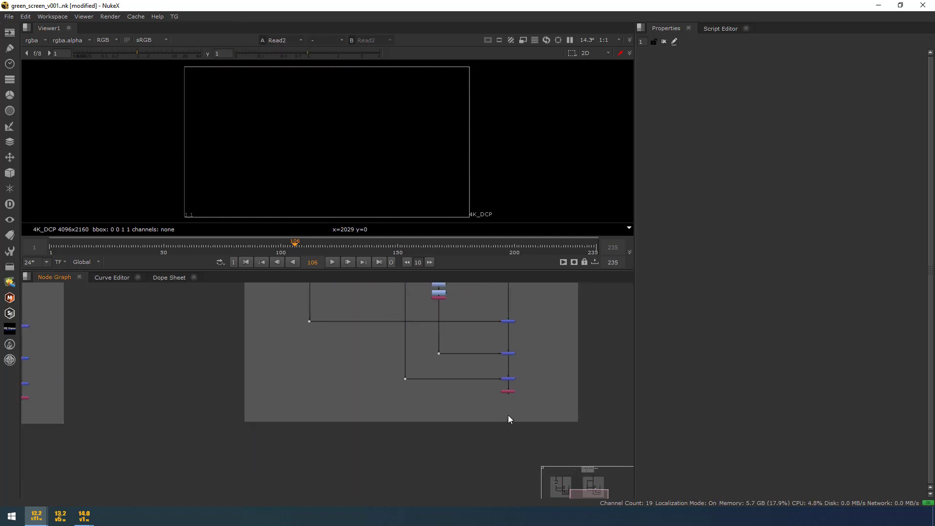
scroll(508, 416, up, 3)
click(515, 378)
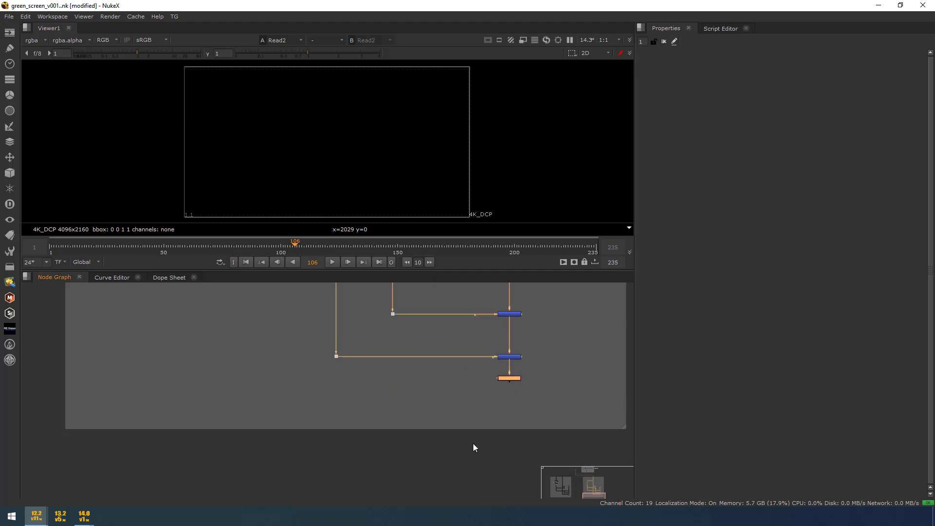
scroll(288, 326, down, 3)
scroll(338, 431, up, 5)
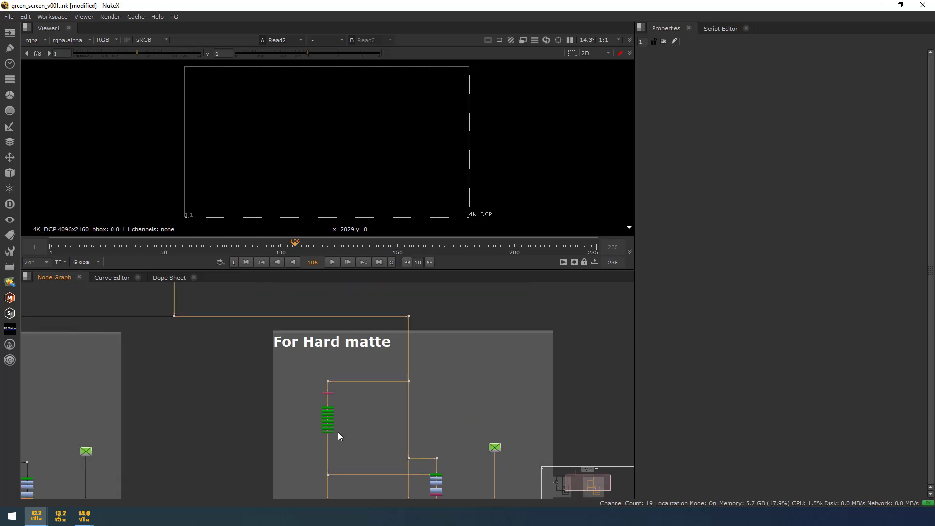
scroll(354, 453, up, 3)
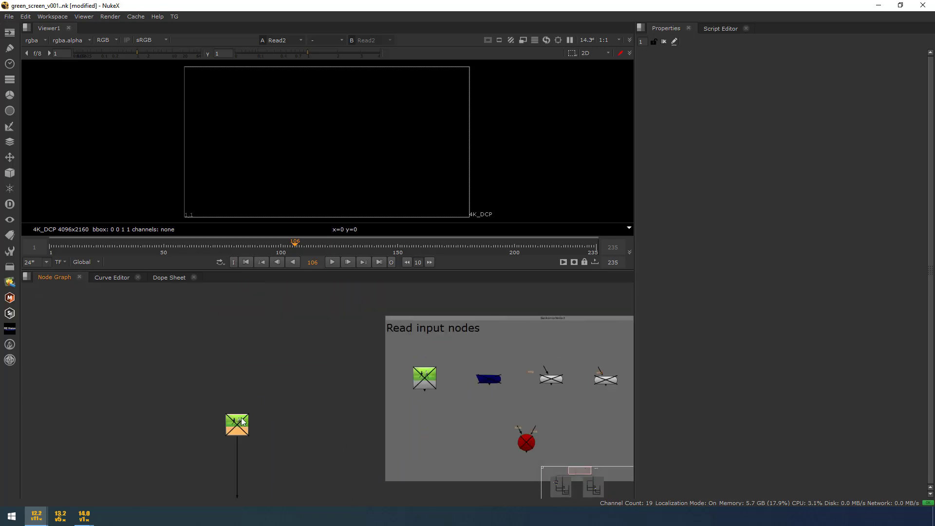
click(175, 16)
mouse_move(190, 27)
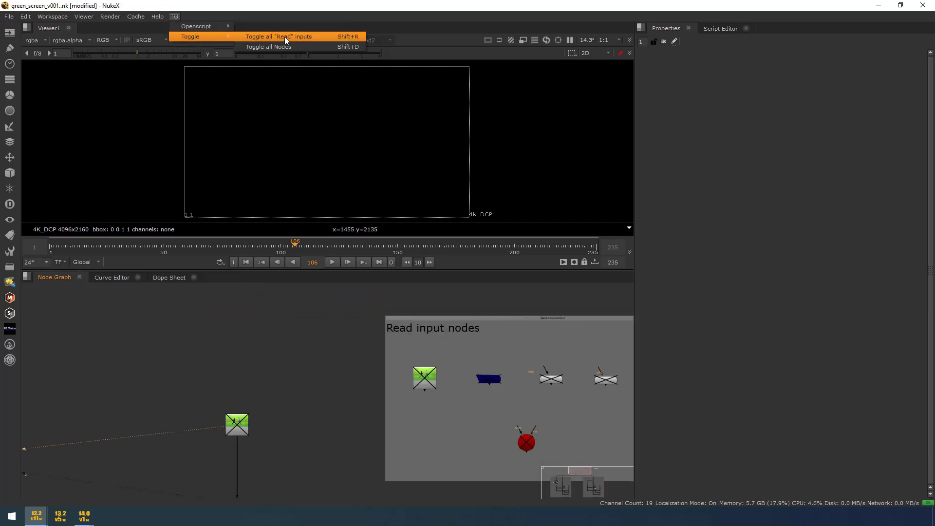
Step: Re-enable all Read inputs and view the top and bottom IBKColour node results
click(284, 37)
scroll(348, 390, down, 3)
scroll(338, 390, up, 4)
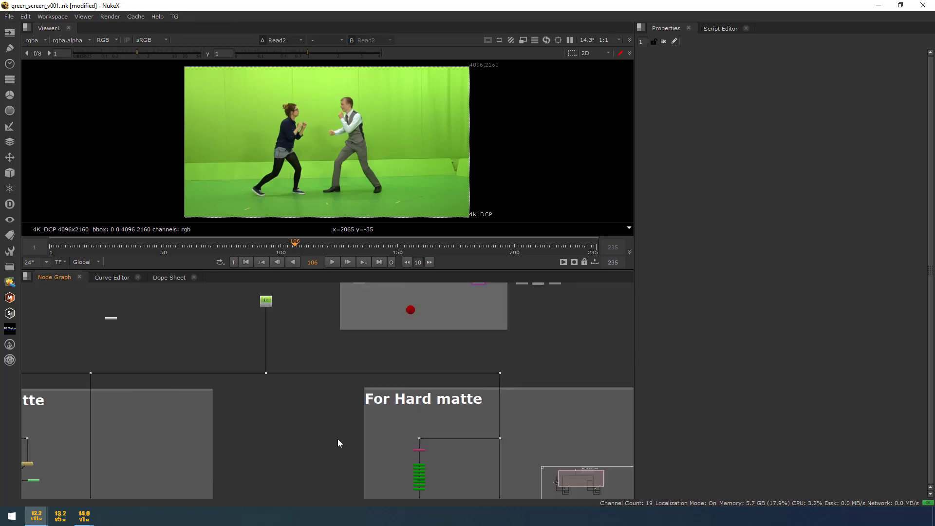
middle_drag(368, 450, 334, 381)
scroll(388, 422, up, 3)
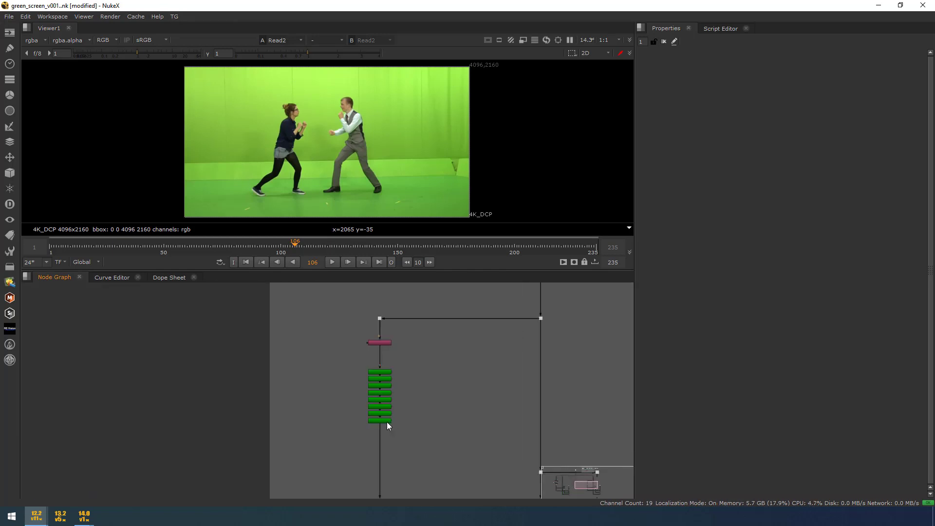
click(385, 375)
key(1)
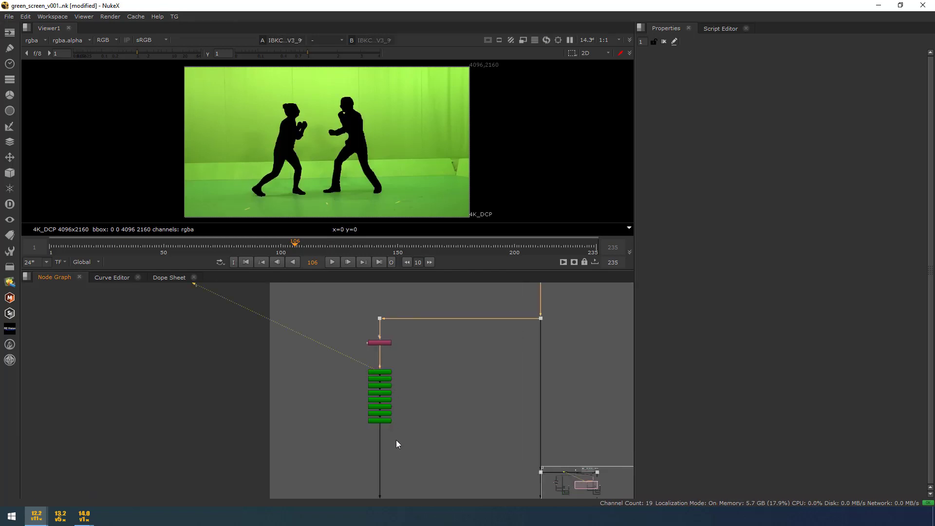
click(381, 421)
key(1)
click(436, 461)
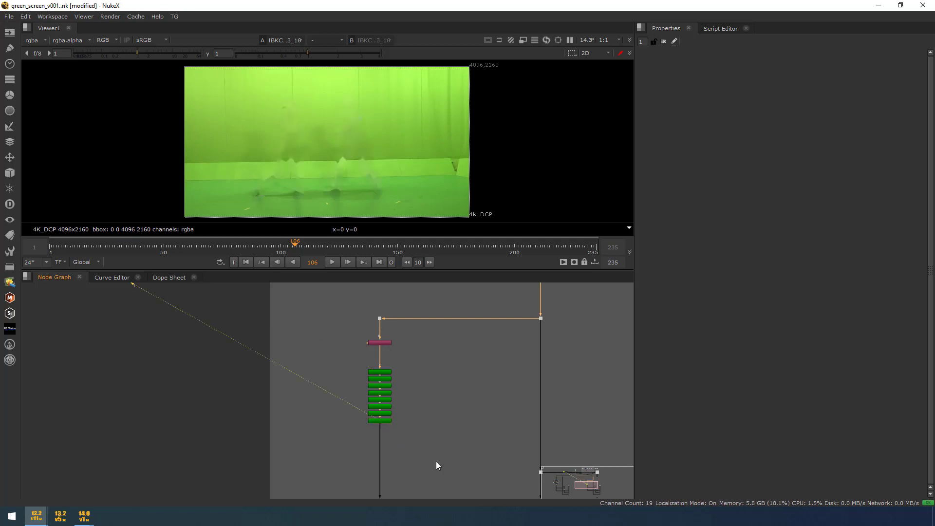
Step: View the Shuffle9 output of the dancers and zoom out to both matte backdrops
middle_drag(430, 448, 359, 260)
middle_drag(497, 492, 539, 327)
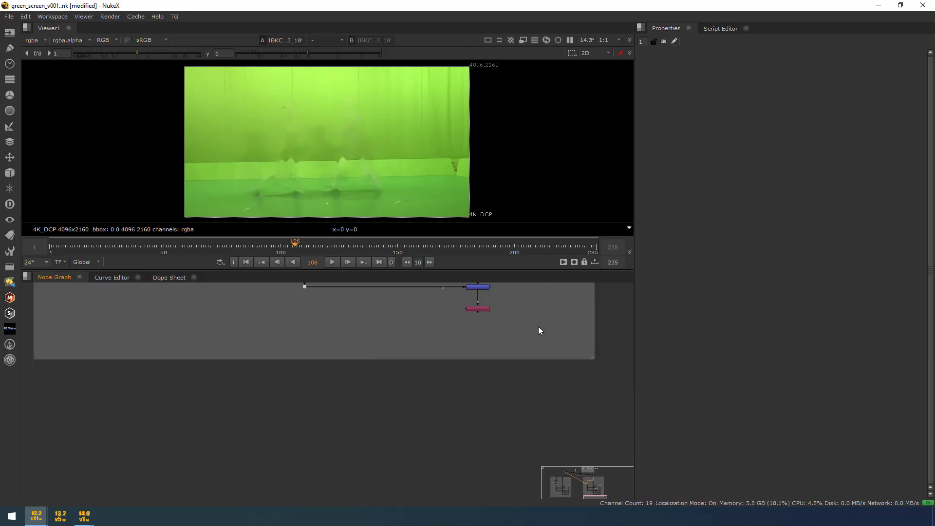
click(474, 311)
key(1)
scroll(433, 371, down, 2)
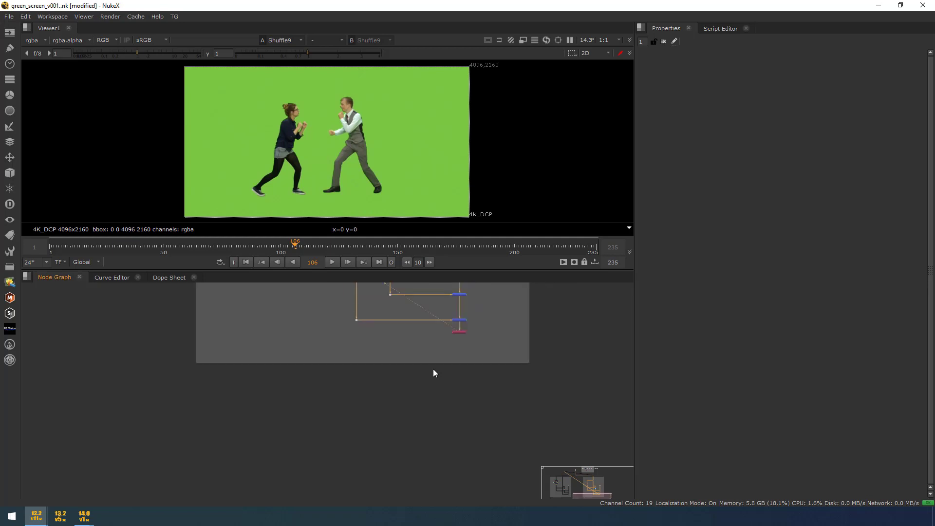
scroll(434, 369, down, 3)
click(443, 324)
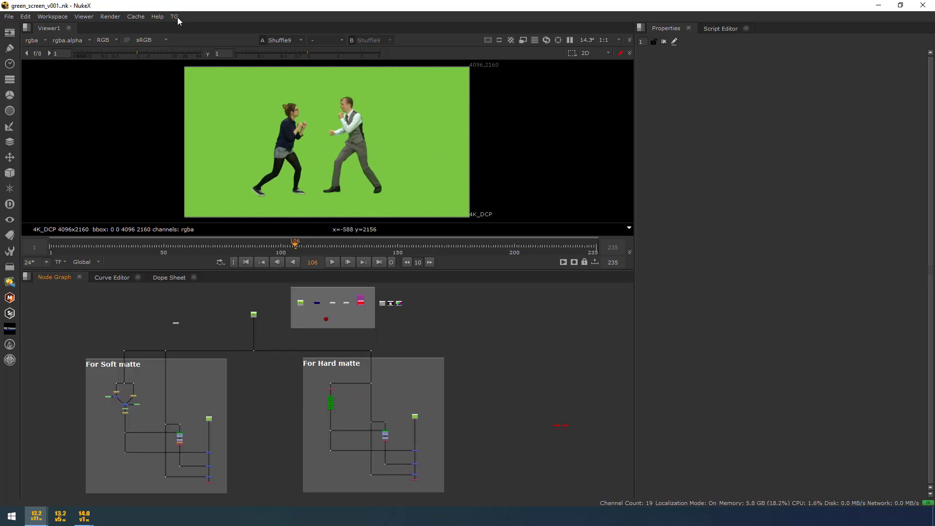
click(175, 17)
mouse_move(199, 26)
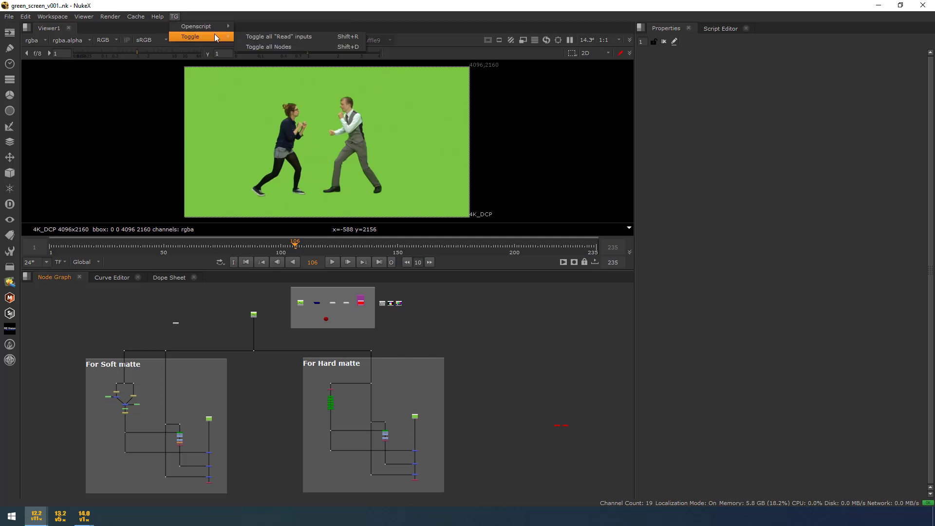
click(451, 344)
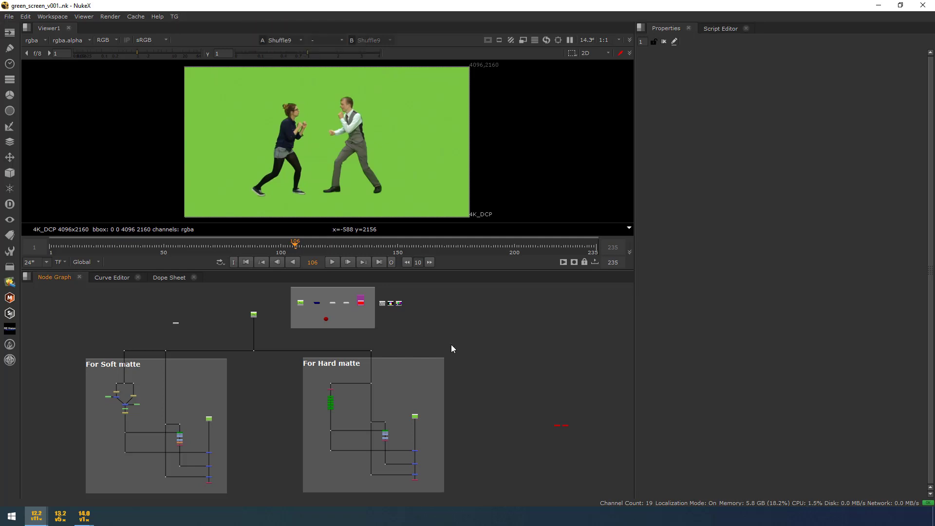
Step: Close the current script and reopen green_screen_v001.nk through TG > Openscript with all nodes disabled
key(ctrl+w)
click(179, 17)
click(179, 16)
mouse_move(235, 28)
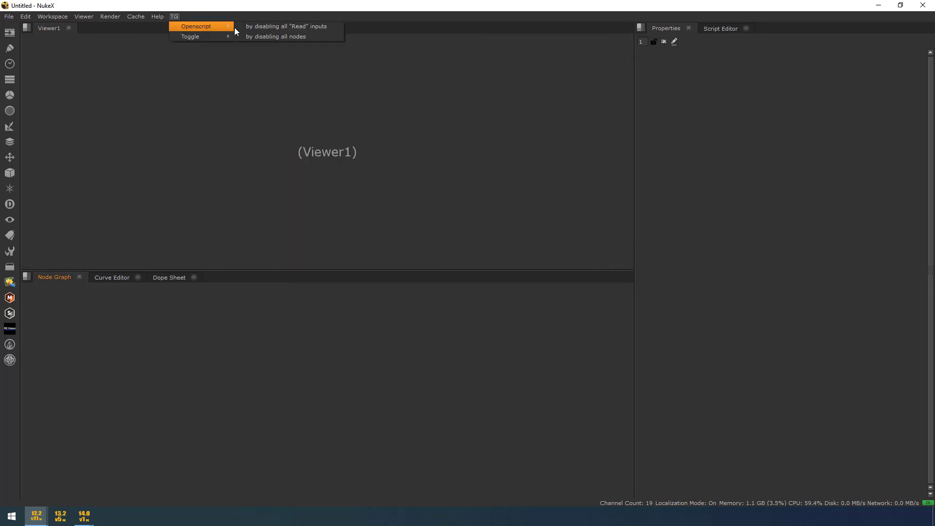
click(275, 37)
double_click(420, 210)
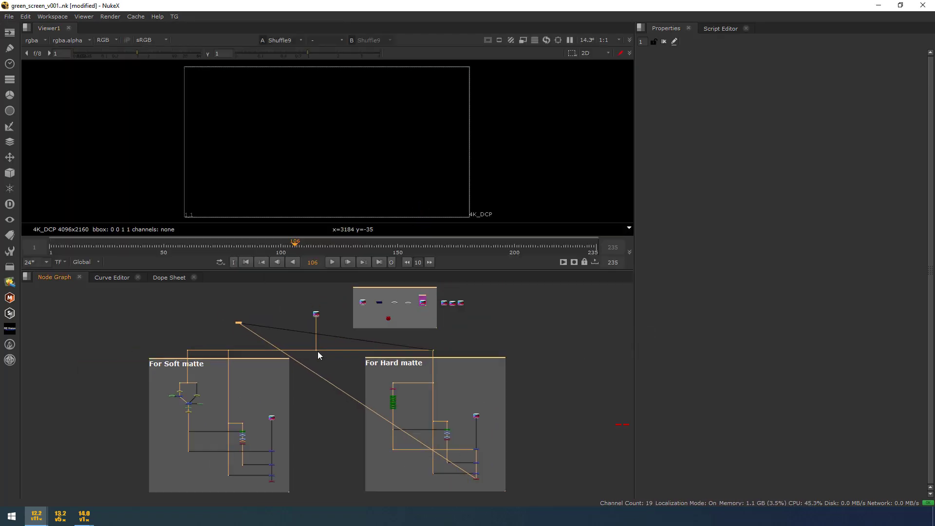
Step: Maximize the node graph and pan across the hard matte group to the disabled Read nodes
key(space)
key(f)
middle_drag(181, 296, 242, 234)
scroll(615, 282, up, 3)
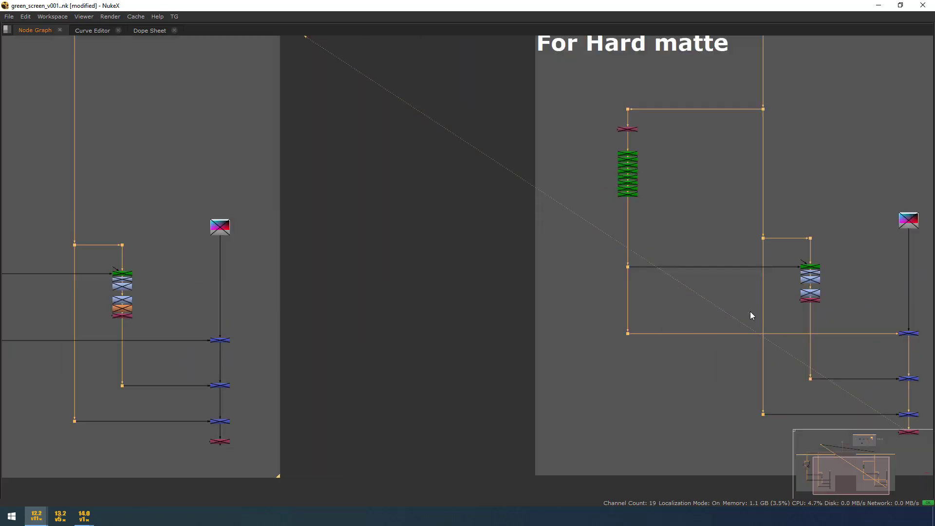
middle_drag(916, 321, 501, 316)
scroll(626, 354, up, 1)
middle_drag(627, 353, 877, 473)
middle_drag(234, 66, 243, 230)
scroll(243, 230, down, 5)
middle_drag(151, 227, 410, 260)
scroll(410, 259, up, 4)
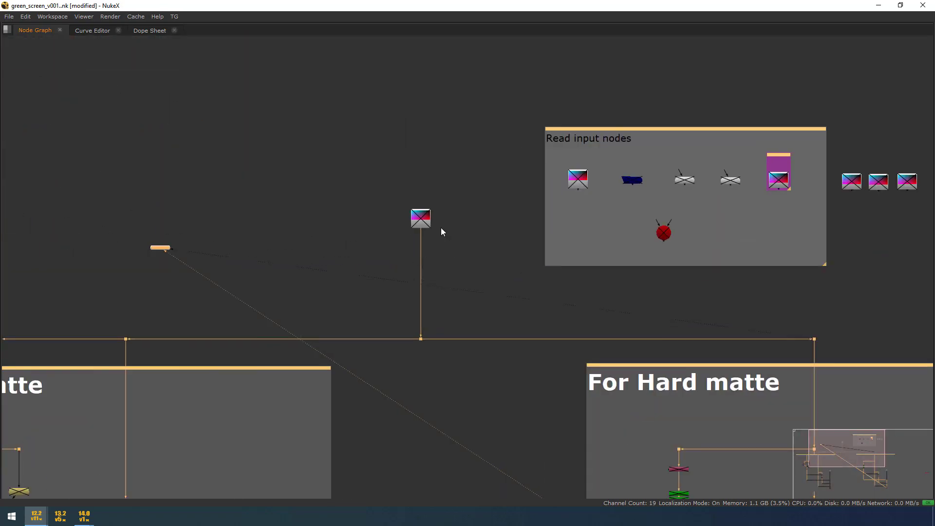
Step: View the main Read node in the viewer and fit the whole node tree in the graph
click(426, 224)
key(1)
click(161, 248)
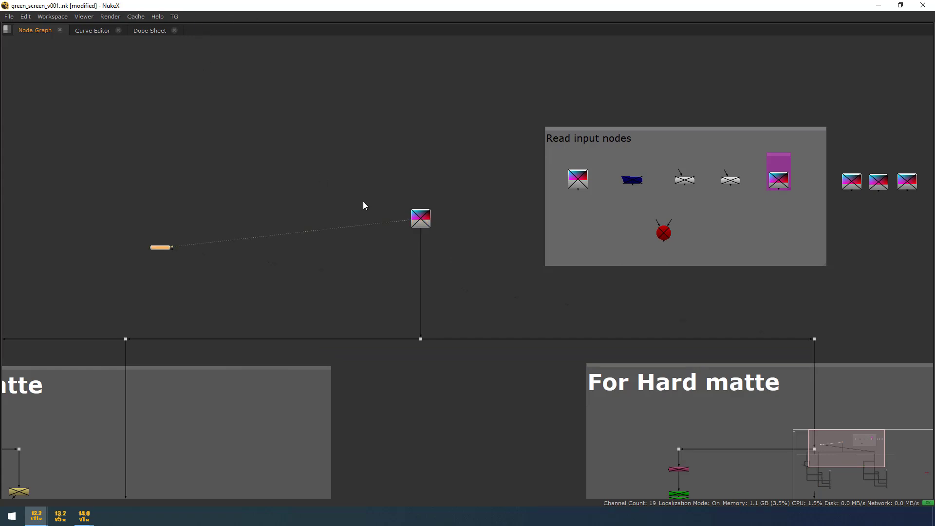
middle_click(346, 117)
middle_drag(346, 117, 429, 117)
scroll(308, 116, up, 2)
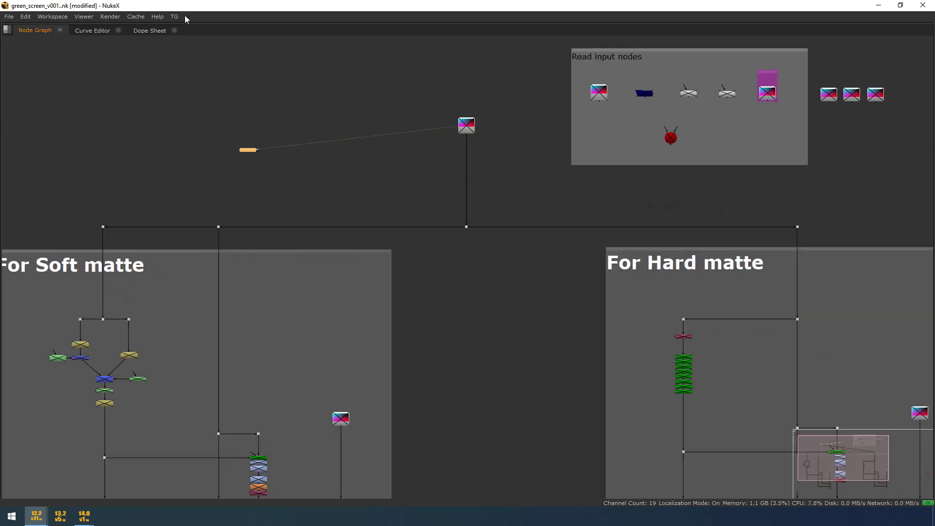
Step: Re-enable every node with TG > Toggle > Toggle all Nodes and save the script
click(177, 17)
mouse_move(187, 37)
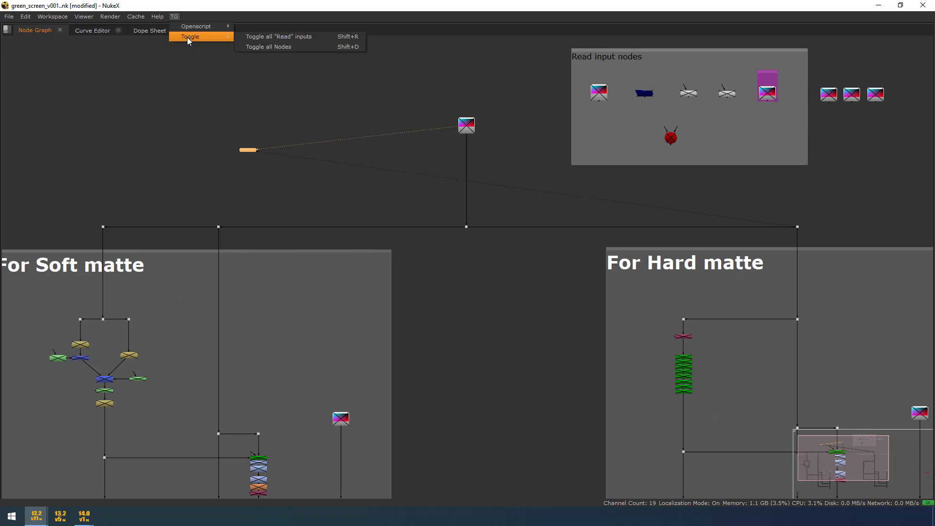
click(291, 46)
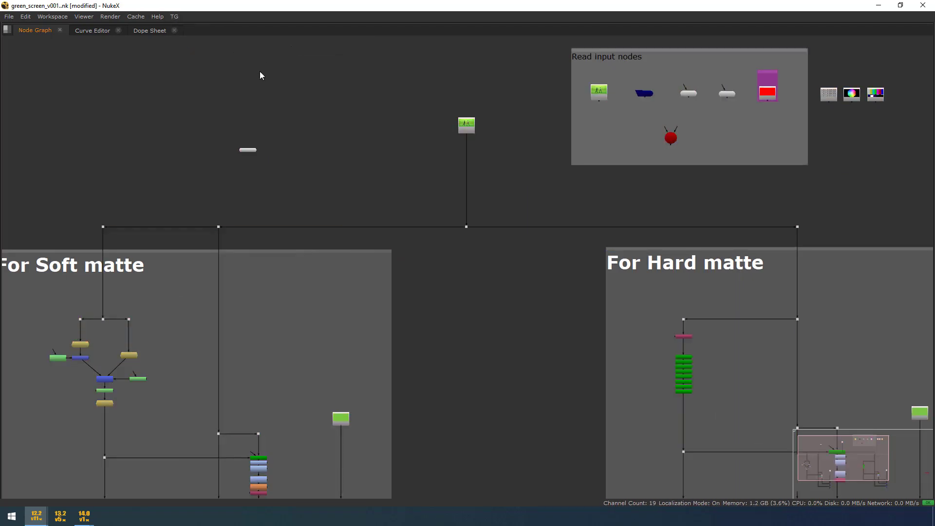
key(space)
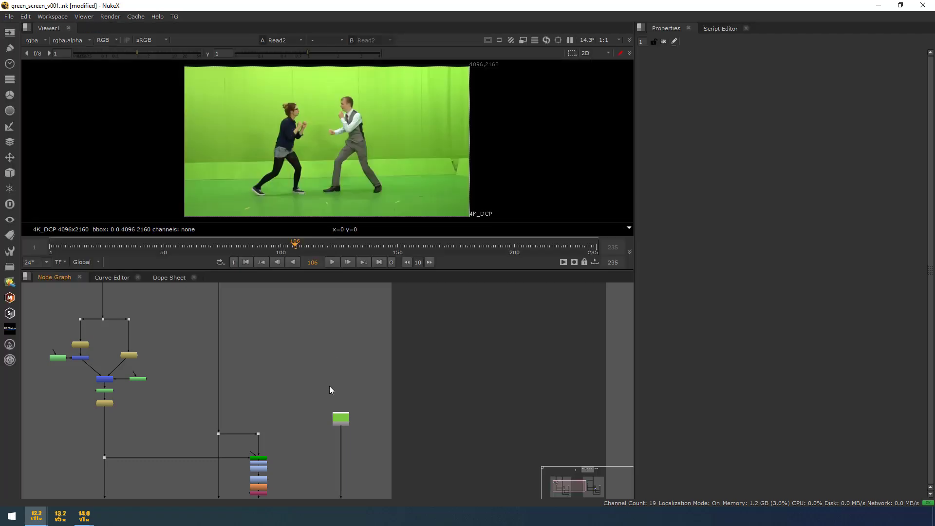
key(f)
key(ctrl+s)
Step: Open openCrashScript_v004.py from the .nuke folder in Sublime Text
key(super+r)
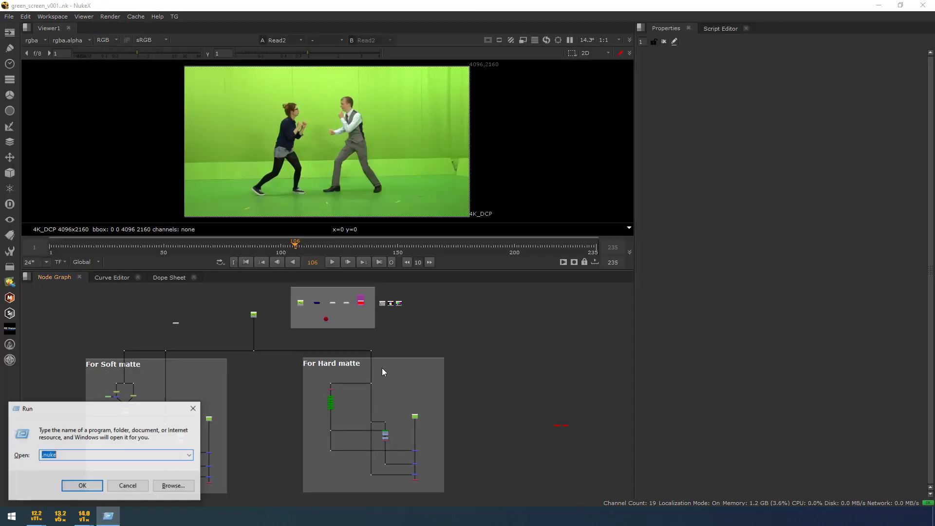
text(cmd)
key(Return)
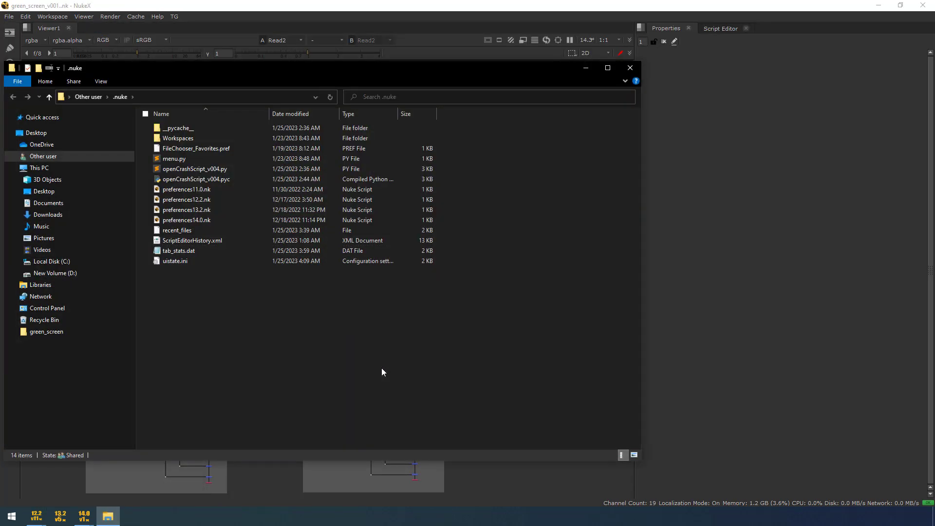
click(236, 169)
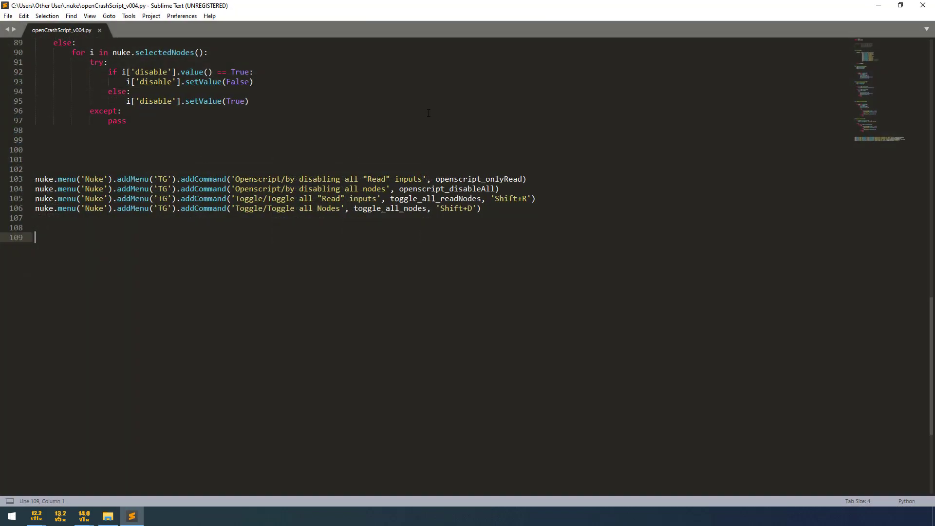
Step: Select the allReads node list on lines 16–25, then clear the selection
scroll(241, 138, up, 20)
click(234, 247)
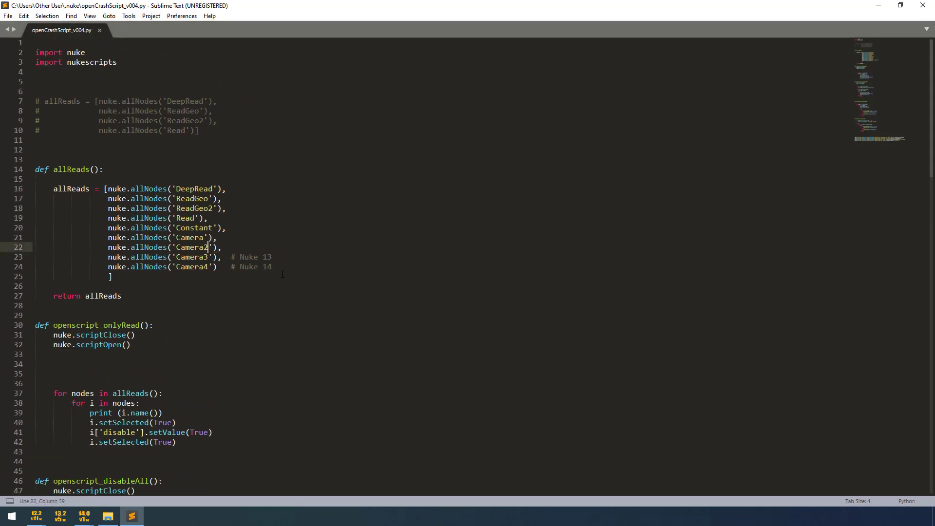
drag(283, 274, 14, 188)
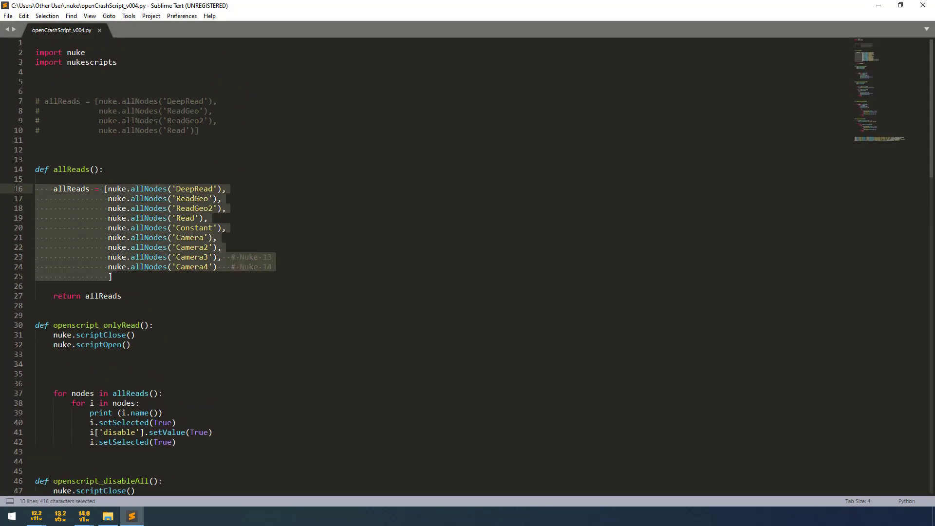
click(15, 188)
Step: Highlight the ReadGeo2, Constant and Camera entries, then bring NukeX back to the front
click(185, 208)
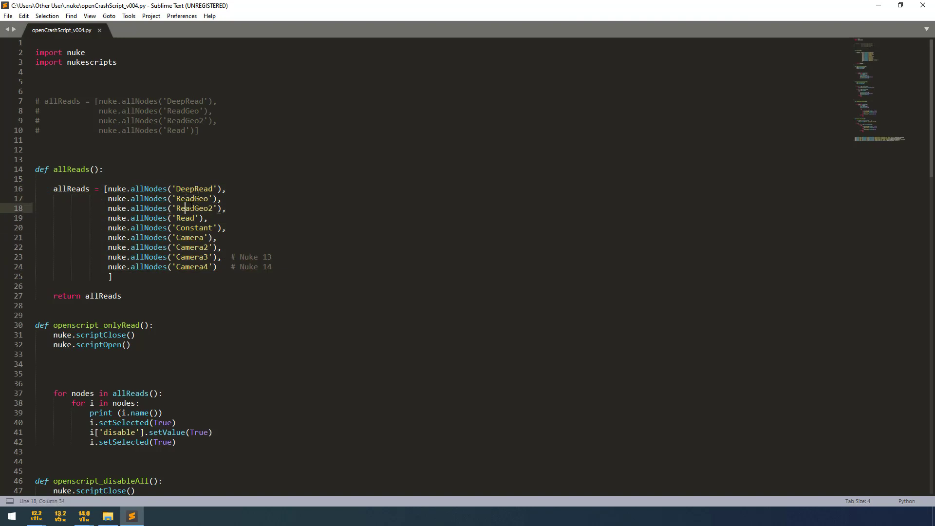
drag(185, 208, 199, 237)
click(181, 218)
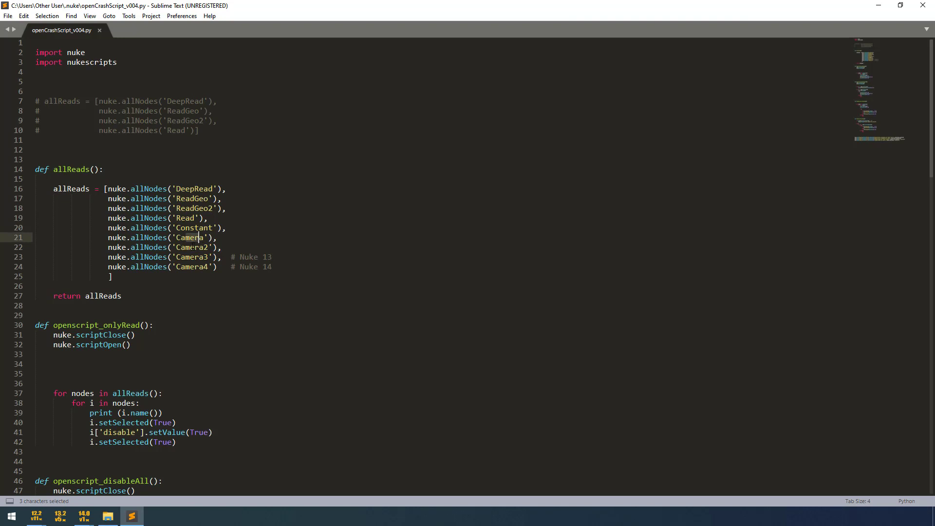
key(Down)
key(Down)
key(End)
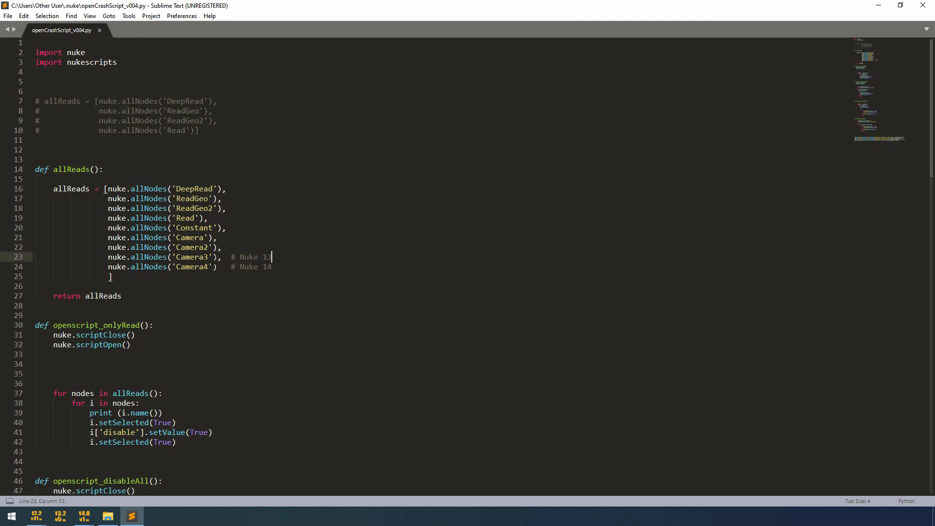
drag(185, 266, 199, 267)
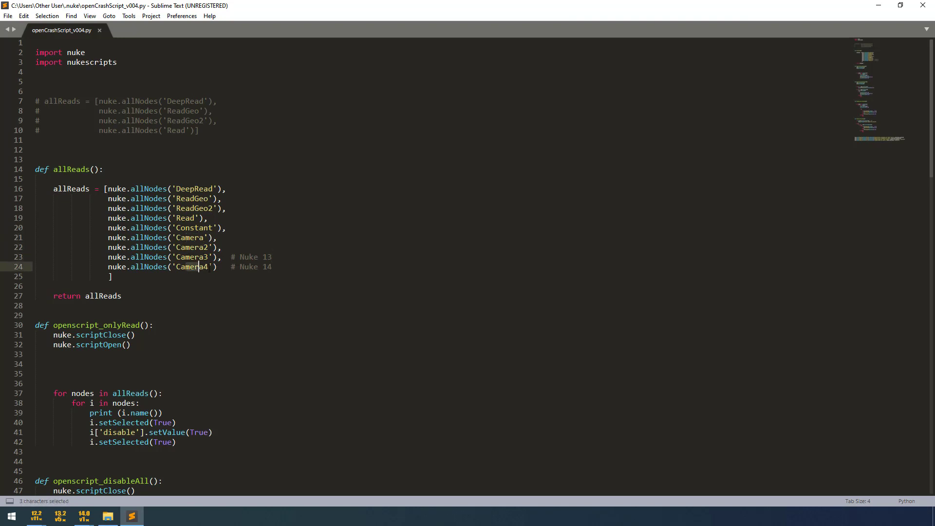
key(End)
scroll(292, 258, down, 3)
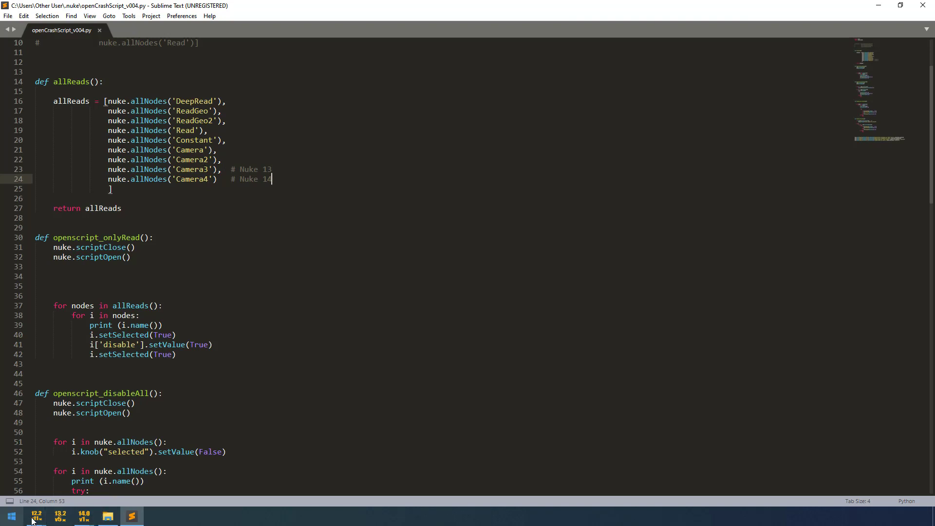
click(147, 495)
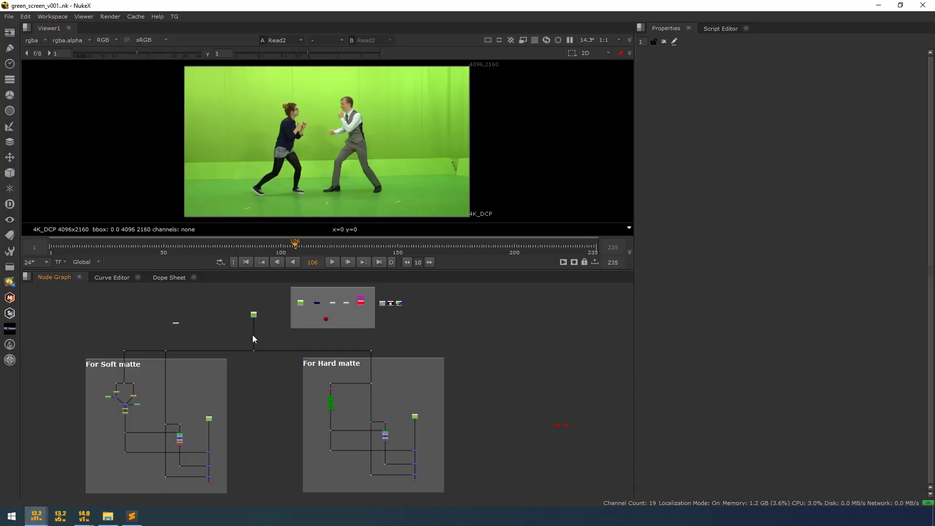